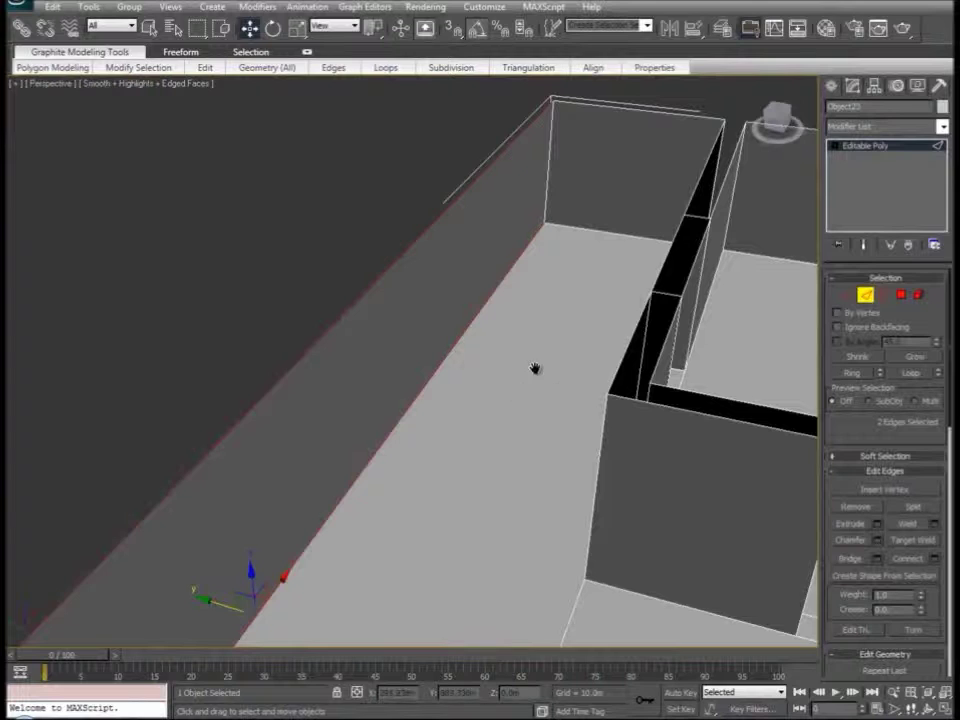
Connect the long corridor wall's top and bottom edges with a vertical edge and slide it toward the wall's far end
middle_click_drag(535, 368, 487, 395)
right_click(399, 369)
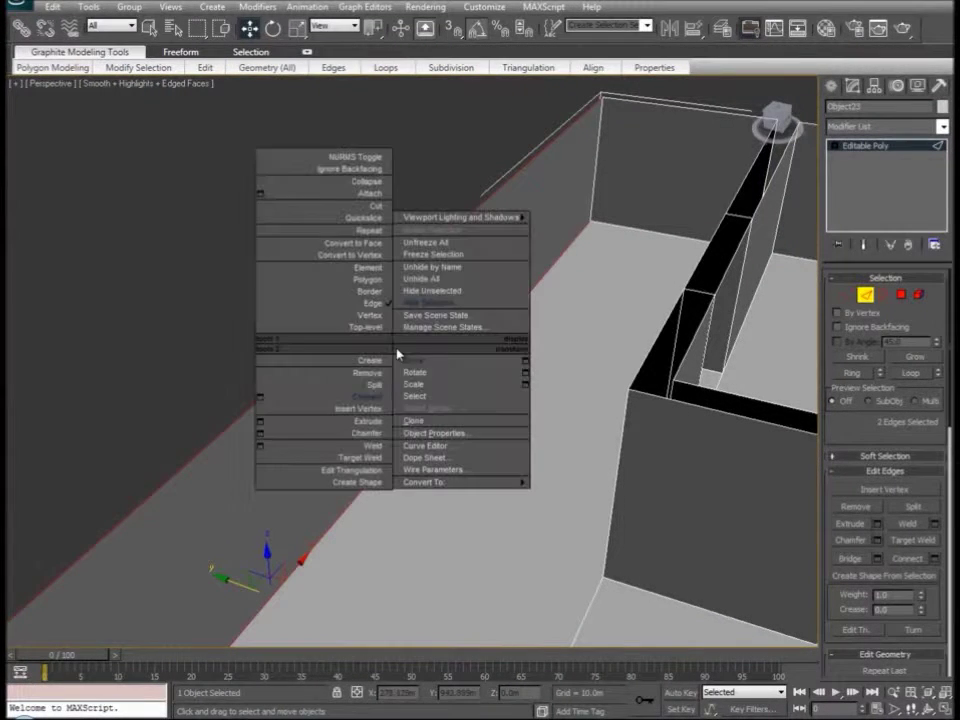
left_click(368, 403)
left_click_drag(290, 482, 384, 411)
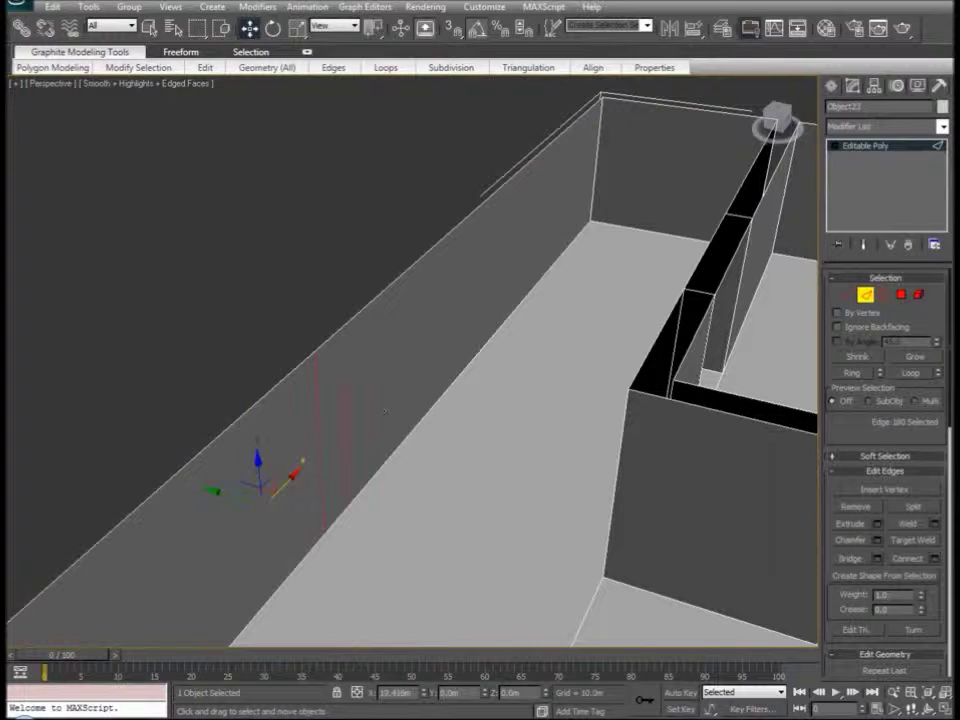
left_click_drag(519, 283, 549, 253)
scroll(580, 223, "down", 3)
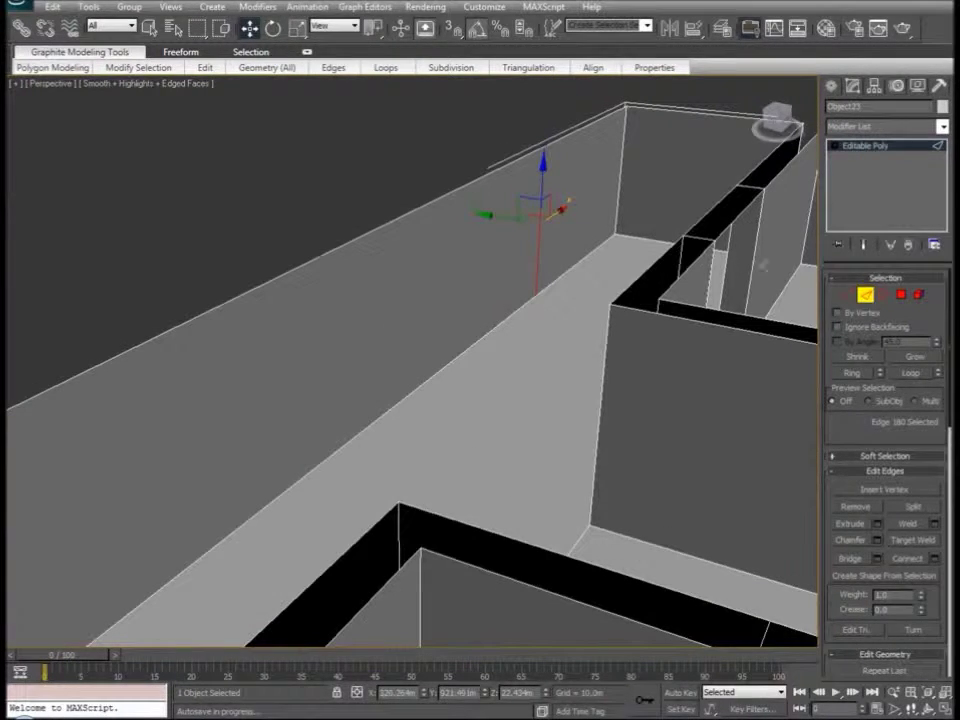
Add a second vertical edge to the long wall, place it beside the first, and widen the gap between them slightly
left_click(348, 242)
left_click(396, 399, "ctrl")
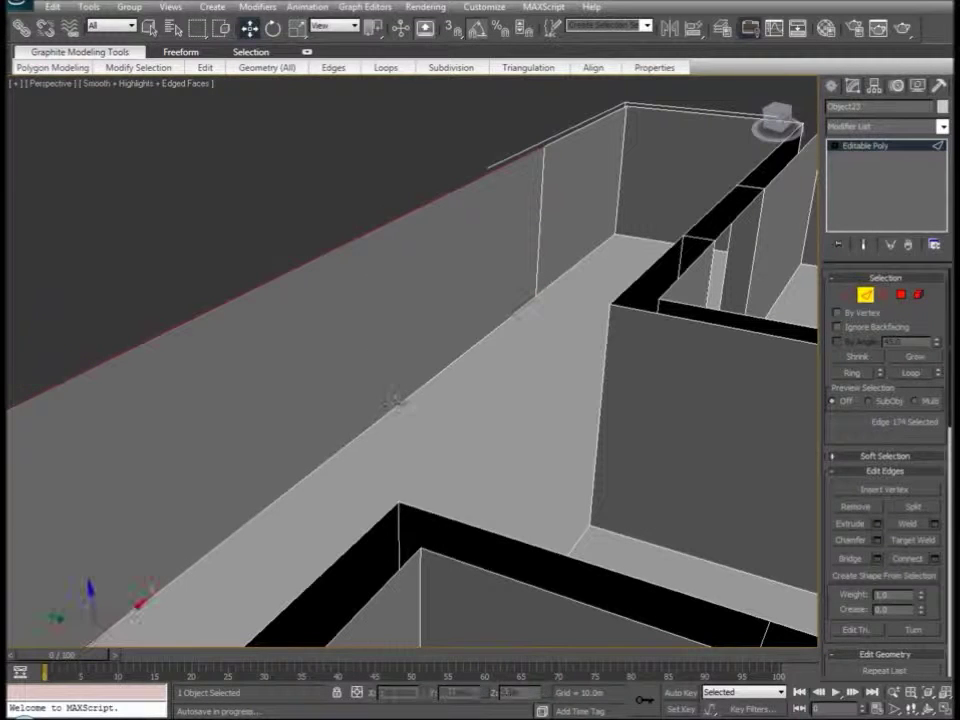
right_click(328, 343)
left_click(300, 387)
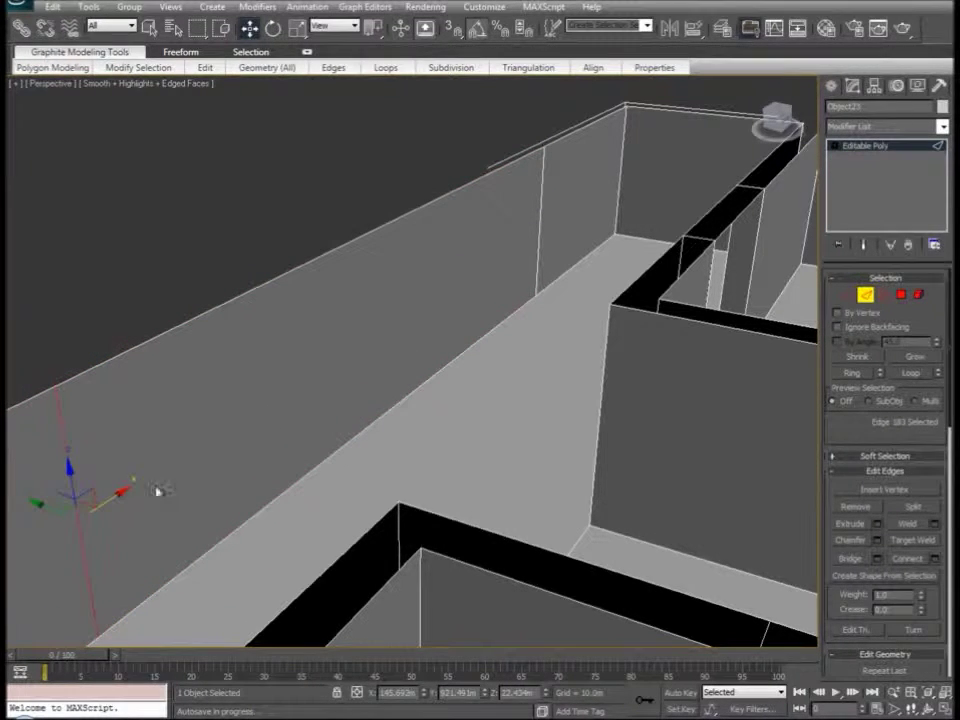
left_click_drag(110, 497, 258, 452)
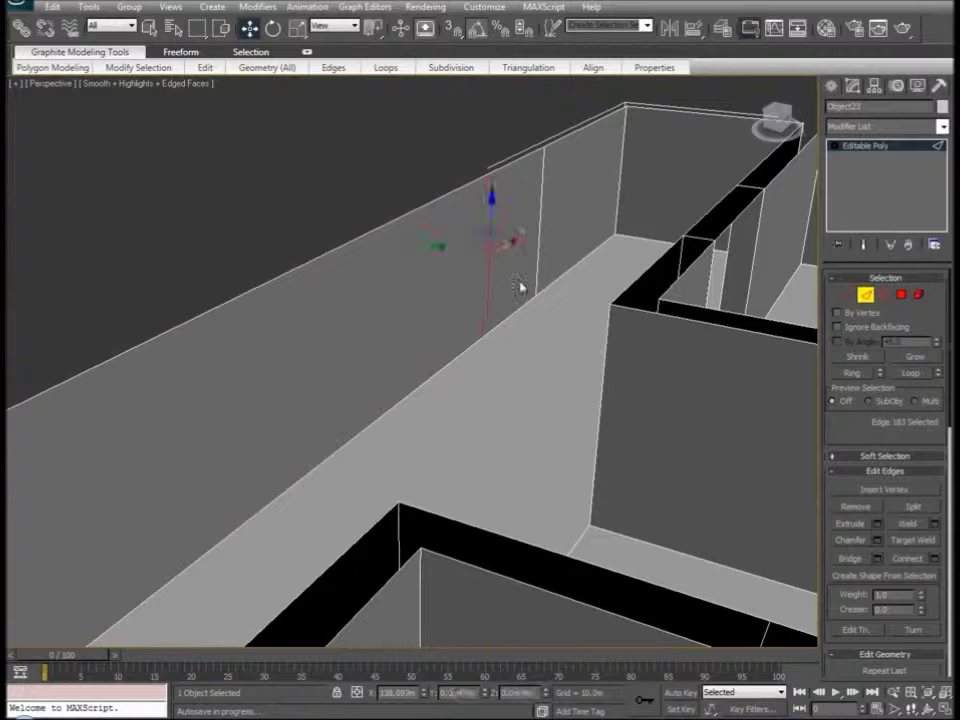
left_click(537, 254)
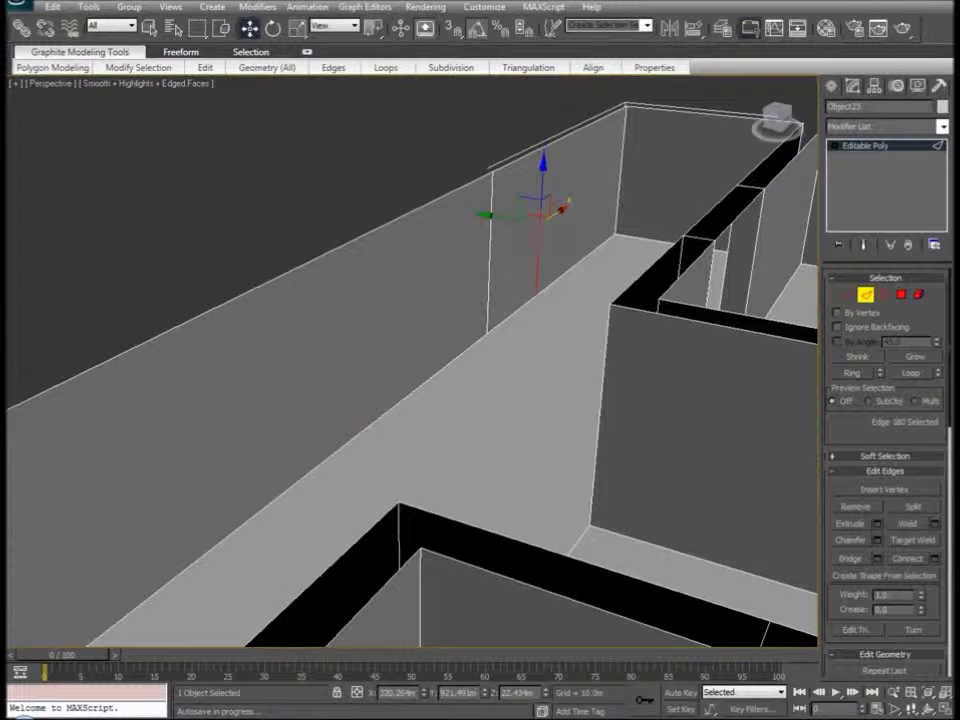
left_click_drag(557, 211, 568, 204)
Select both vertical edges and shift them together back along the wall to face the doorway in the opposite wall
middle_click_drag(644, 321, 320, 373, "alt")
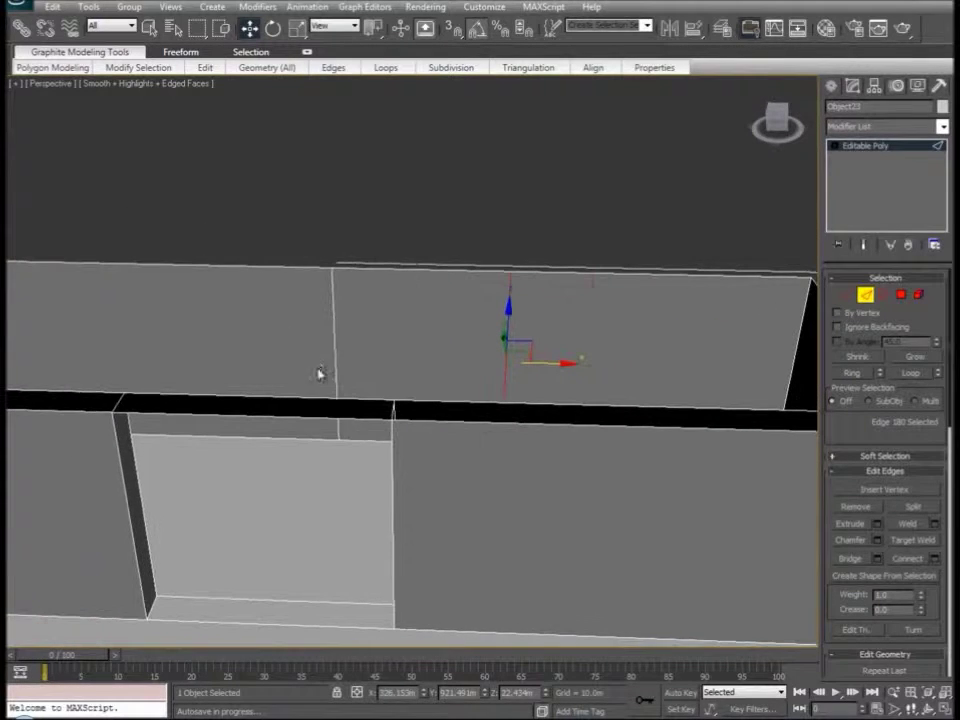
left_click(334, 368, "ctrl")
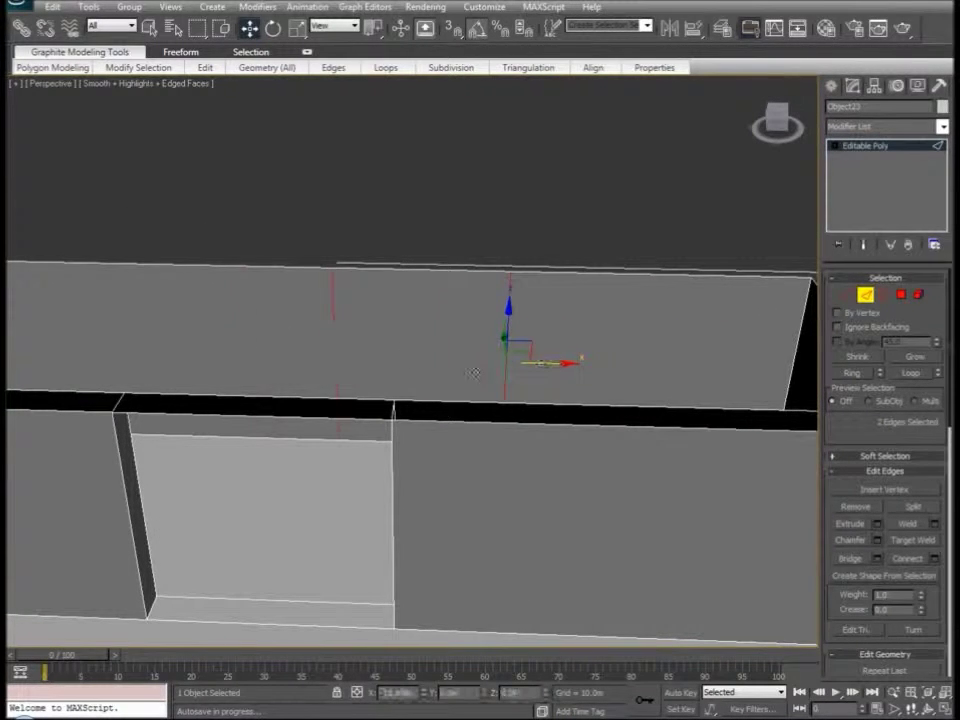
left_click_drag(558, 363, 462, 377)
middle_click_drag(220, 411, 285, 392, "alt")
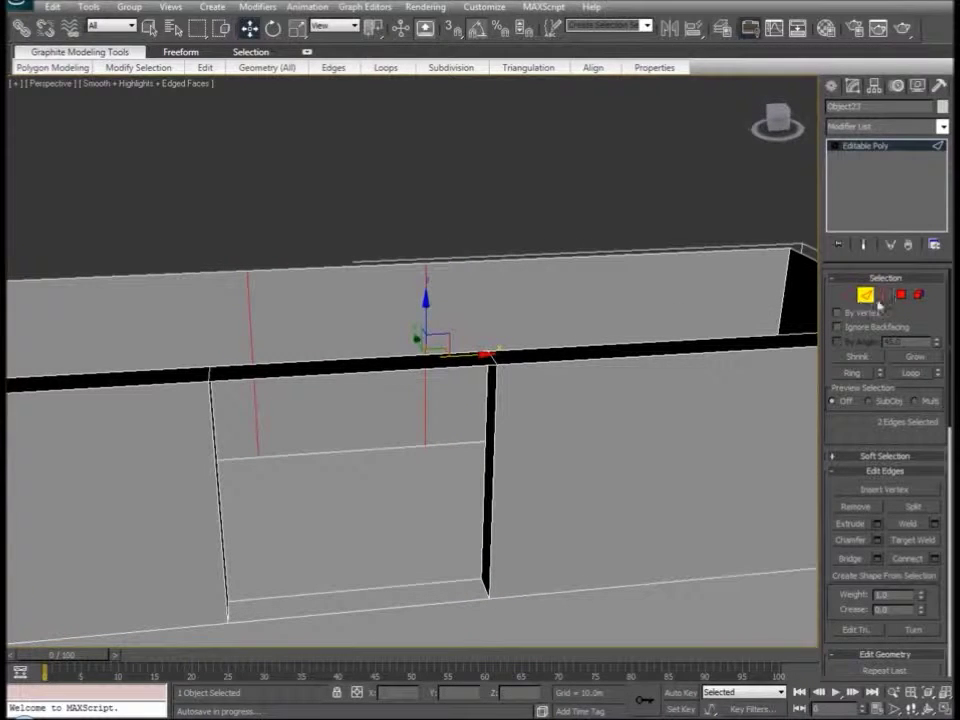
Extrude the wall polygon between the two vertical edges and pull it outward by about one wall thickness
left_click(902, 299)
middle_click_drag(204, 392, 254, 404, "alt")
left_click(357, 343)
middle_click_drag(198, 391, 490, 463, "alt")
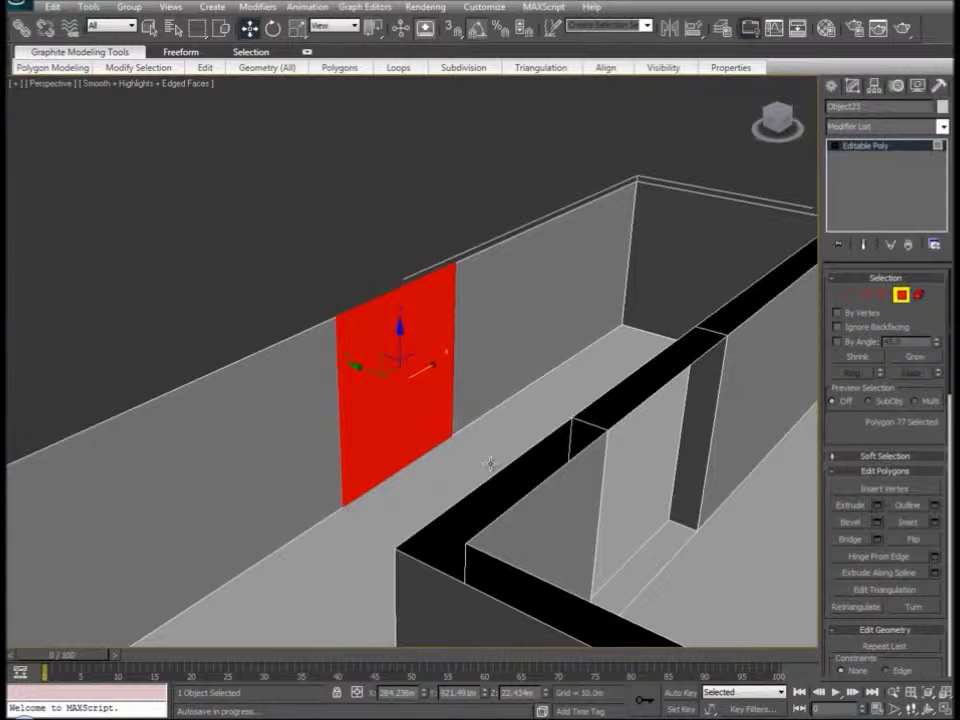
left_click(877, 505)
left_click(679, 509)
left_click_drag(360, 367, 350, 364)
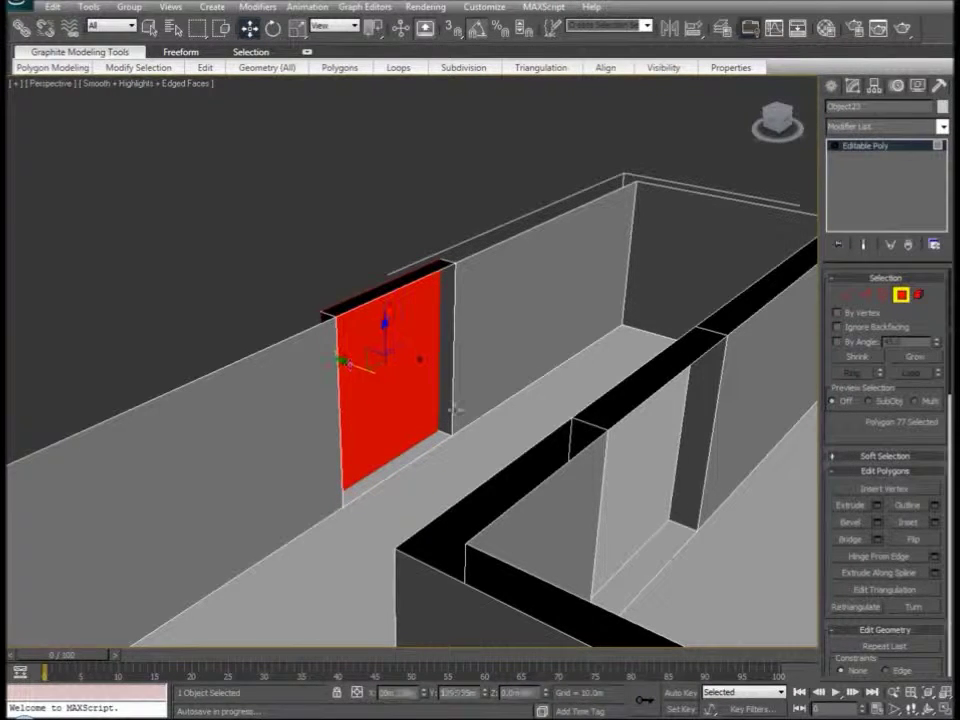
Extrude the same doorway polygon again and pull it outward about 27 m to form a landing behind the wall
left_click(879, 507)
left_click(688, 508)
left_click_drag(343, 362, 262, 364)
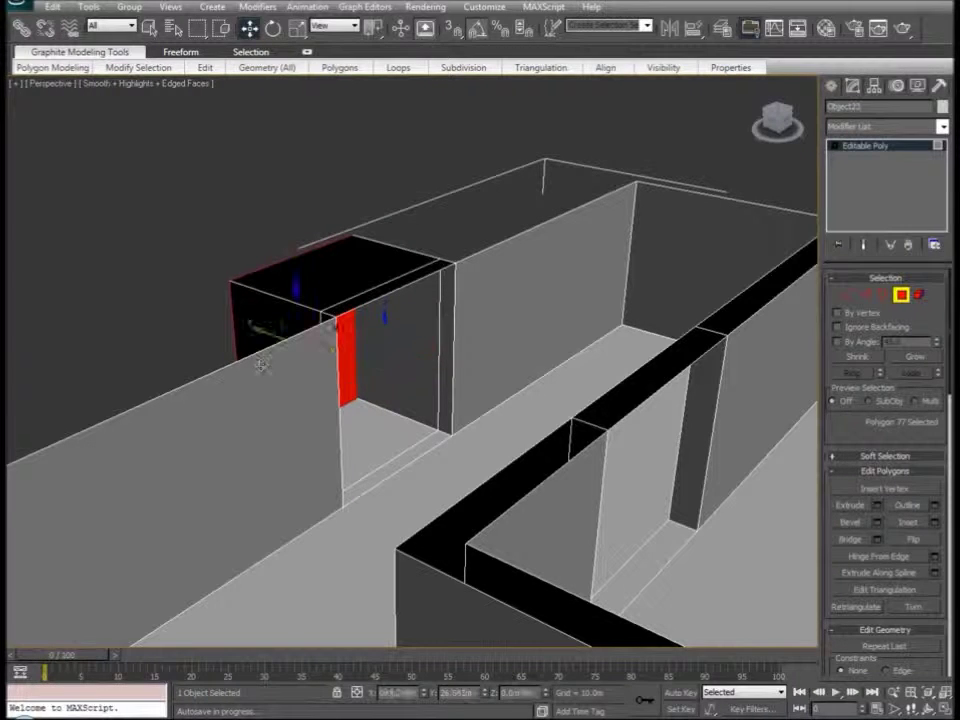
Extrude the landing's side polygon about 56 m parallel to the corridor, toward the building's near end, as the stair passage
left_click(390, 328)
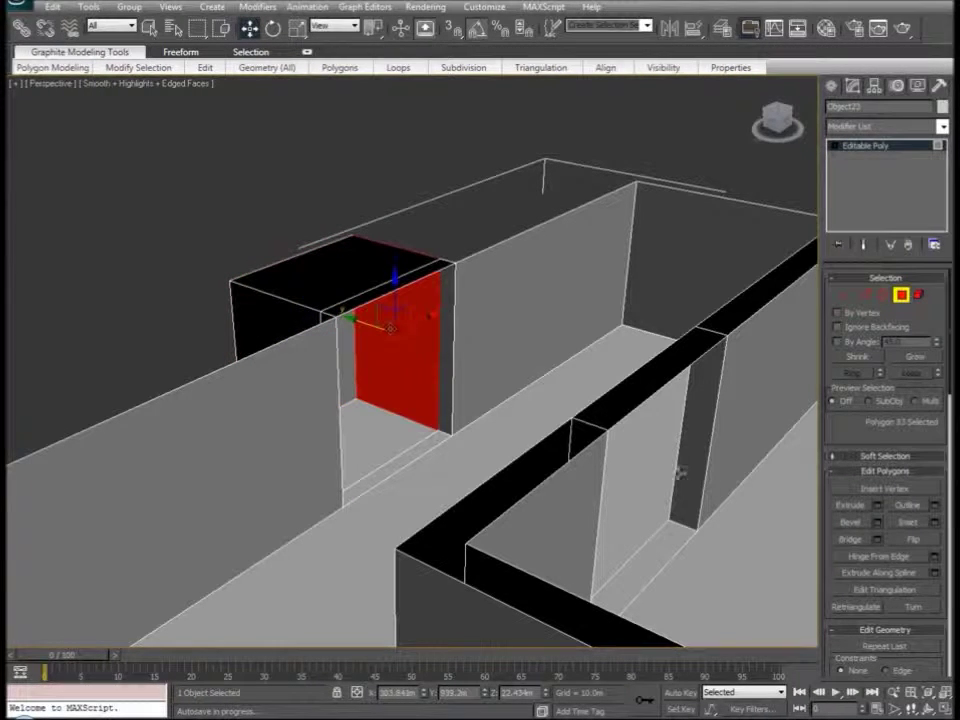
left_click(877, 505)
left_click_drag(430, 318, 548, 296)
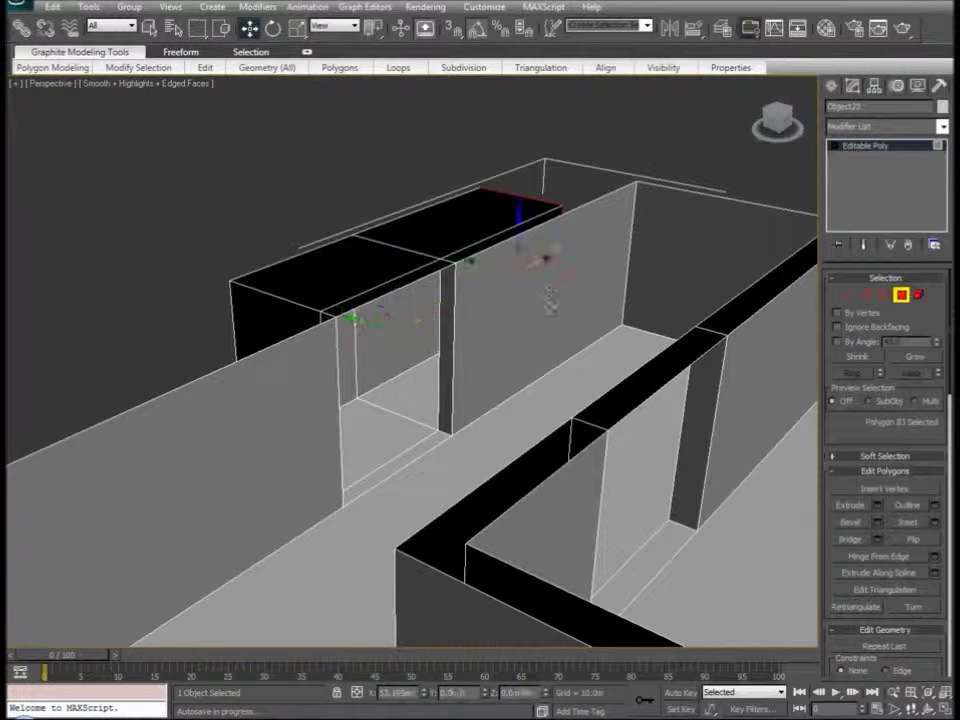
Extrude the passage's end polygon again by about 30 m, fine-tuning its length in the top view against the building's end
left_click(877, 505)
left_click(690, 510)
left_click_drag(547, 256, 605, 228)
key("t")
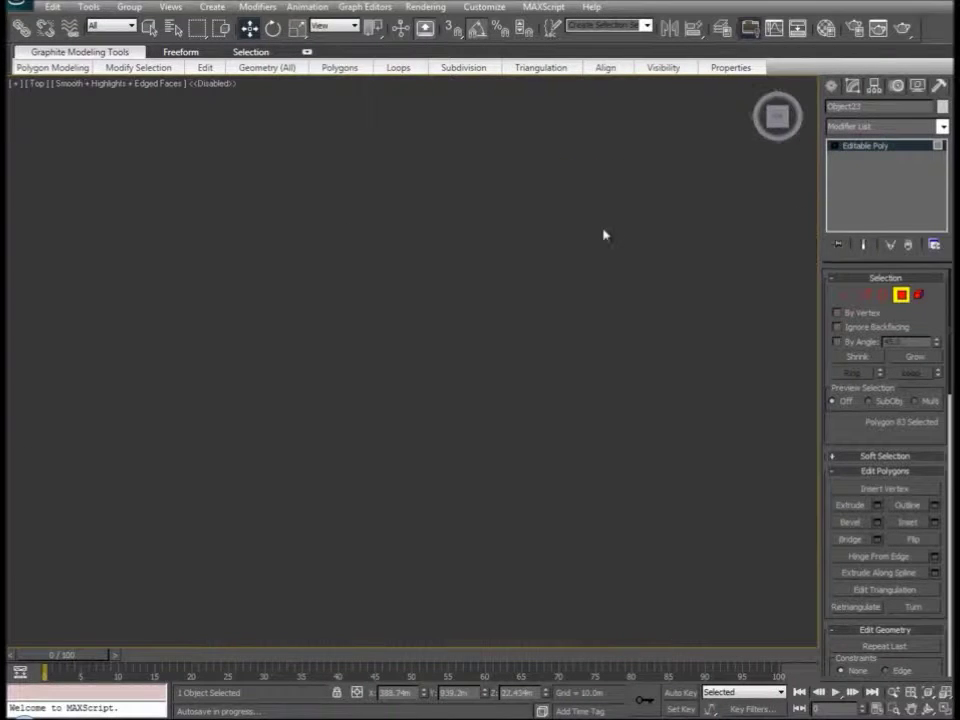
key("z")
scroll(456, 420, "down", 5)
scroll(462, 412, "up", 4)
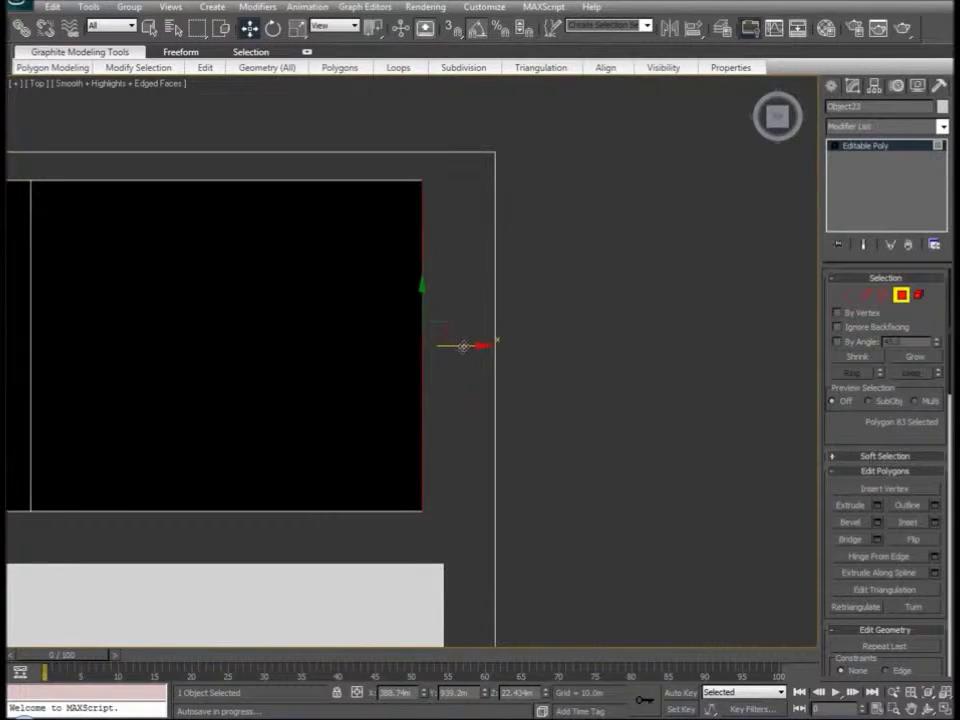
left_click_drag(463, 346, 485, 345)
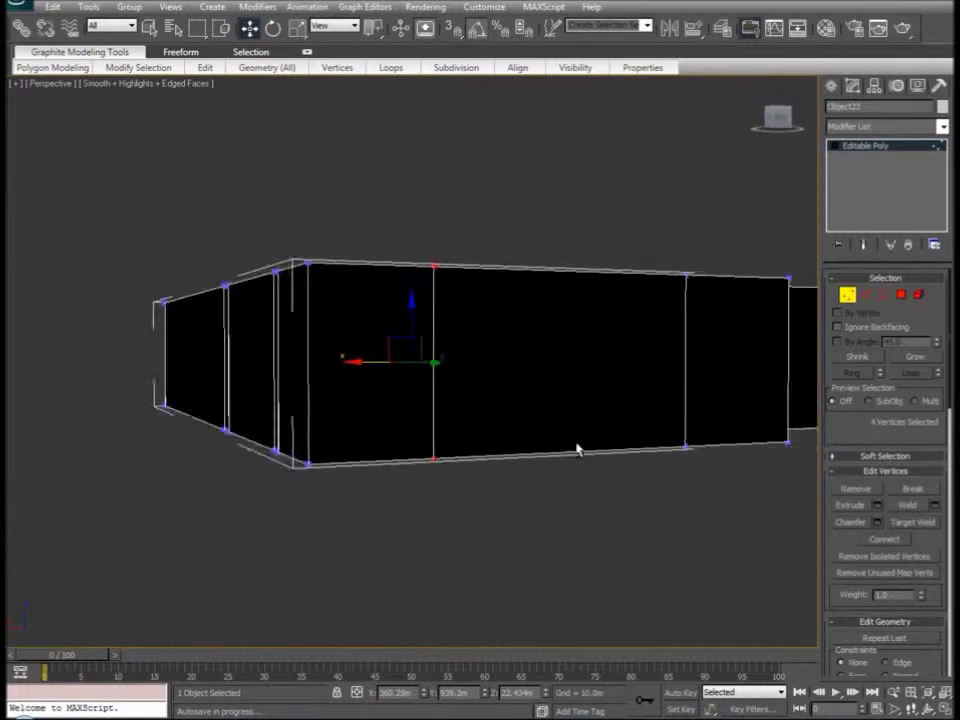
Select the eight vertices of the passage's end section and raise them to about 70 m so the passage slopes upward
middle_click_drag(576, 448, 724, 542, "alt")
left_click_drag(568, 296, 394, 350)
left_click_drag(605, 393, 414, 491)
middle_click_drag(321, 444, 537, 293, "alt")
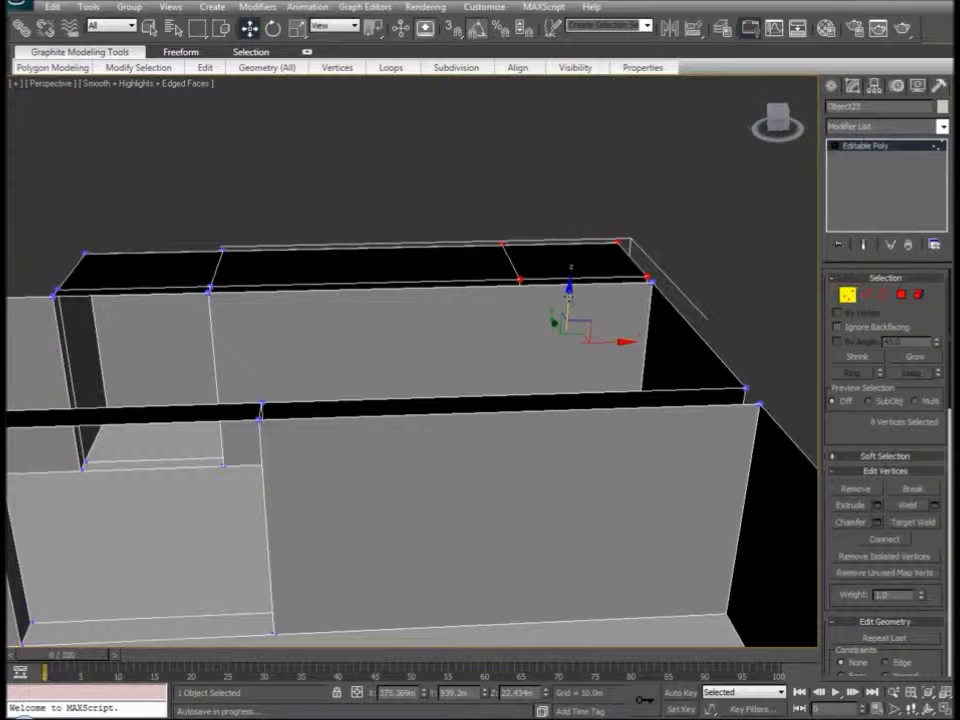
left_click_drag(568, 285, 525, 129)
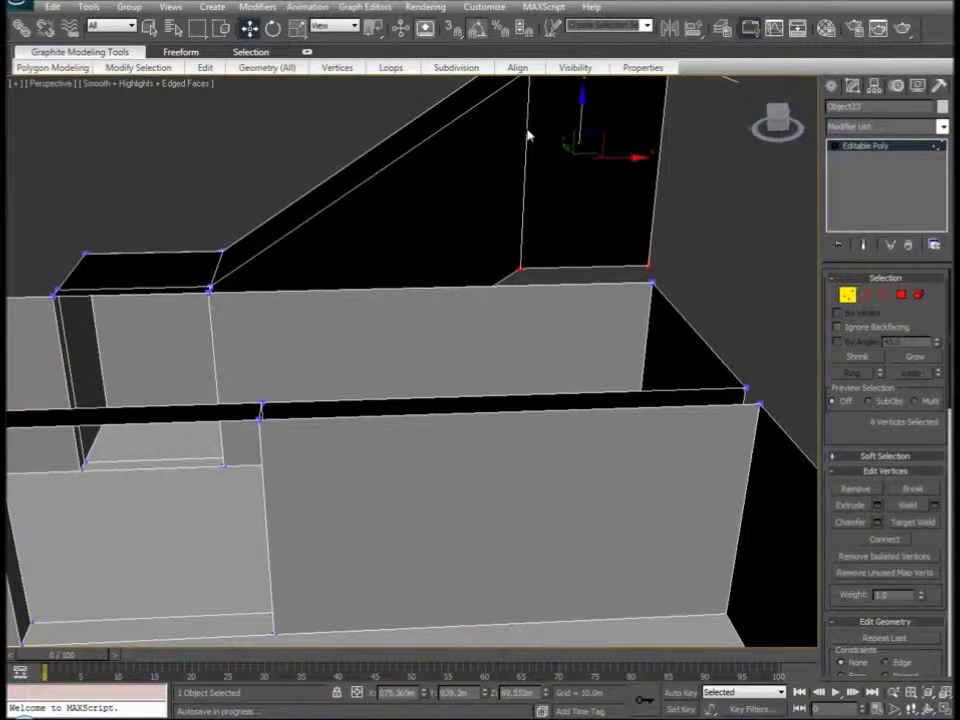
Fine-tune the raised end section's height in the front view to a Z of about 69.86 m
key("f")
middle_click_drag(615, 248, 56, 320)
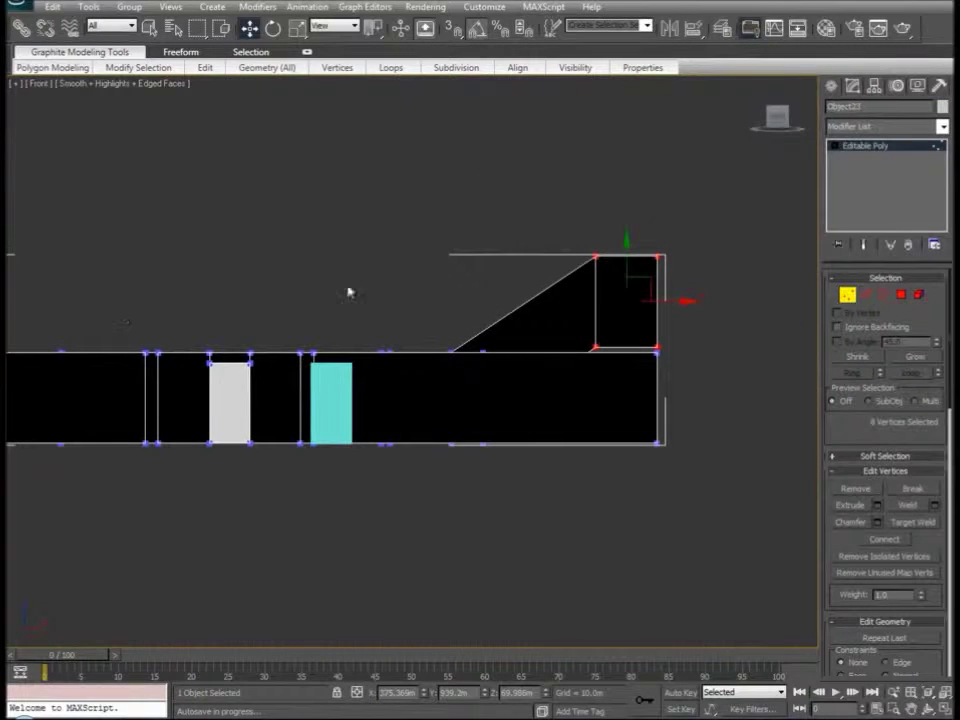
middle_click_drag(632, 310, 186, 355)
scroll(533, 304, "up", 3)
scroll(374, 200, "up", 1)
mouse_move(402, 89)
left_mouse_down()
mouse_move(395, 111)
mouse_move(395, 90)
left_mouse_up()
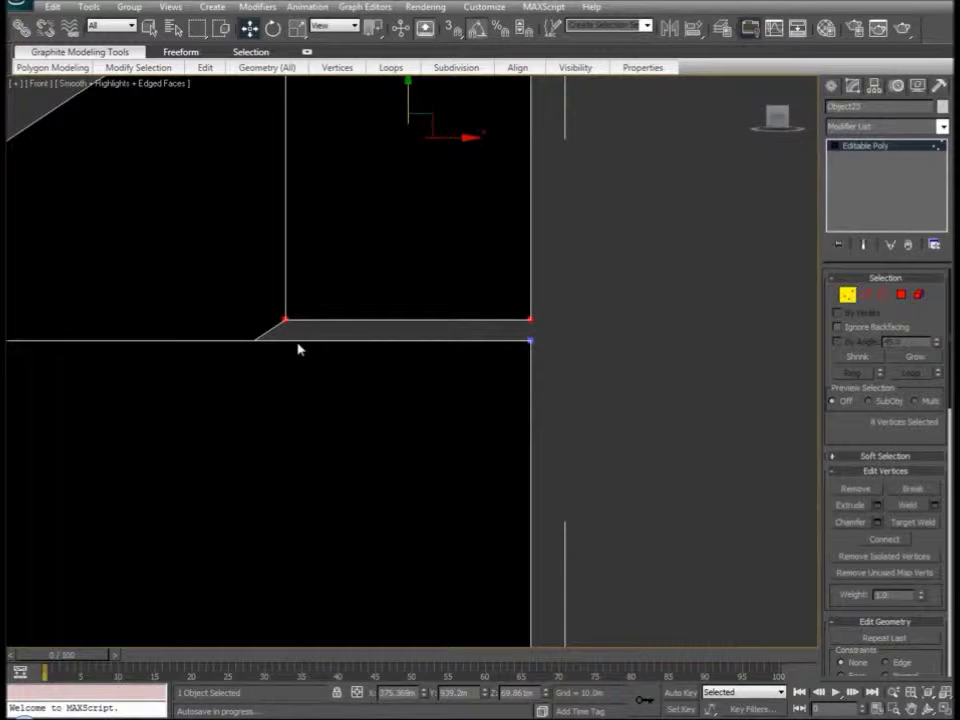
middle_click_drag(298, 349, 431, 364)
scroll(466, 368, "down", 6)
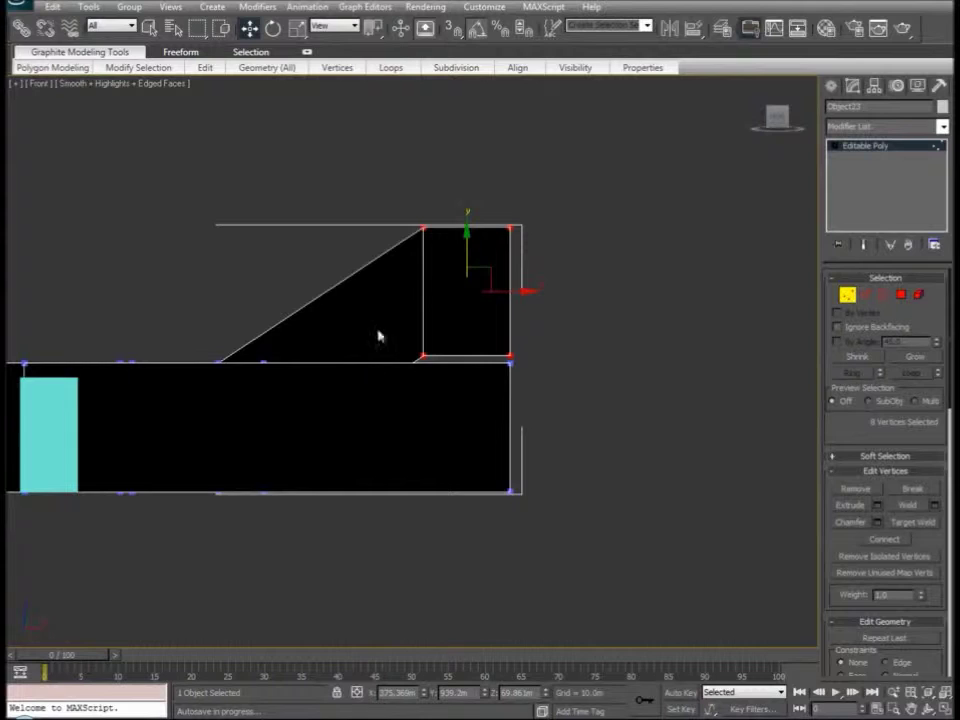
Raise the end section's eight vertices slightly further in the front view, to a Z of about 71.69 m
middle_click_drag(416, 331, 412, 348, "alt")
key("p")
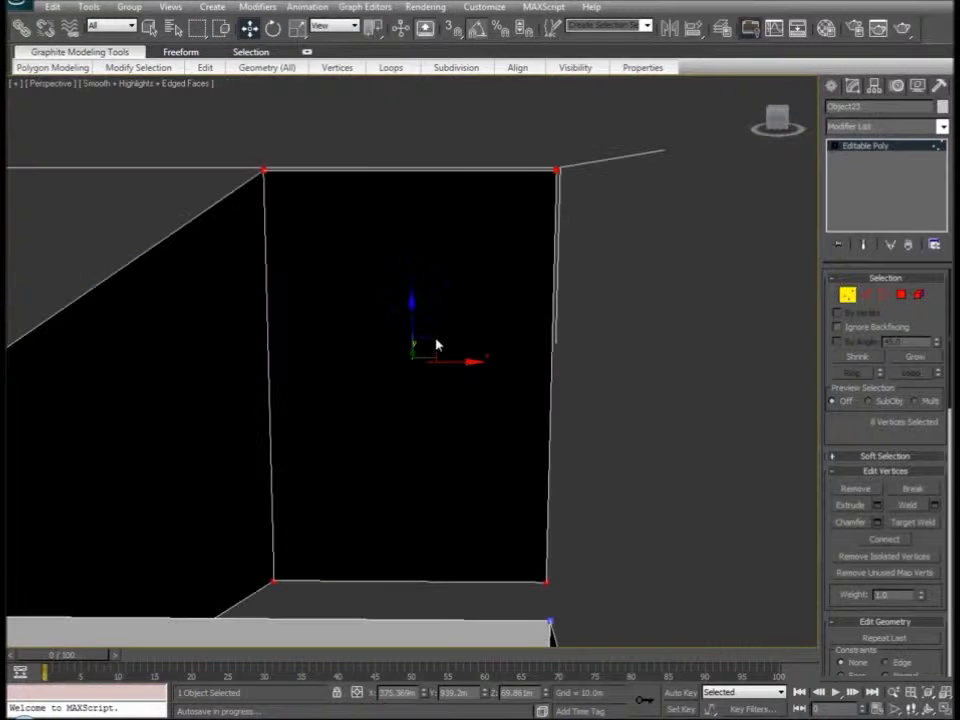
middle_click_drag(513, 358, 744, 298, "alt")
scroll(480, 438, "down", 3)
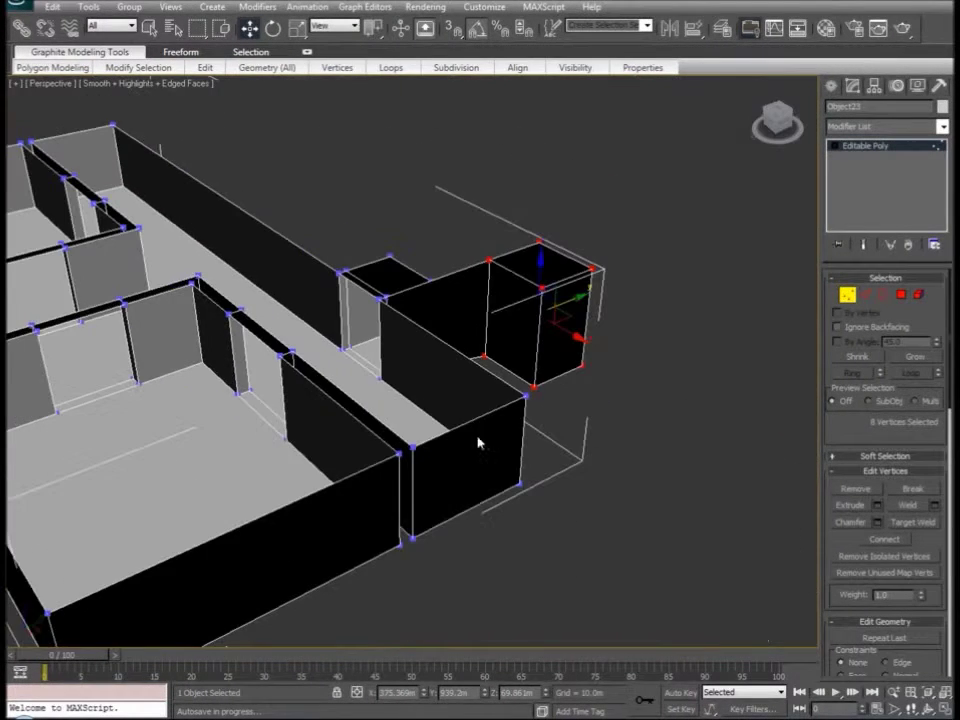
middle_click_drag(480, 420, 531, 397, "alt")
key("f")
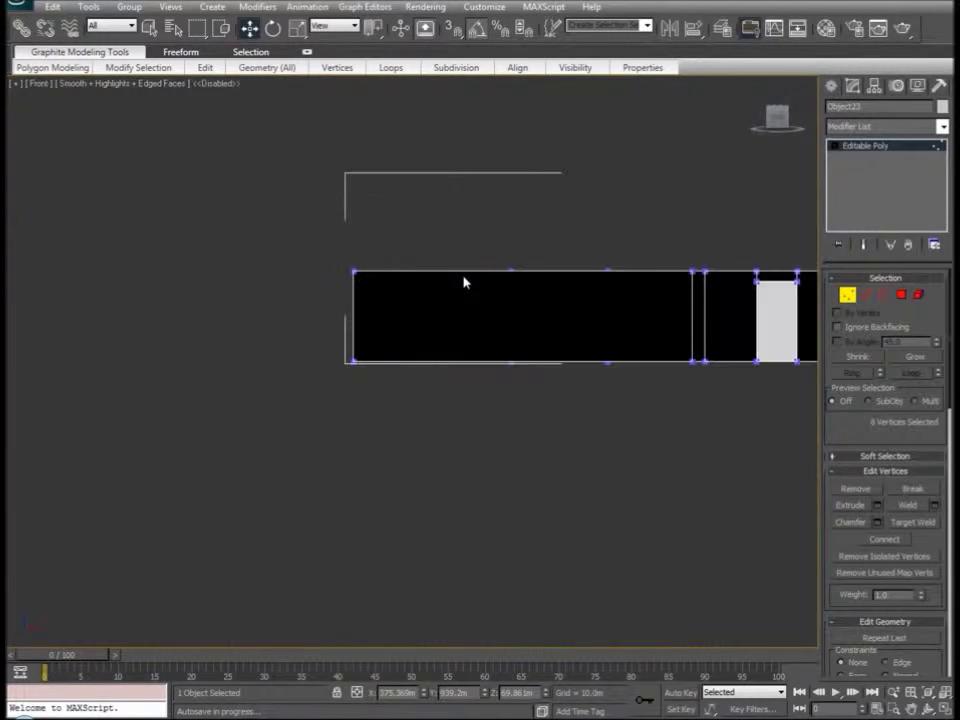
key("z")
scroll(460, 428, "down", 6)
scroll(436, 322, "up", 3)
left_click_drag(422, 321, 416, 307)
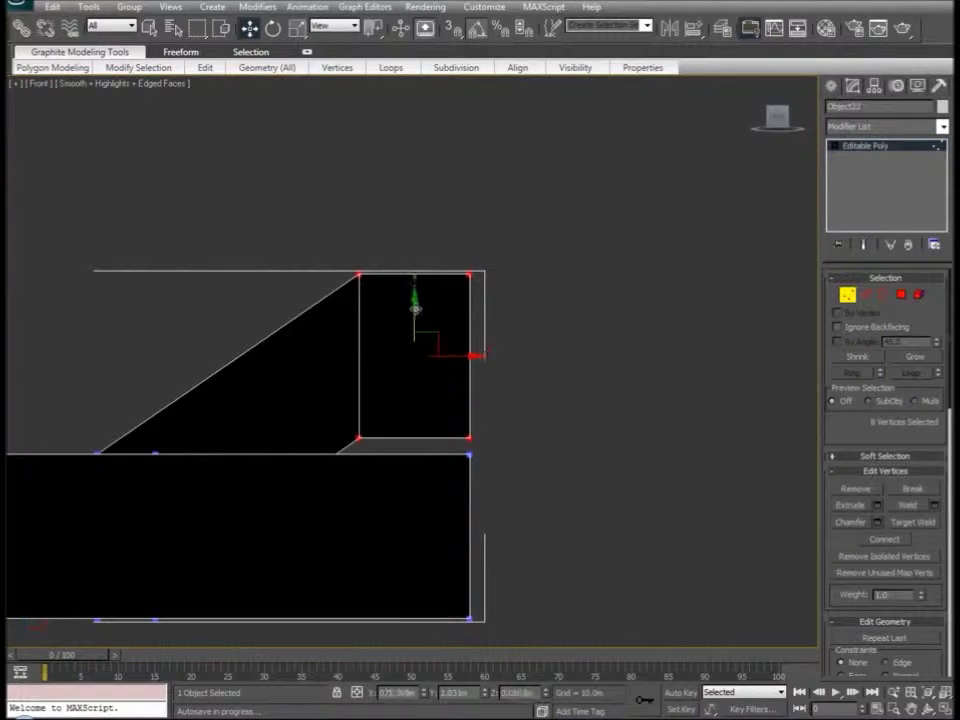
Extrude the corridor-facing polygon of the raised end section at zero height and pull it out about 4.3 m in the left view
middle_click_drag(291, 425, 374, 439, "alt")
key("p")
key("z")
scroll(377, 440, "down", 5)
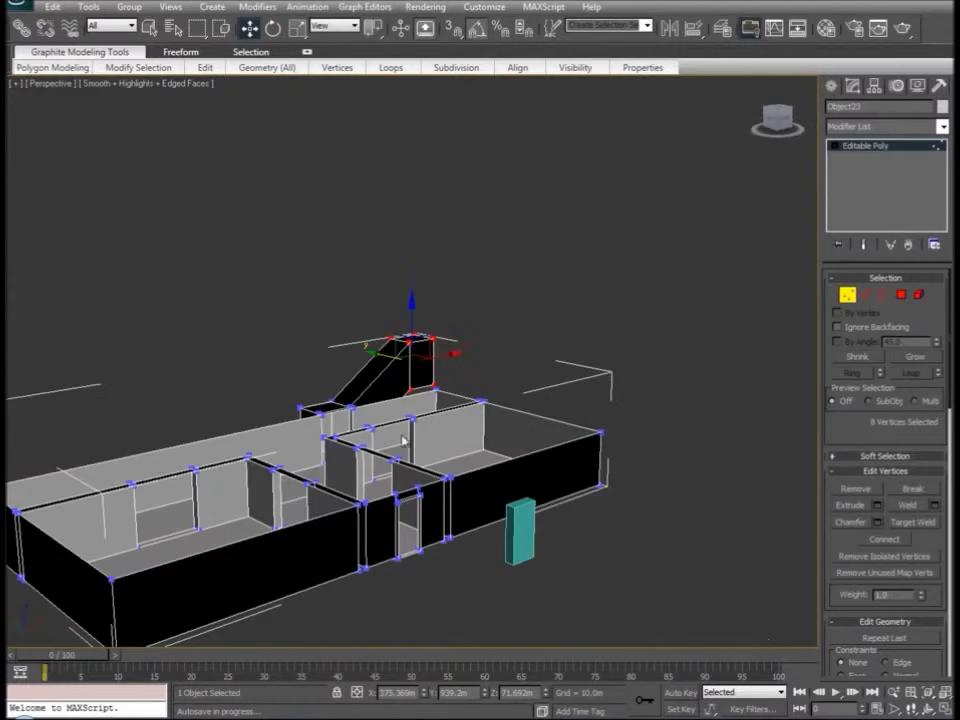
scroll(404, 440, "up", 5)
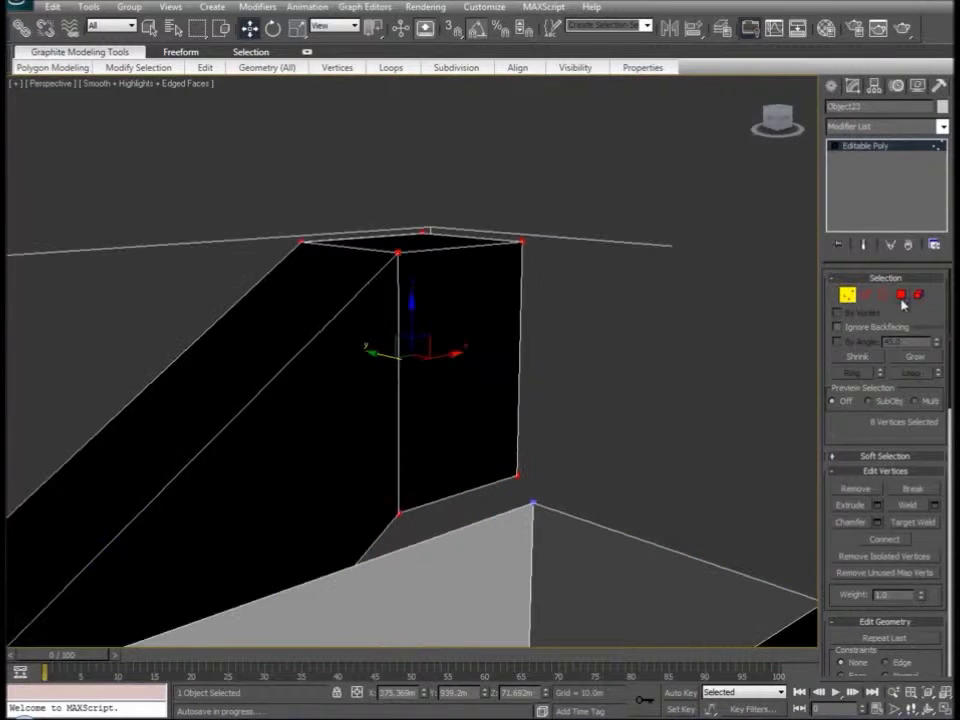
left_click(901, 294)
left_click(445, 386)
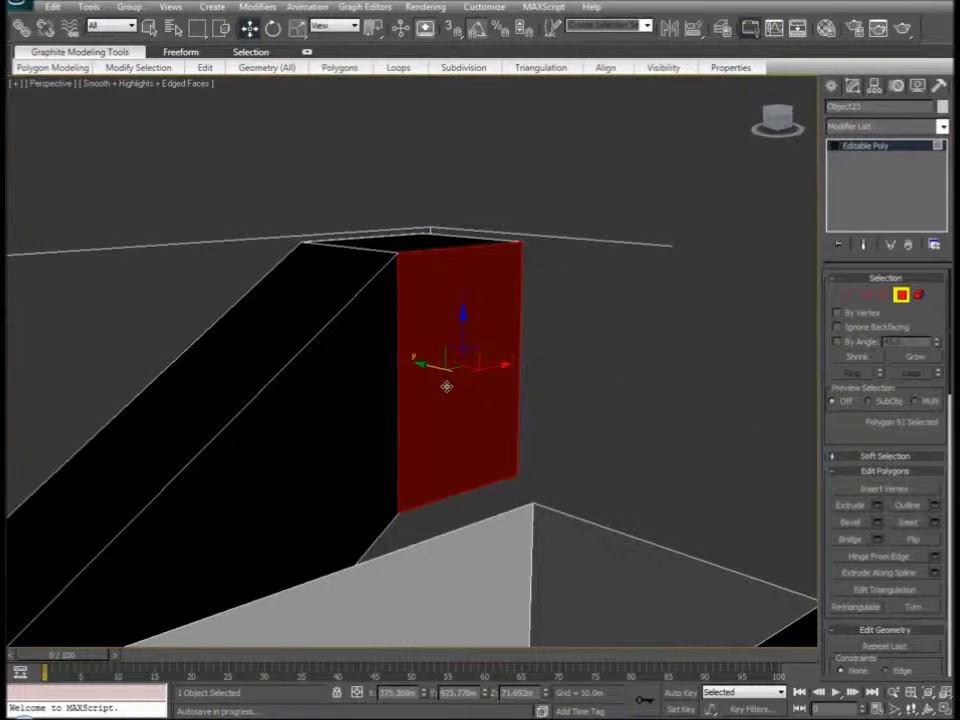
key("l")
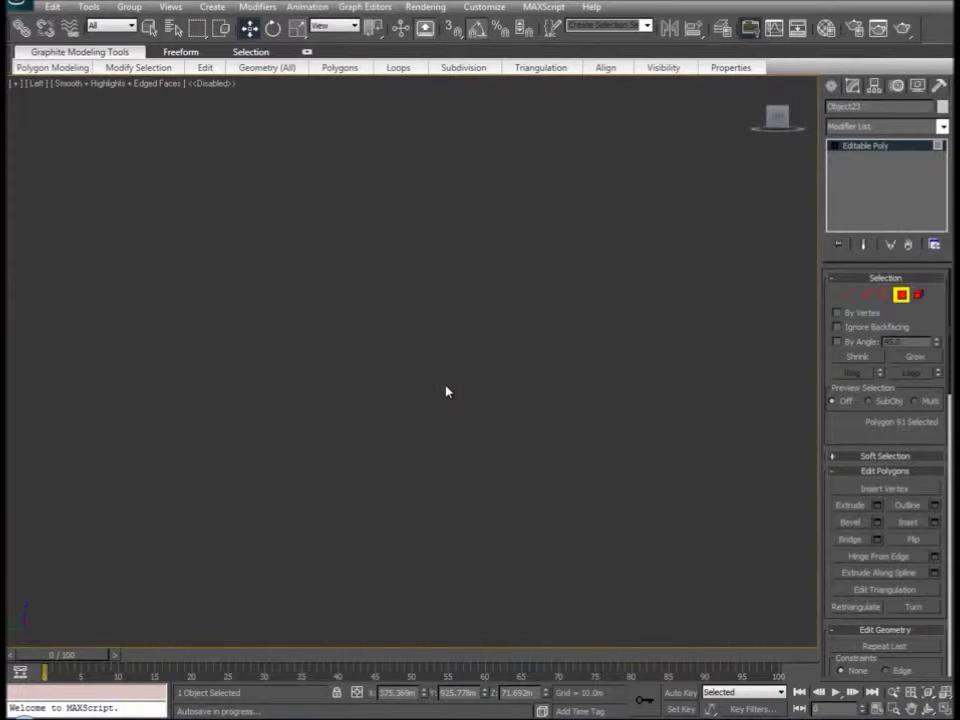
key("z")
middle_click_drag(501, 415, 479, 320)
scroll(484, 342, "down", 3)
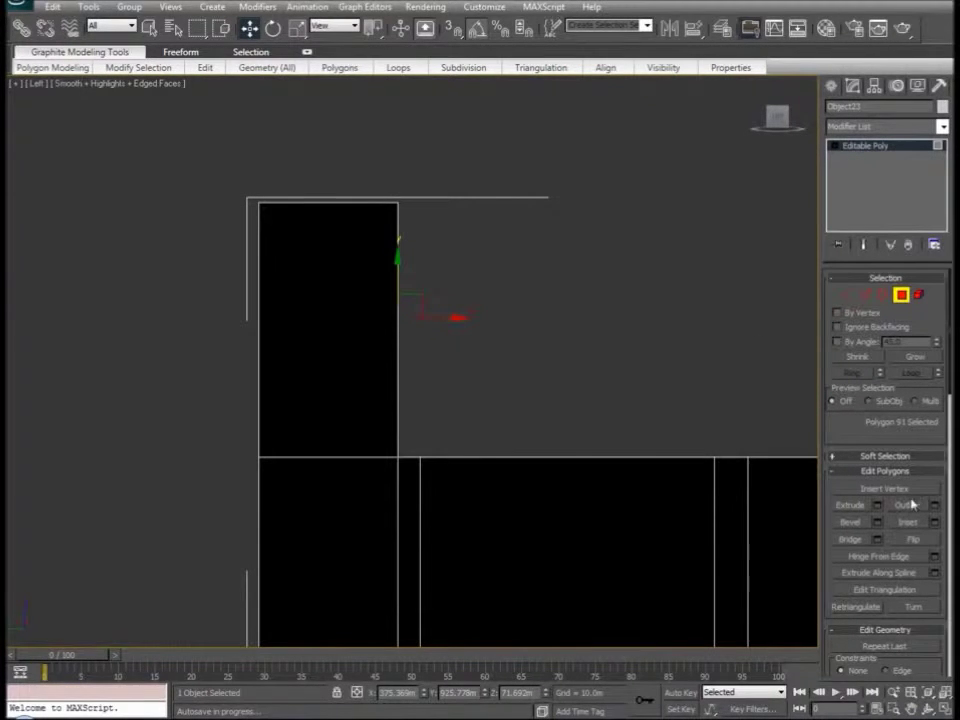
left_click(877, 506)
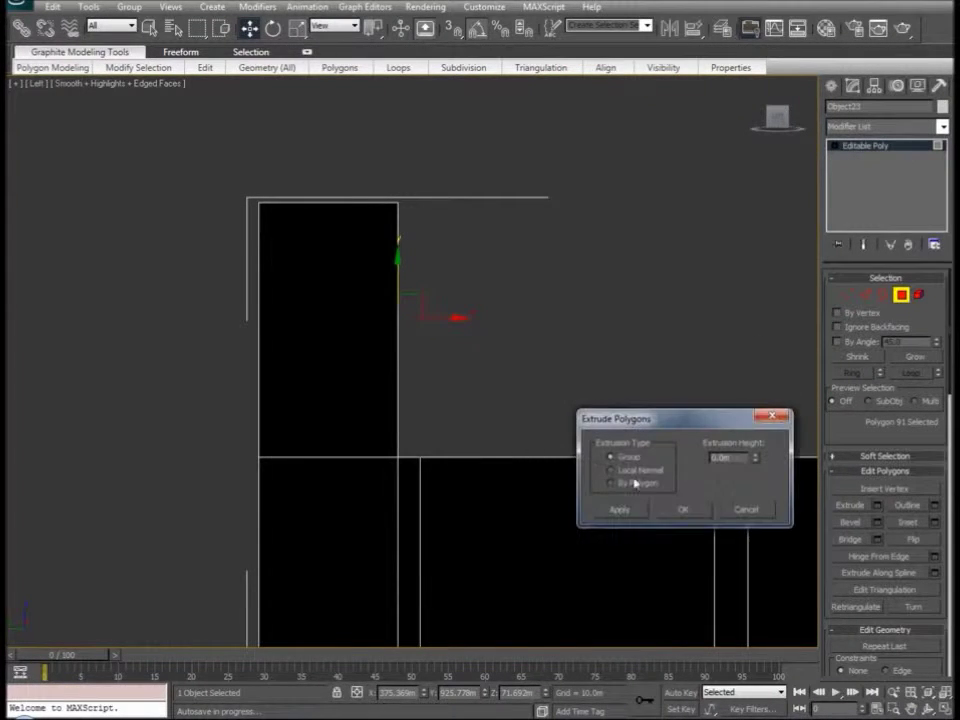
left_click(685, 509)
left_click_drag(450, 317, 473, 317)
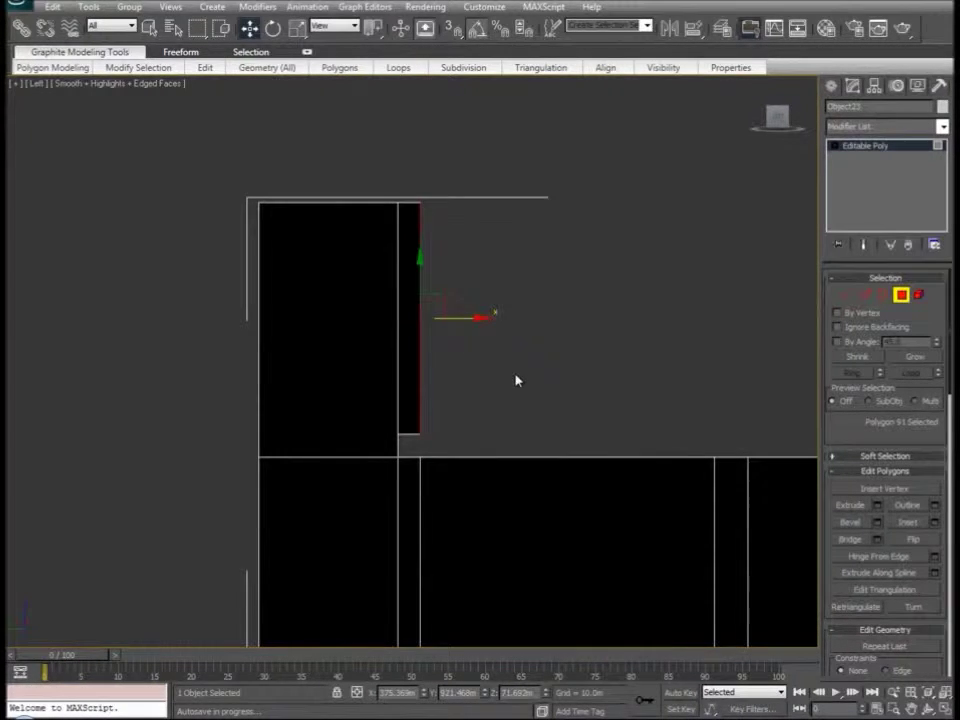
key("p")
key("z")
middle_click_drag(521, 401, 438, 416, "alt")
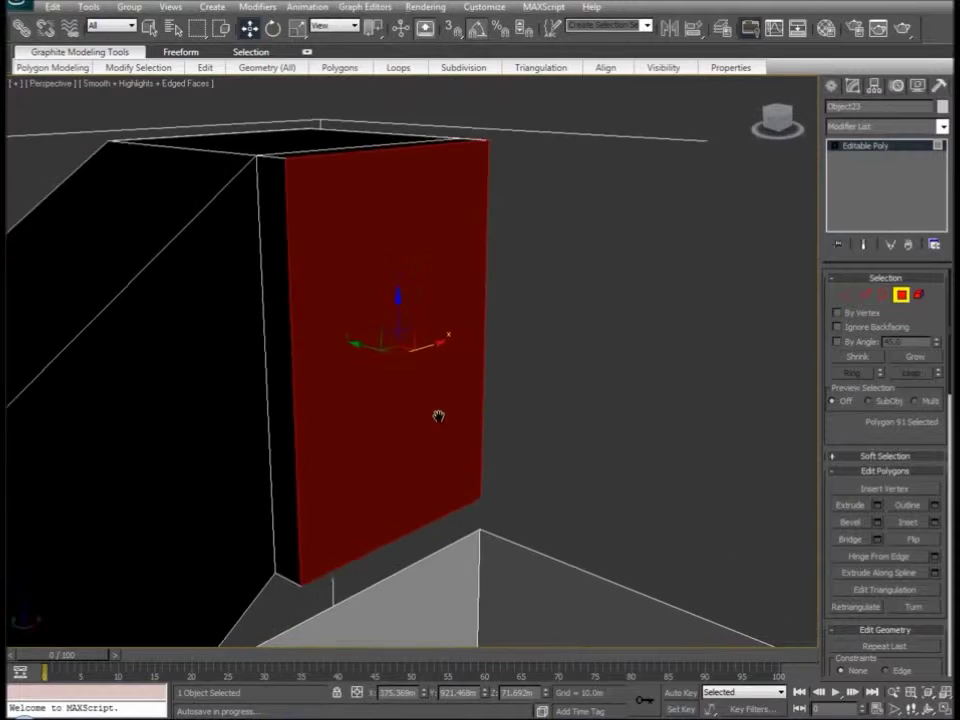
Delete the selected corridor-facing polygon to open the raised upper end of the passage
scroll(445, 415, "down", 5)
left_click(460, 404)
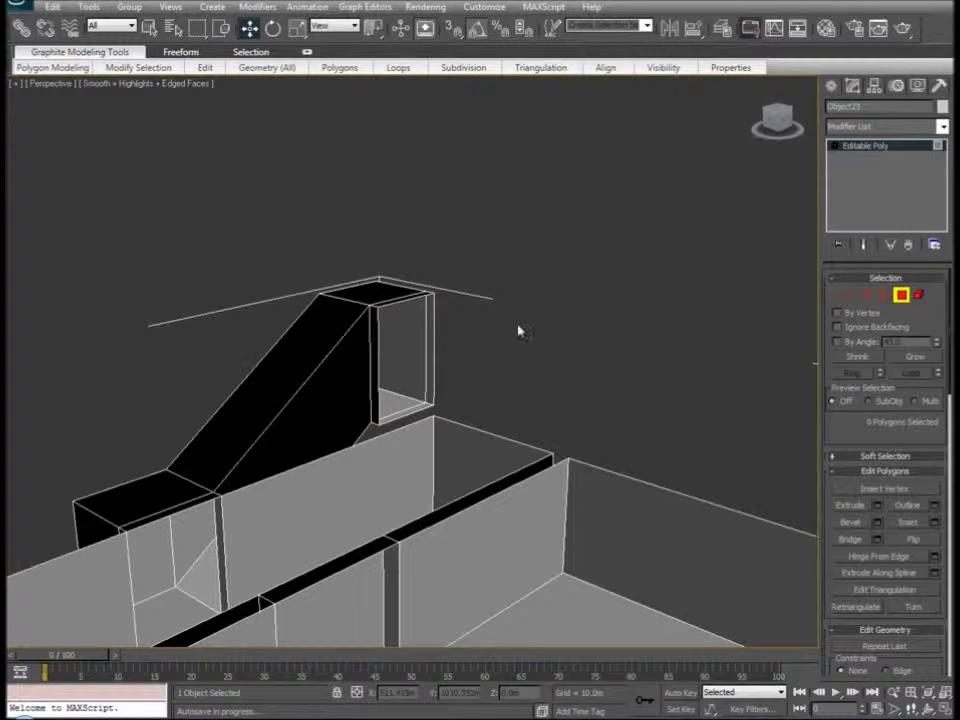
middle_click_drag(516, 414, 525, 468, "alt")
scroll(438, 427, "up", 3)
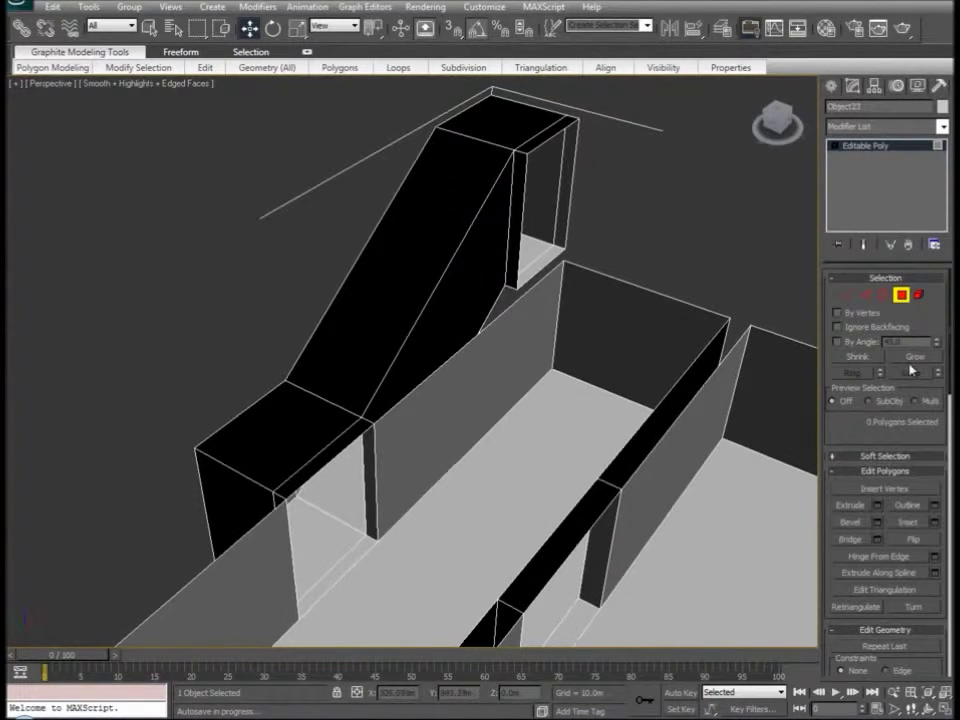
Select the ring of four sloping edges on the passage and connect them with one edge loop across the middle
left_click(865, 295)
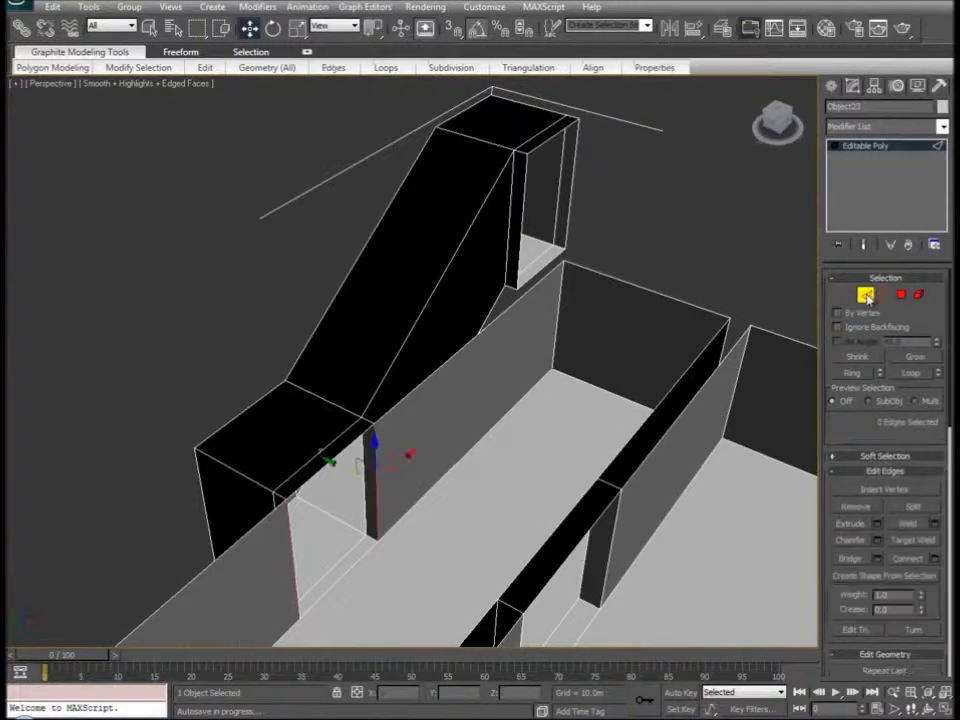
left_click(366, 245)
scroll(856, 437, "down", 1)
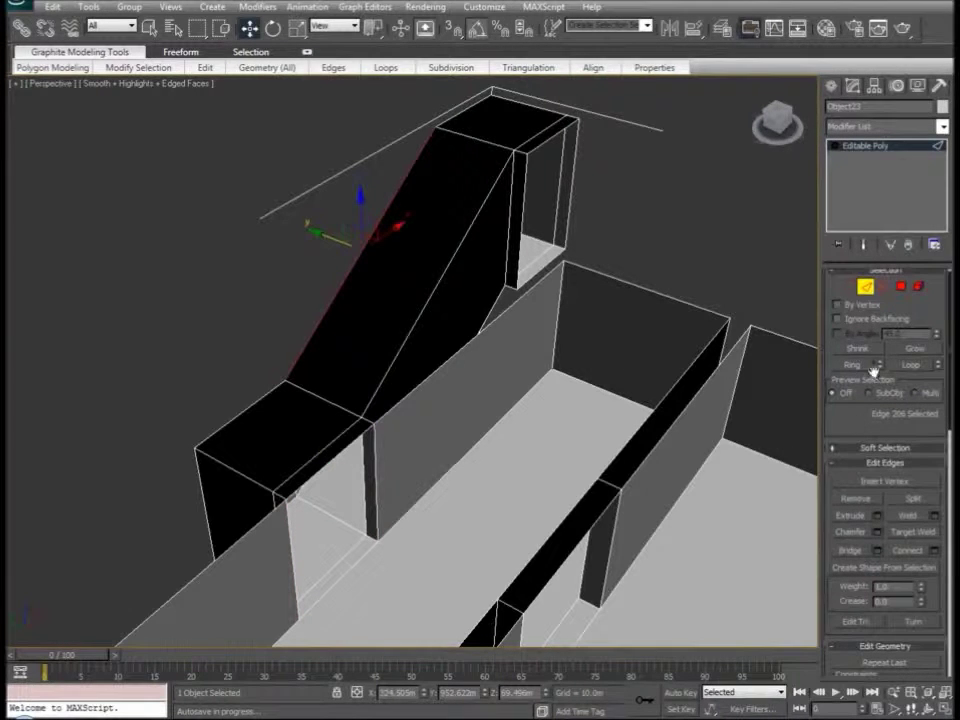
left_click(853, 365)
middle_click_drag(204, 358, 299, 348, "alt")
right_click(420, 269)
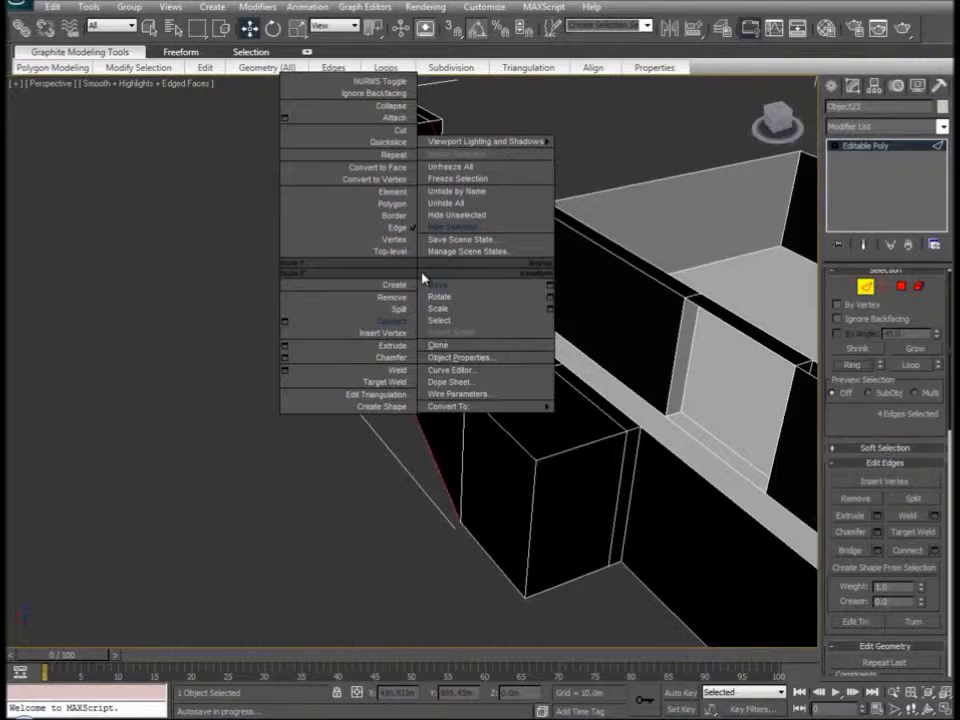
left_click(393, 322)
Connect the four-edge ring on the upper half of the slope with one new edge loop
middle_click_drag(362, 404, 406, 345, "alt")
left_click(384, 222)
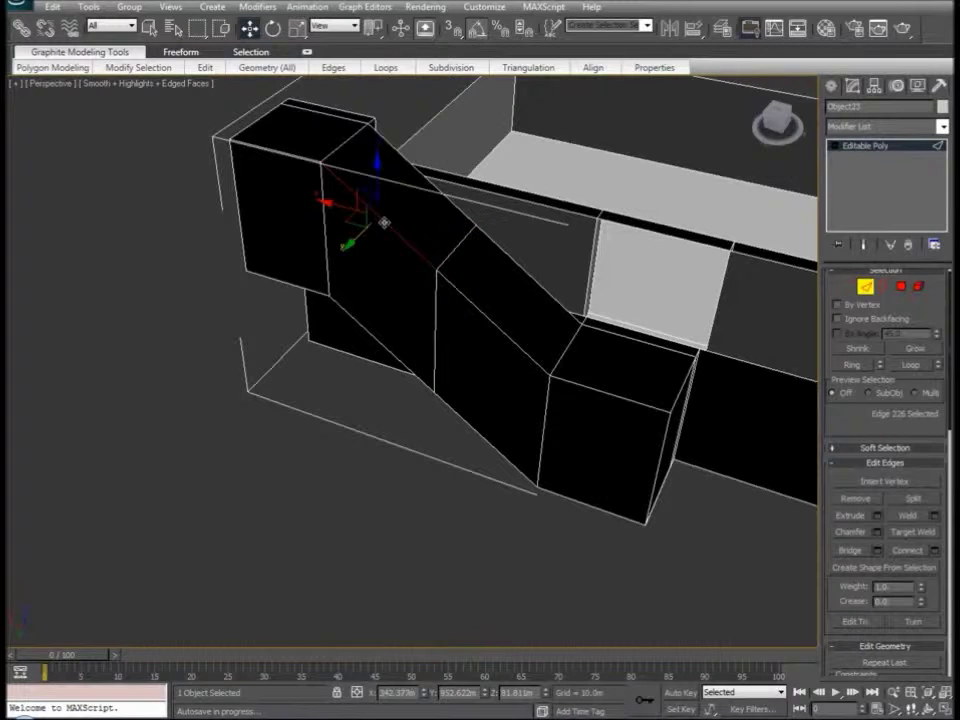
left_click(853, 366)
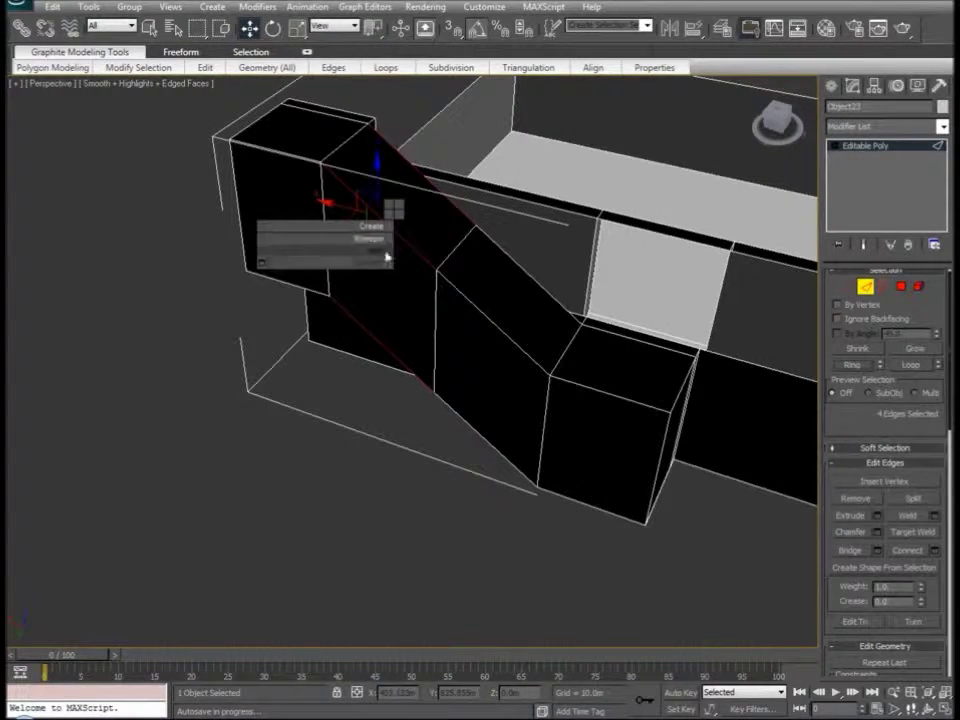
left_click(395, 236)
right_click(388, 217)
right_click(392, 226)
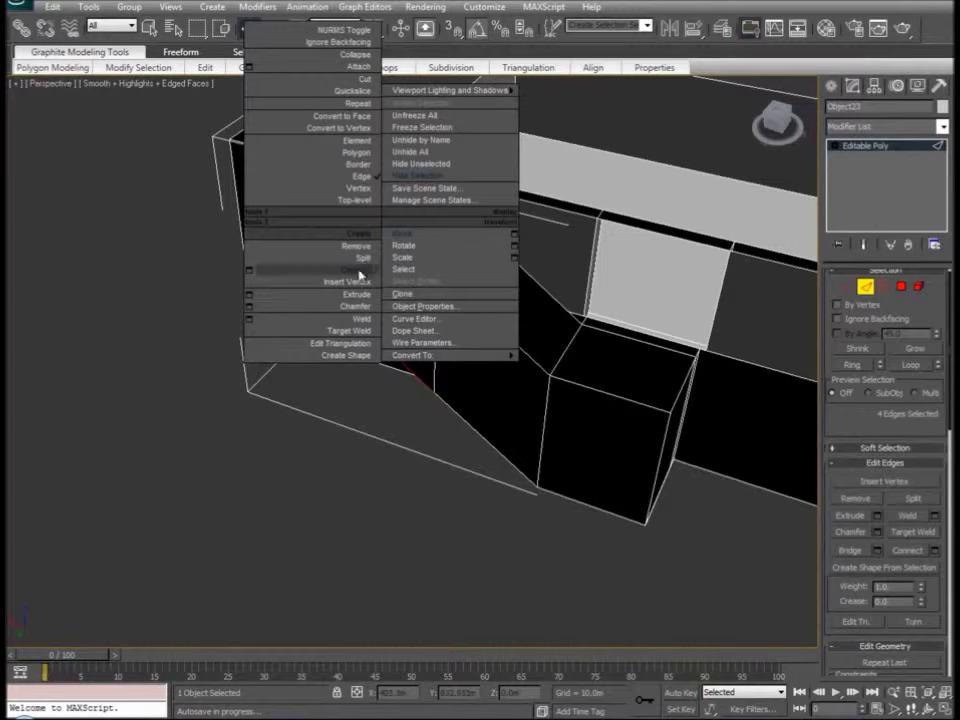
left_click(358, 269)
Connect the four-edge ring on the lower half of the slope with one new edge loop
left_click(534, 280)
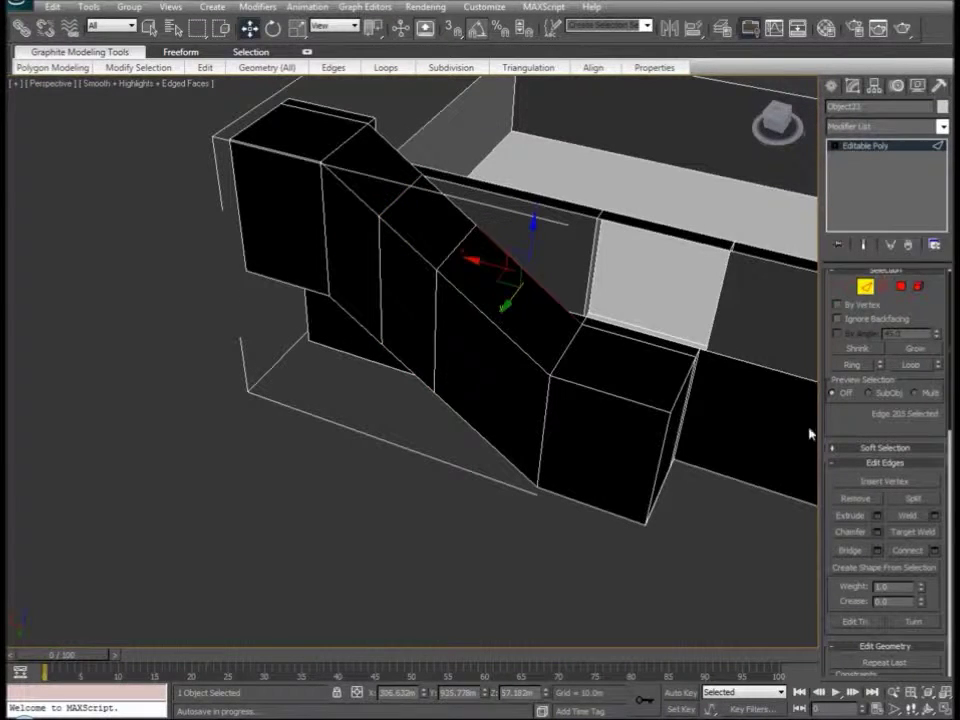
left_click(840, 366)
right_click(499, 311)
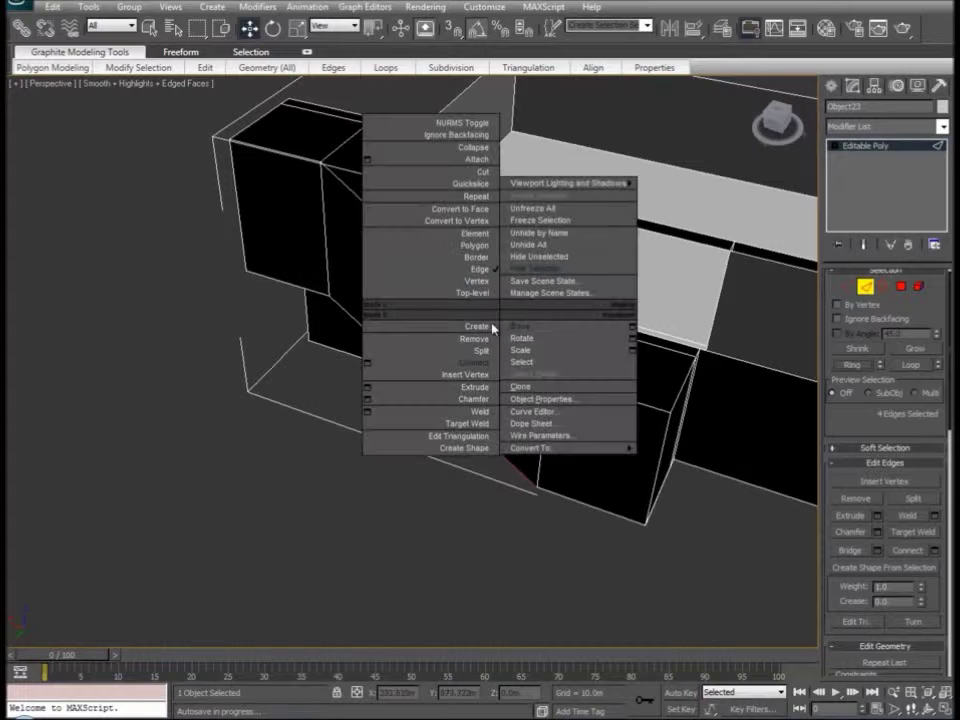
left_click(470, 366)
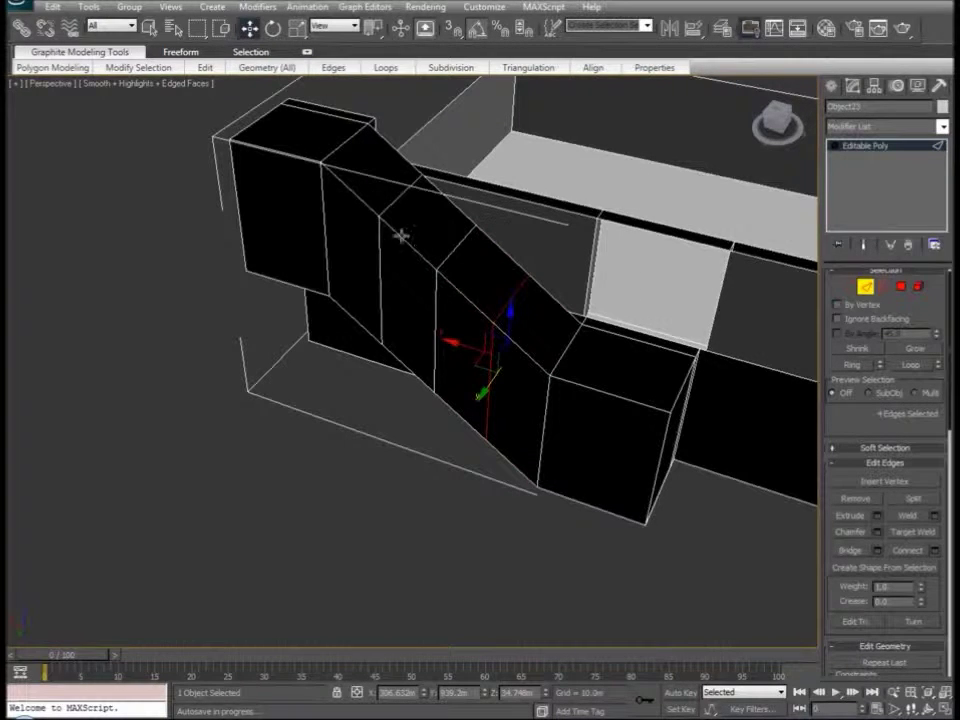
Split the topmost and third slope segments by connecting their eight ring edges
left_click(345, 186)
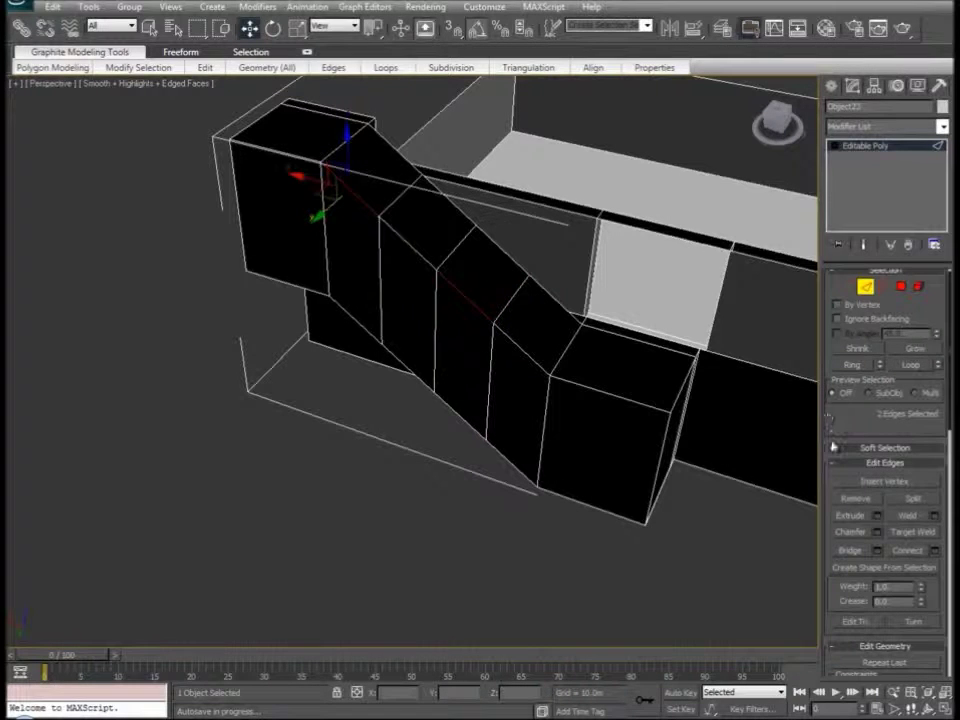
left_click(851, 364)
right_click(475, 283)
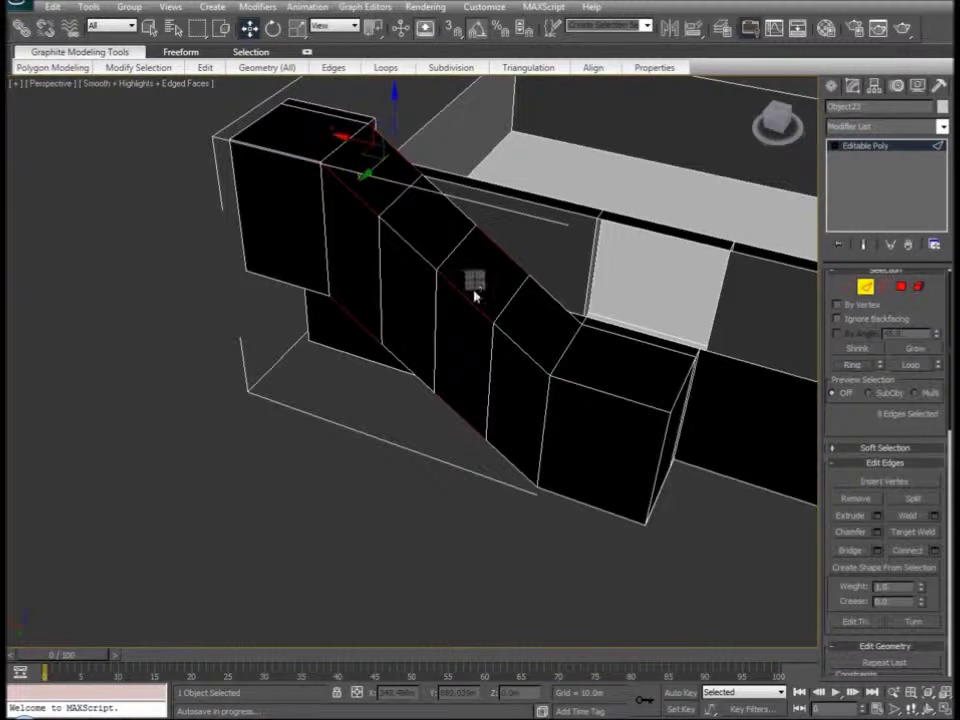
right_click(459, 286)
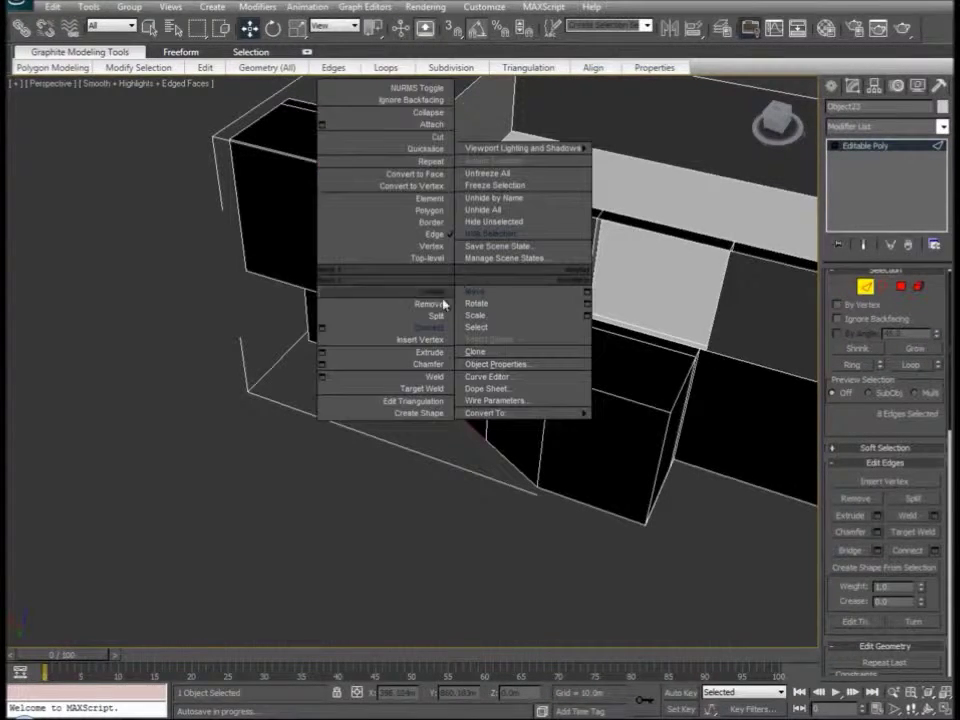
left_click(431, 331)
Split the two remaining wide slope segments by connecting their eight ring edges
left_click(401, 238)
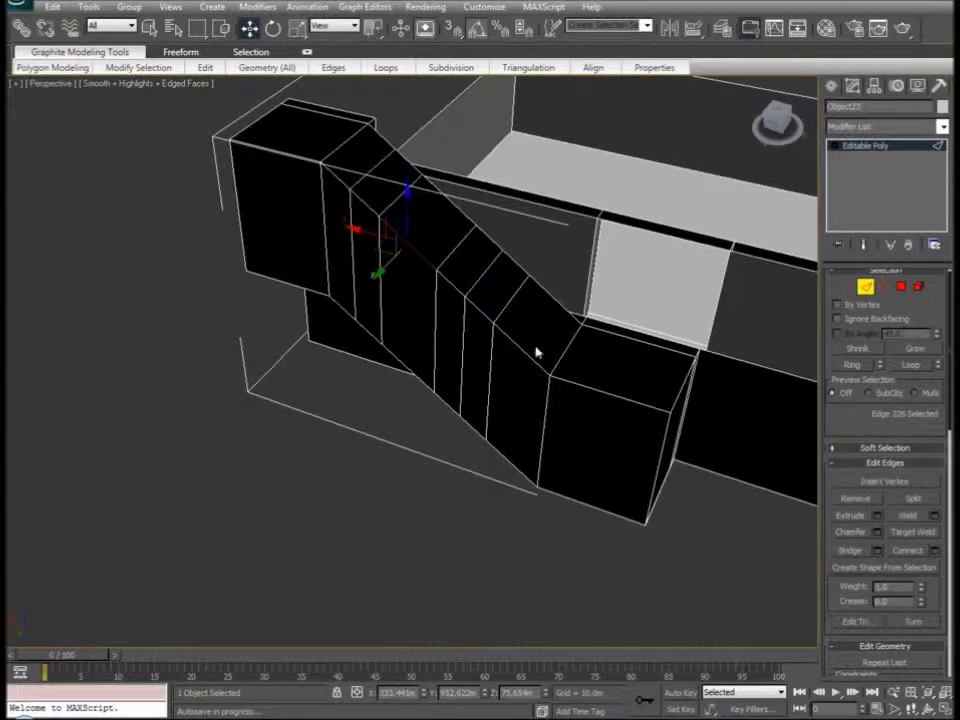
double_click(517, 348)
right_click(533, 322)
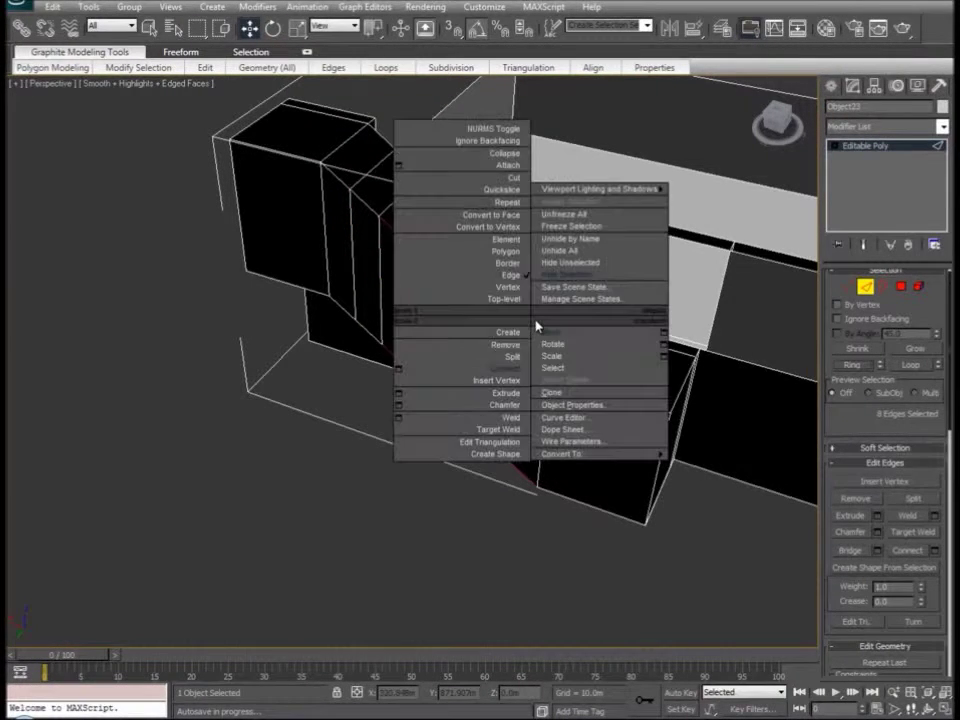
left_click(500, 373)
Select the edges of every other slope segment starting from the lowest, extend them to rings and connect the 16 edges
middle_click_drag(499, 373, 306, 390, "alt")
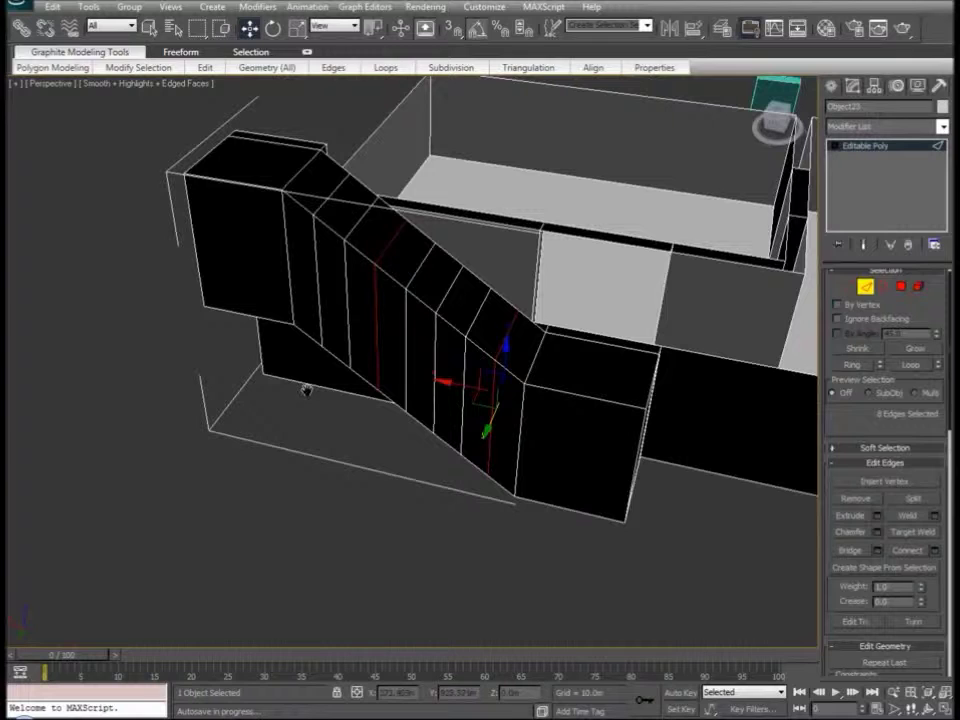
left_click(511, 374)
left_click(455, 327, "ctrl")
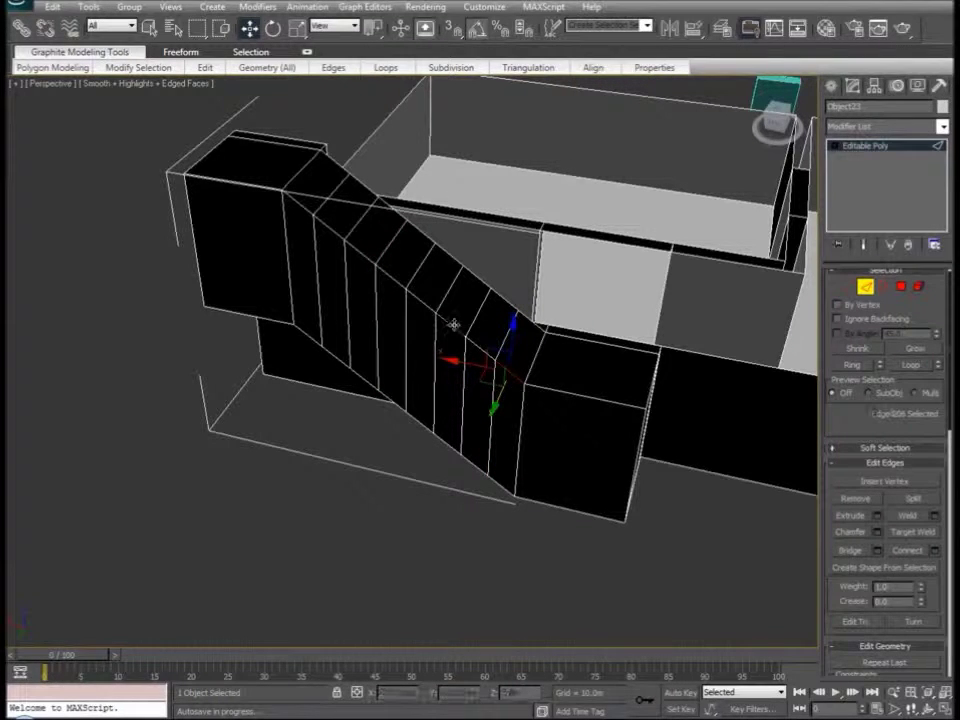
left_click(329, 230, "ctrl")
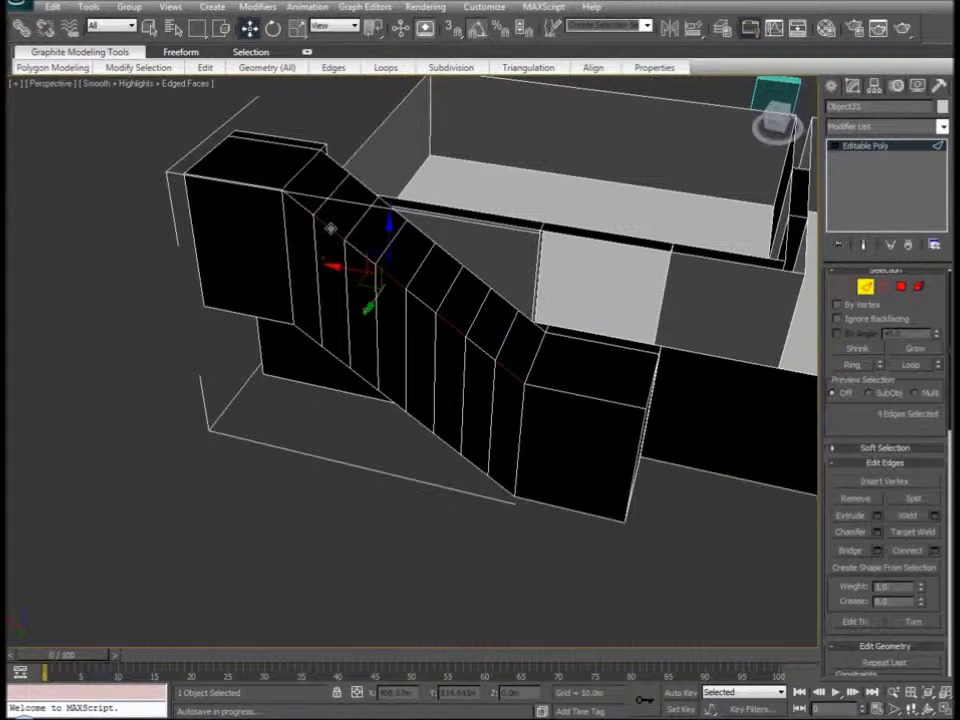
left_click(854, 365)
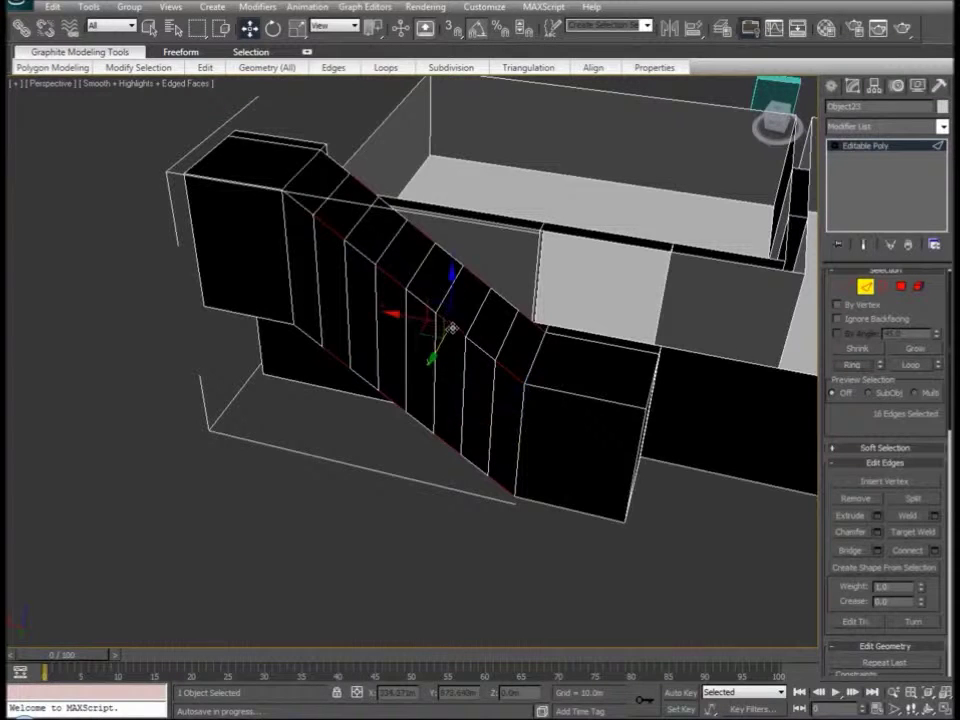
right_click(450, 322)
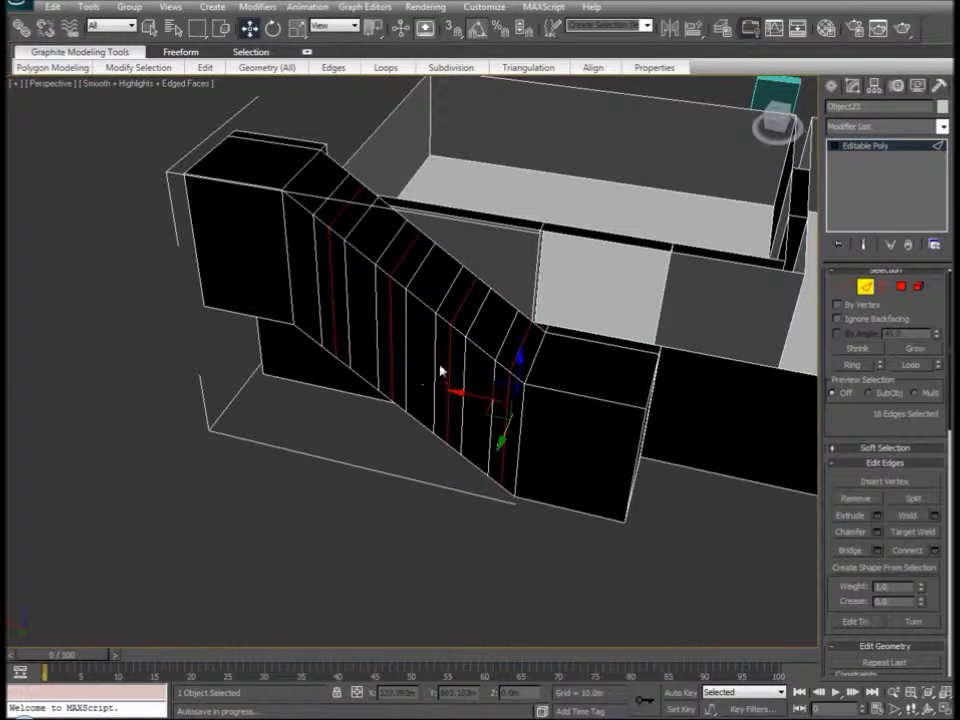
Select the four slope segments that are still undivided, extend them to rings, connect the 16 edges and clear the selection
left_click(482, 352)
left_click(424, 304, "ctrl")
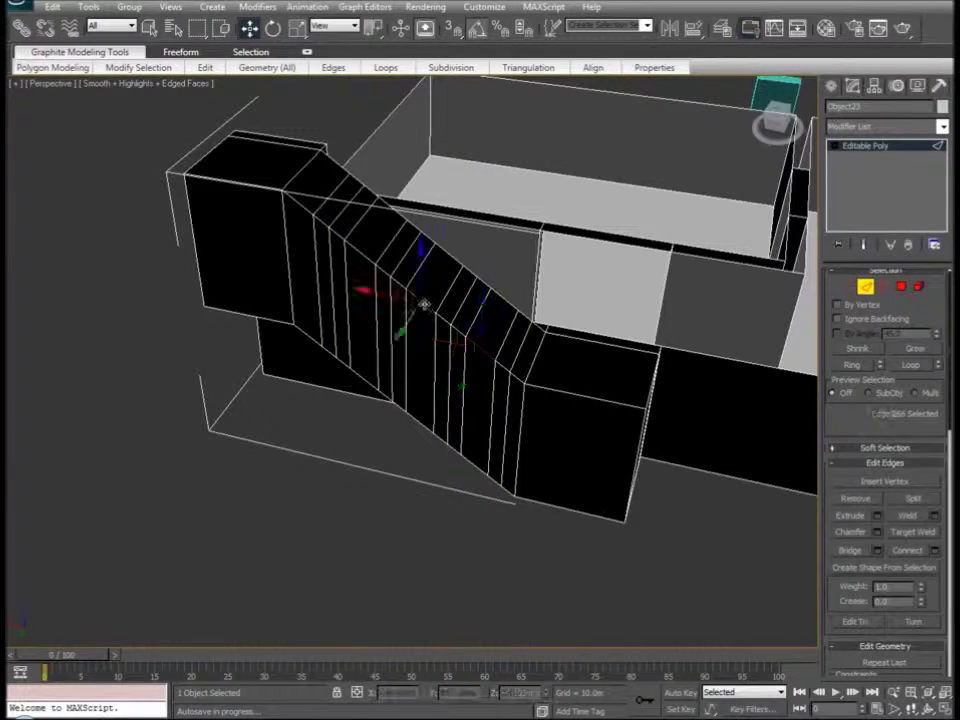
left_click(361, 257, "ctrl")
left_click(303, 208, "ctrl")
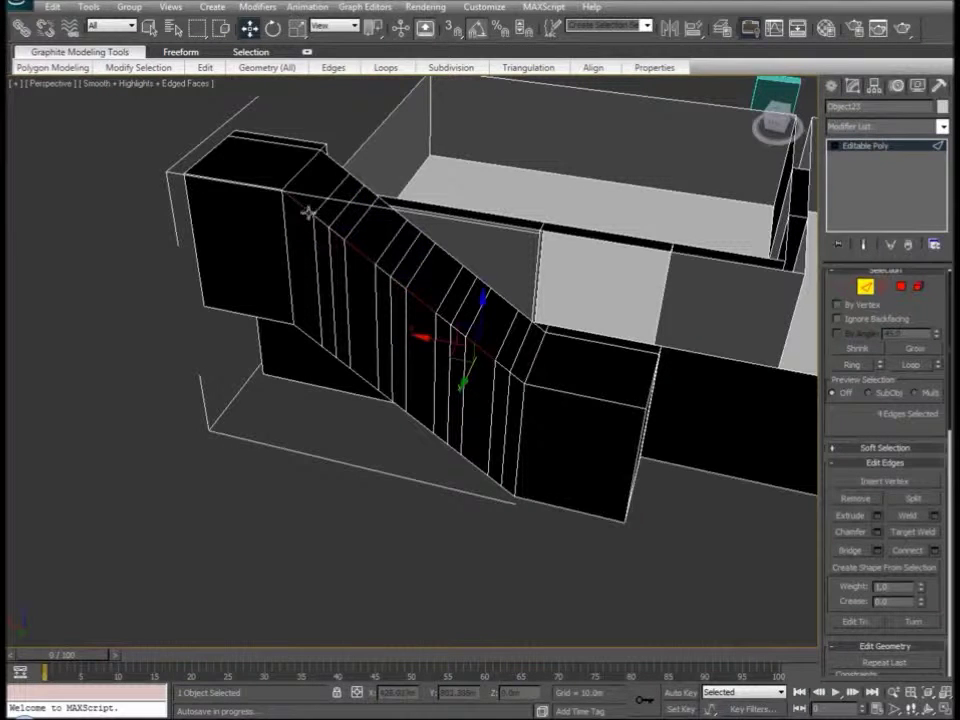
left_click(853, 364)
right_click(479, 345)
left_click(456, 396)
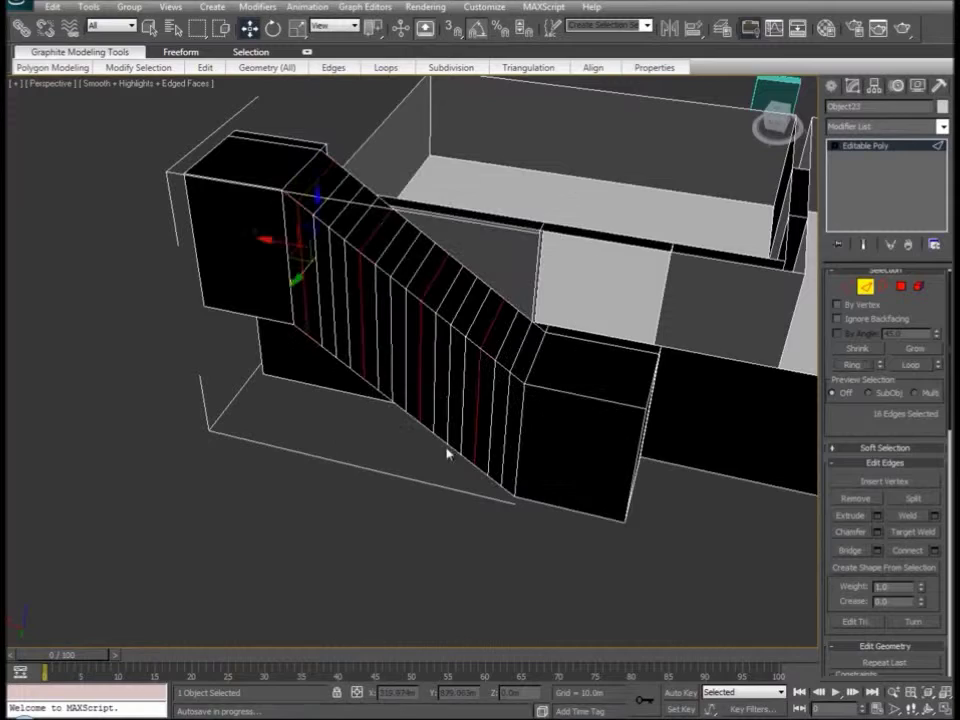
left_click(465, 553)
middle_click_drag(467, 551, 289, 525, "alt")
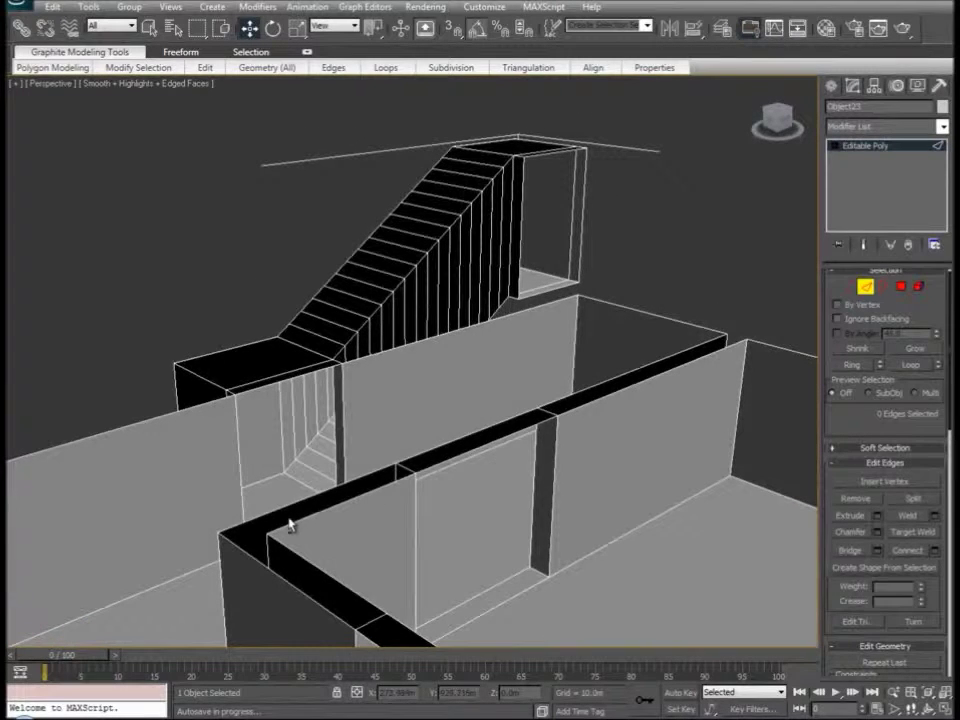
Show the stair slope in the front view for vertex editing and select the four vertices of the second loop from its foot
key("f")
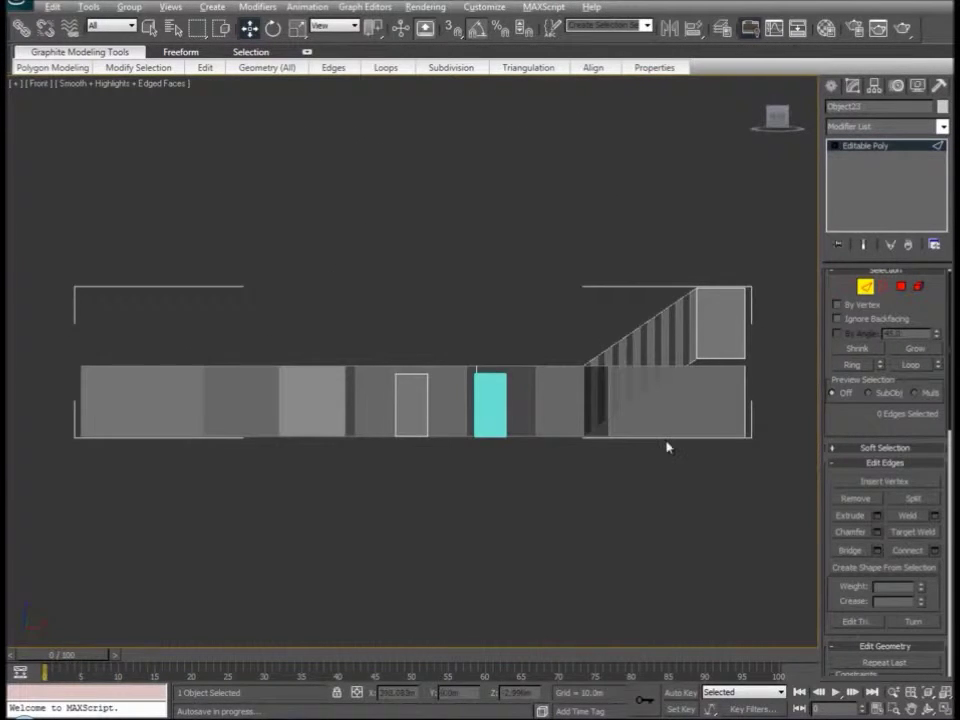
middle_click_drag(666, 446, 495, 447)
scroll(495, 447, "up", 2)
scroll(538, 431, "up", 4)
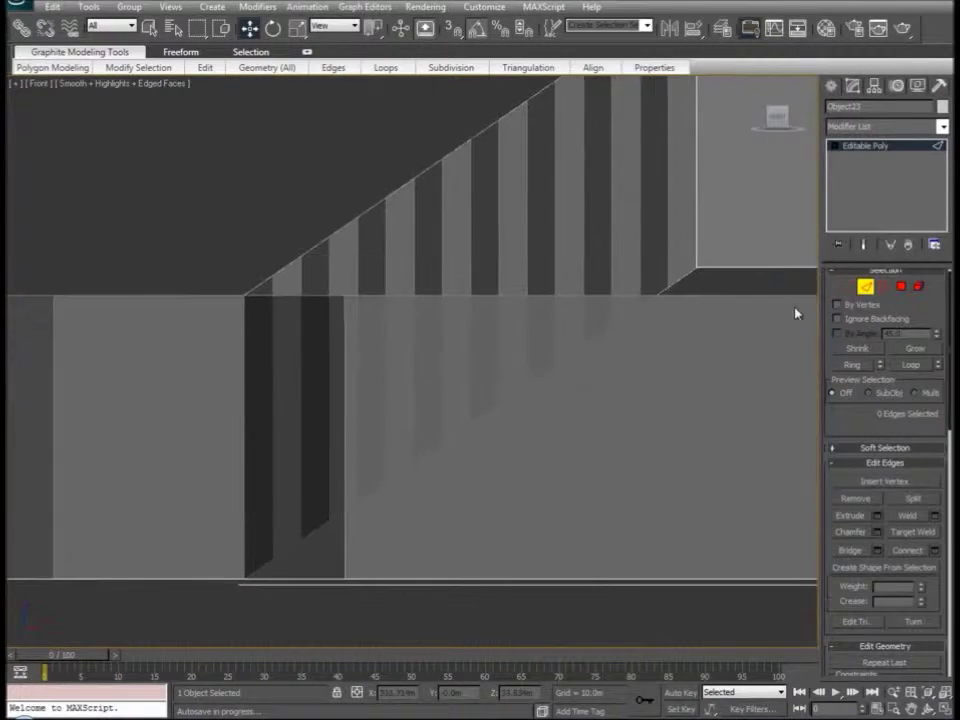
left_click(847, 289)
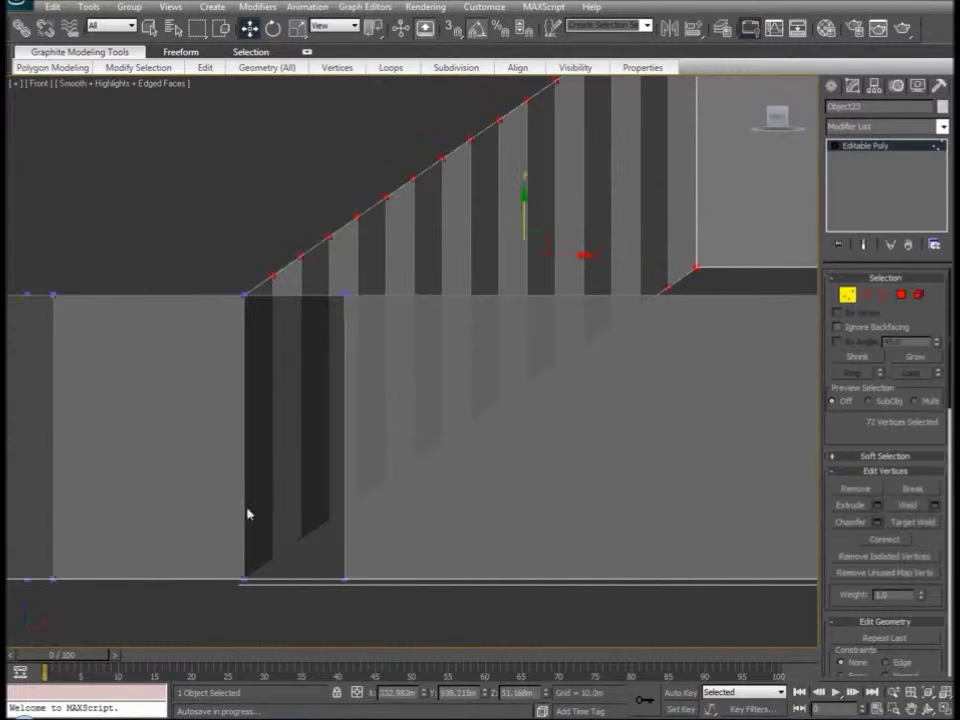
left_click(284, 575)
left_click_drag(268, 562, 346, 538)
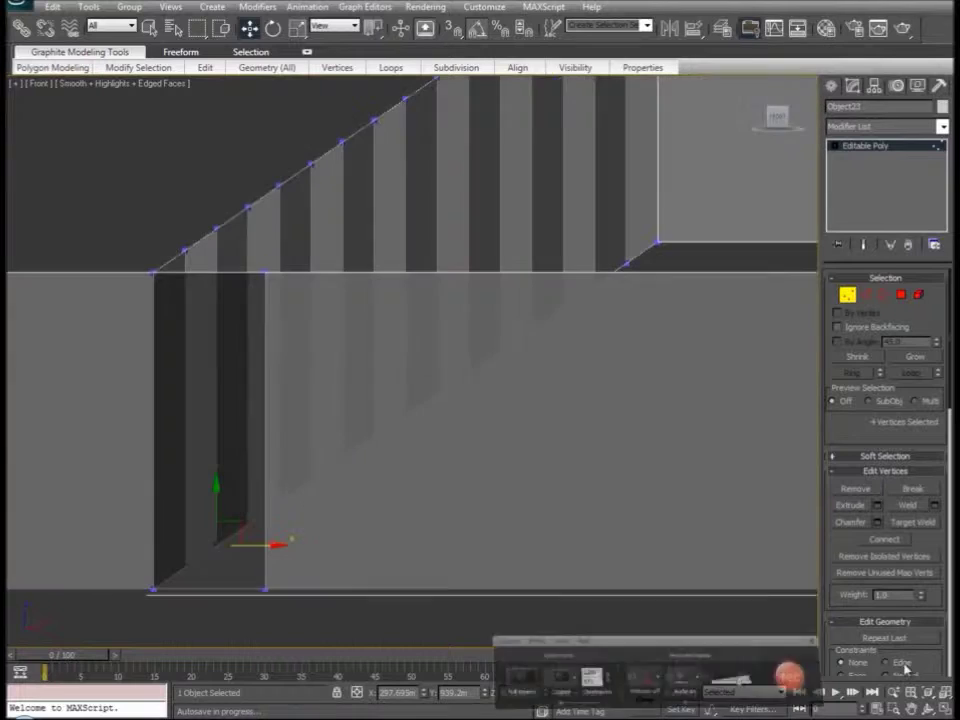
Select the 32 vertices of every other loop along the slope and shift them horizontally to X about 320.04 m, directly above the neighbouring vertices
left_click_drag(176, 227, 200, 462)
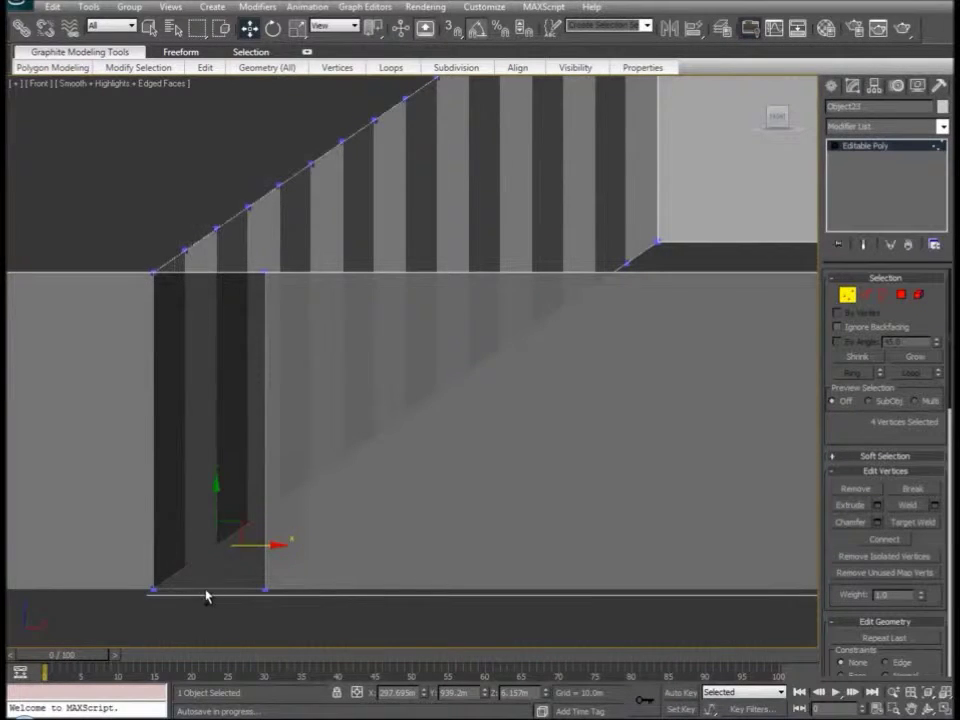
left_click_drag(240, 162, 272, 535)
left_click_drag(302, 139, 339, 526, "ctrl")
left_click_drag(513, 98, 530, 482, "ctrl")
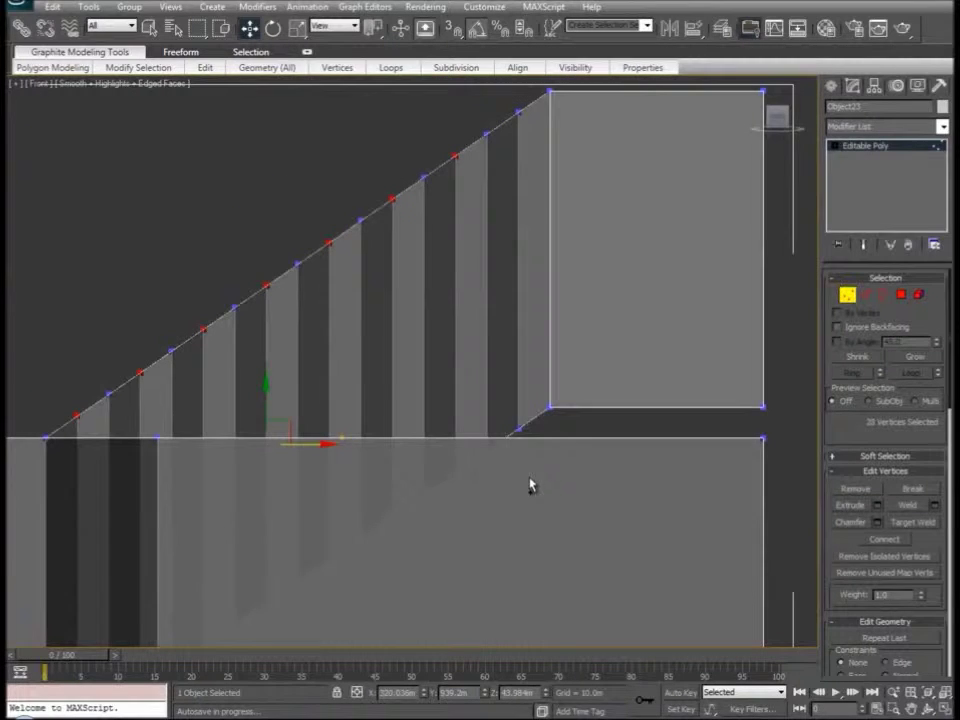
middle_click_drag(491, 474, 587, 419)
scroll(587, 419, "down", 2)
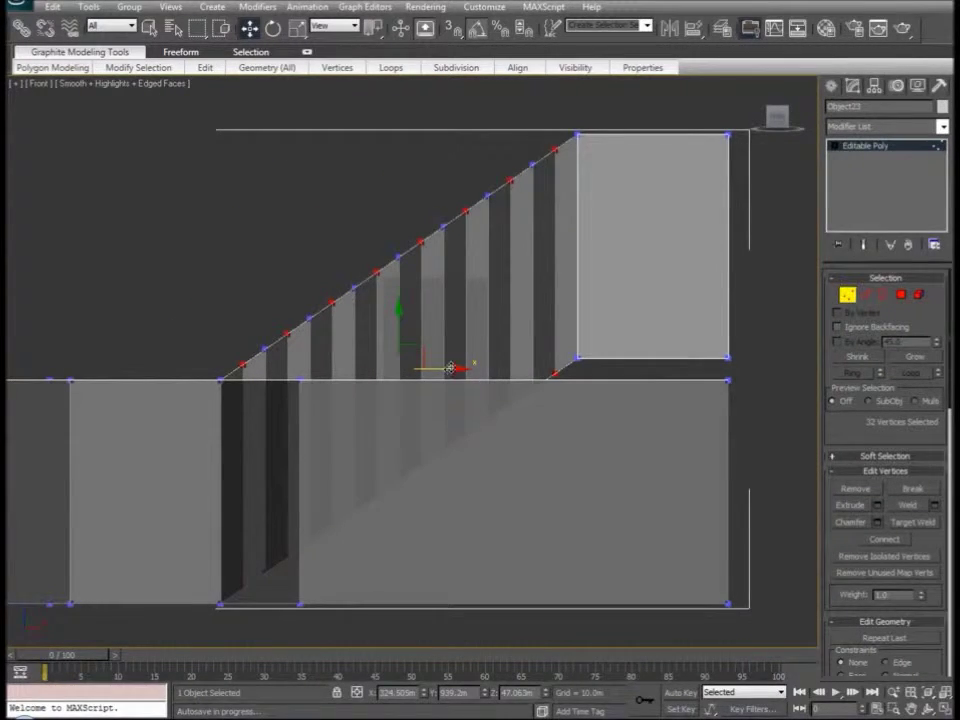
left_click_drag(453, 369, 425, 389)
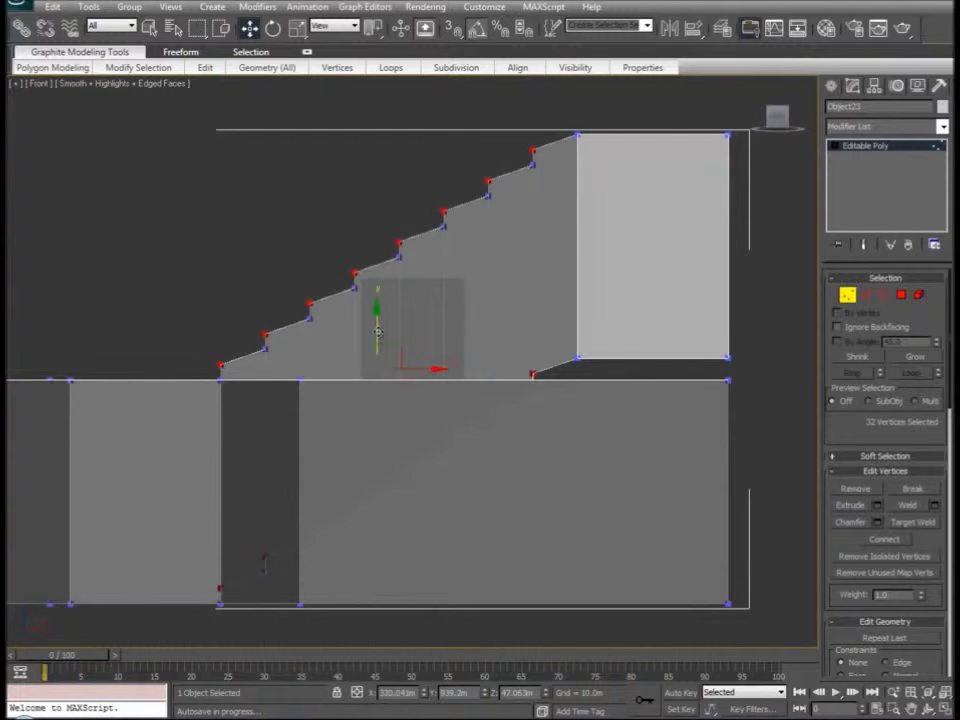
Lower the 32 selected stair vertices vertically to Z about 44.09 m
left_click_drag(377, 331, 377, 345)
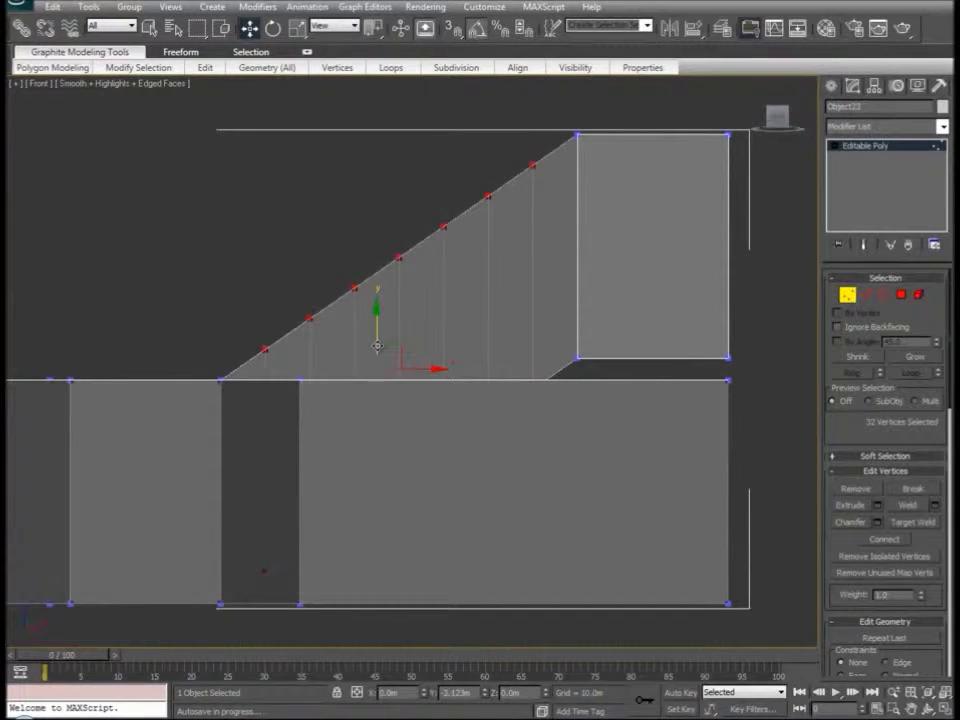
left_click_drag(377, 345, 377, 345)
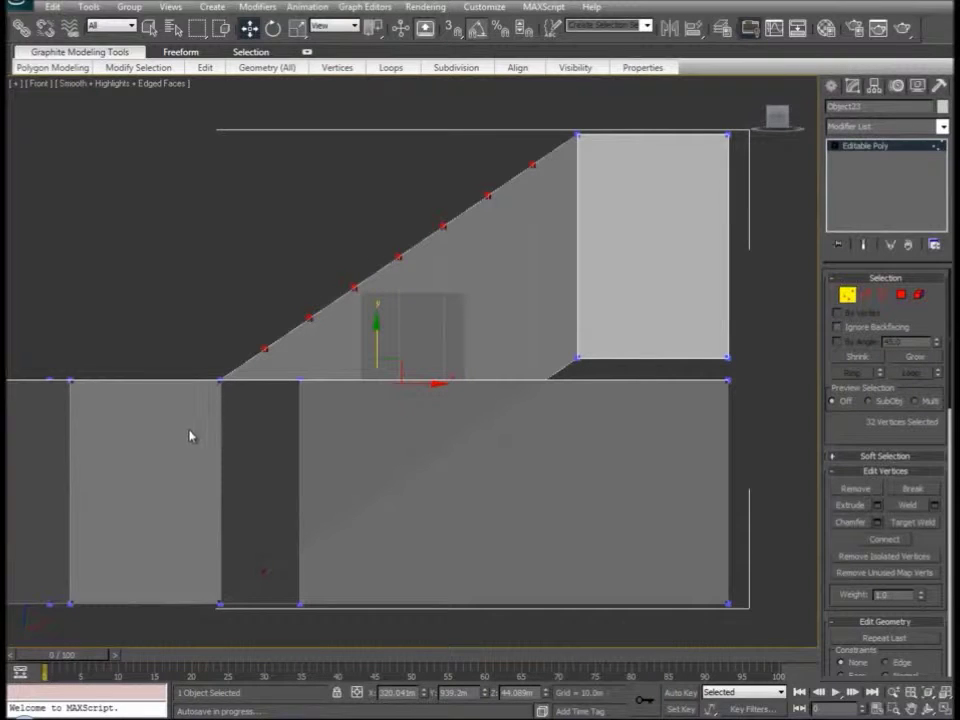
Keep only the 16 lower stair vertices selected, raise them vertically to Z about 27.6 m and shift them slightly horizontally
left_click_drag(162, 464, 465, 205, "alt")
left_click_drag(415, 271, 541, 162, "alt")
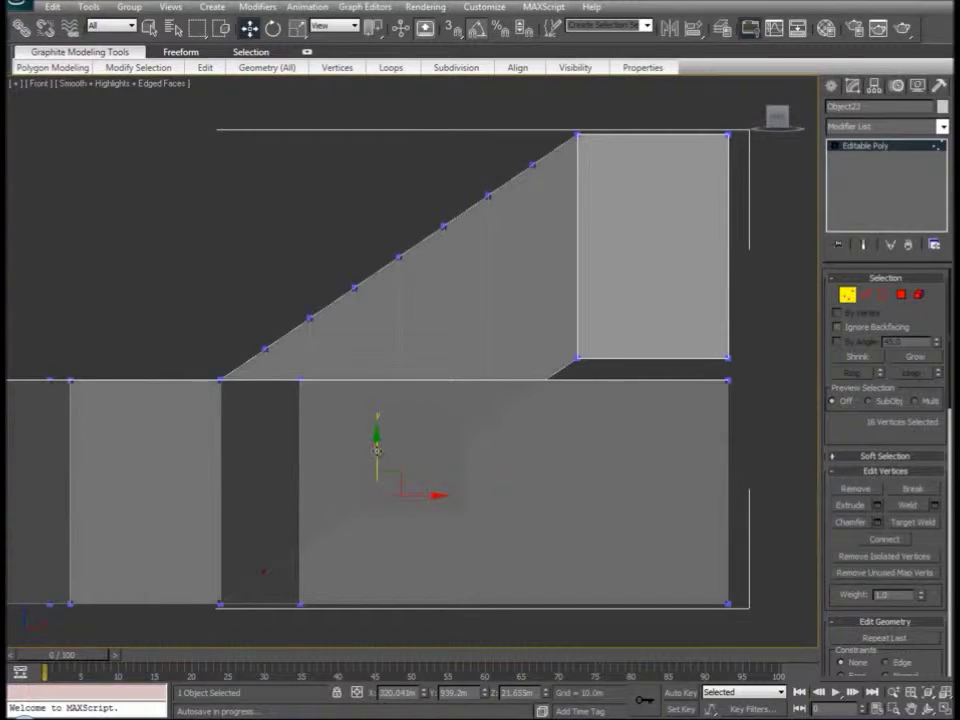
left_click_drag(377, 451, 382, 421)
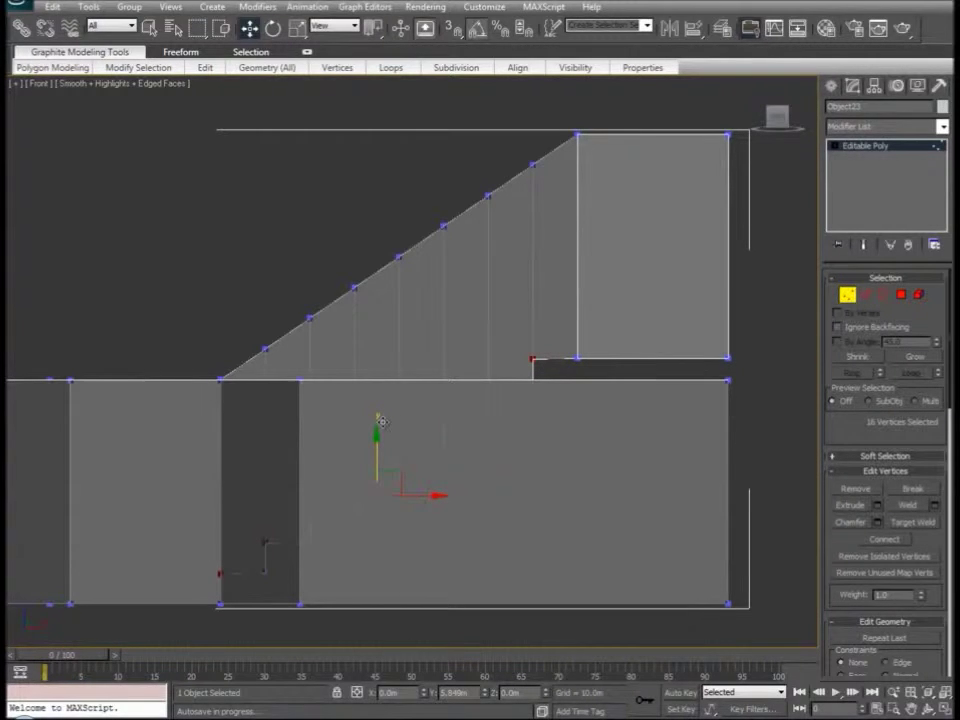
left_click_drag(381, 421, 382, 394)
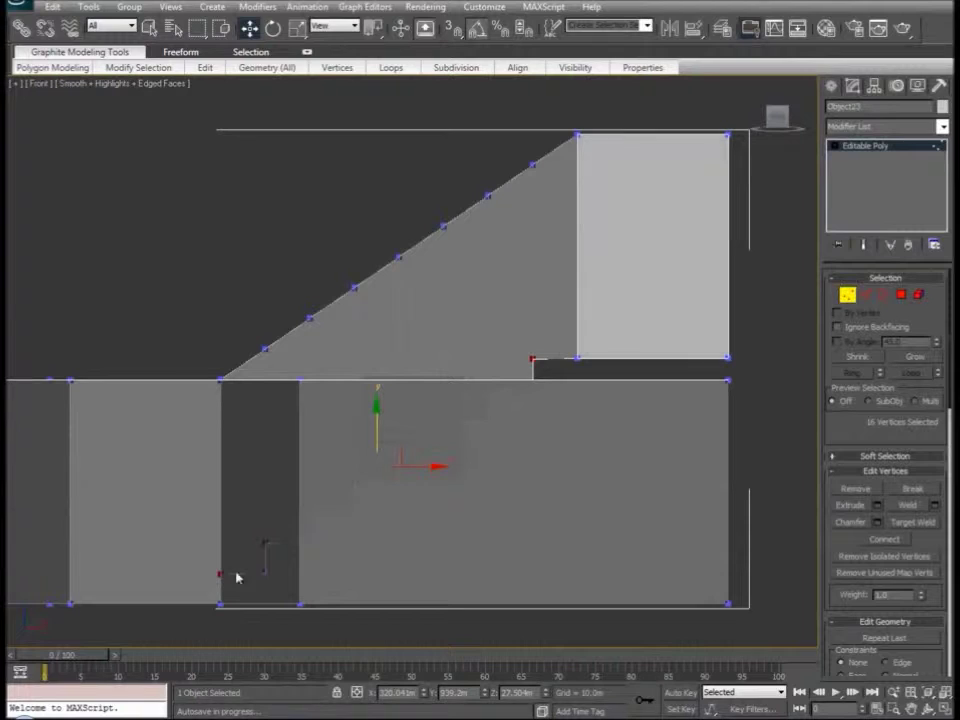
scroll(328, 524, "up", 1)
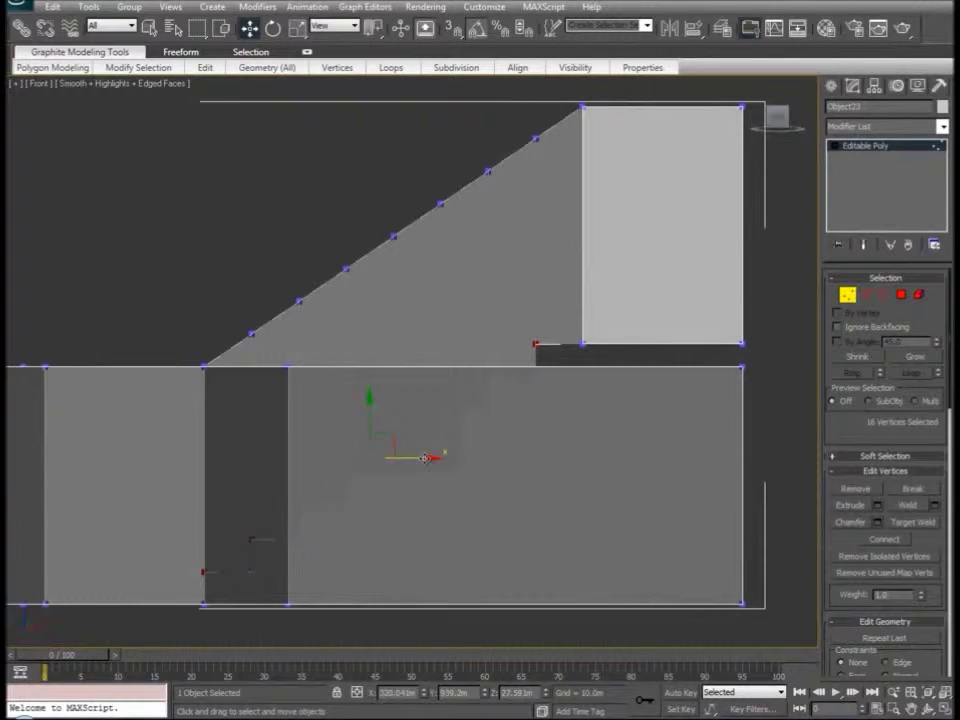
left_click_drag(425, 457, 438, 458)
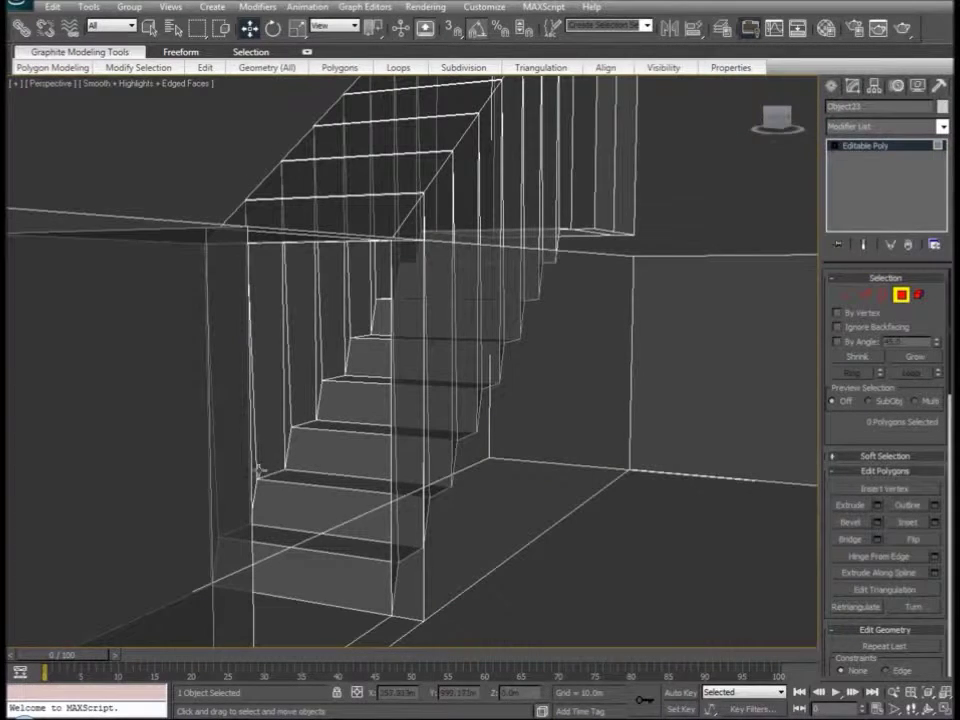
Select nine narrow sliver polygons along the stair's side walls and delete them
left_click(246, 478)
left_click(216, 508, "ctrl")
left_click(268, 452)
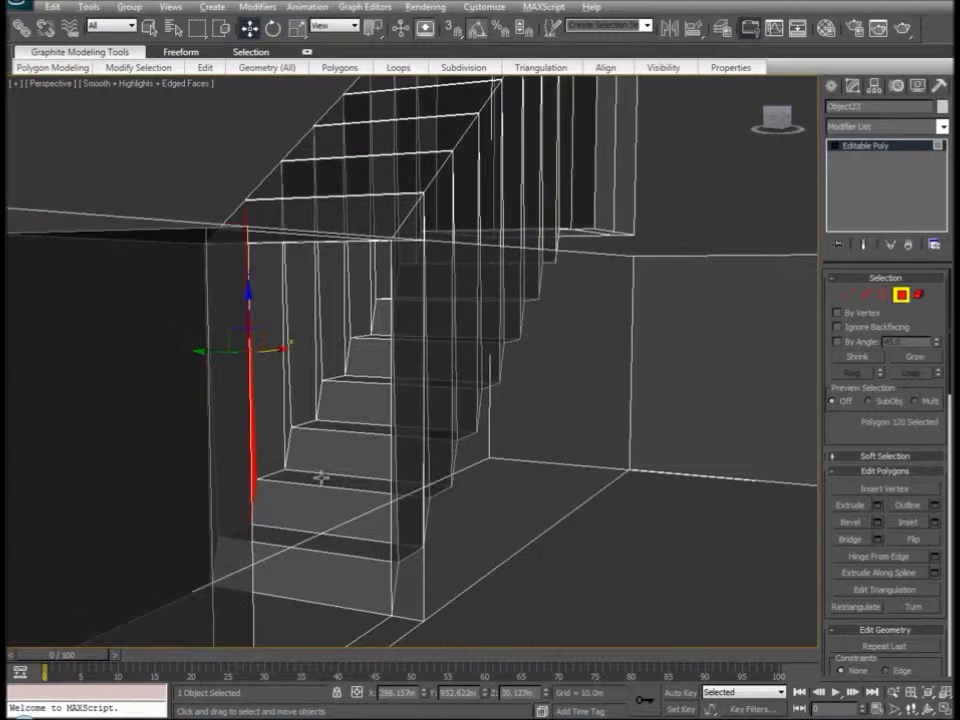
middle_click_drag(317, 476, 287, 497, "alt")
left_click(197, 524, "ctrl")
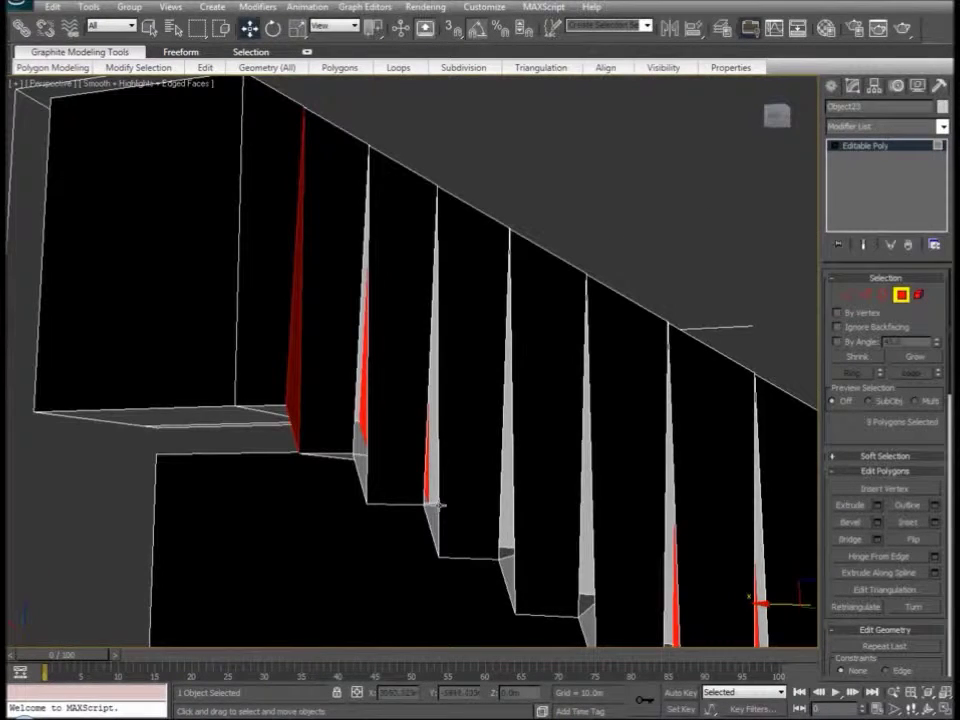
key("Delete")
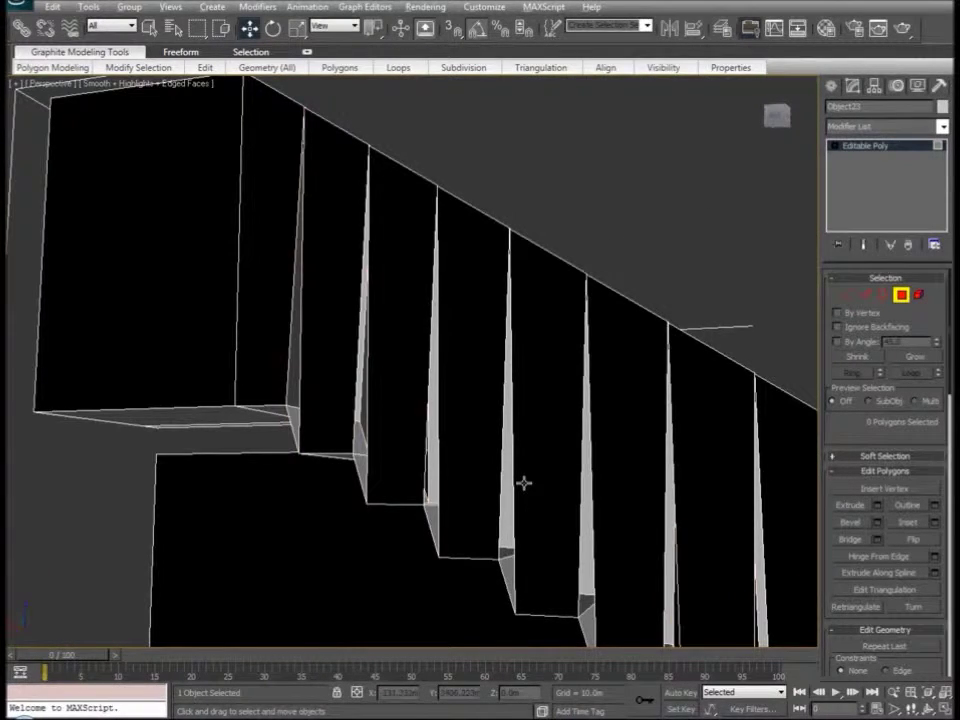
Insert vertices into the vertical wall edges beside the steps, level with the front corners of the treads
middle_click_drag(524, 483, 300, 520, "alt")
key("2")
left_click(269, 540)
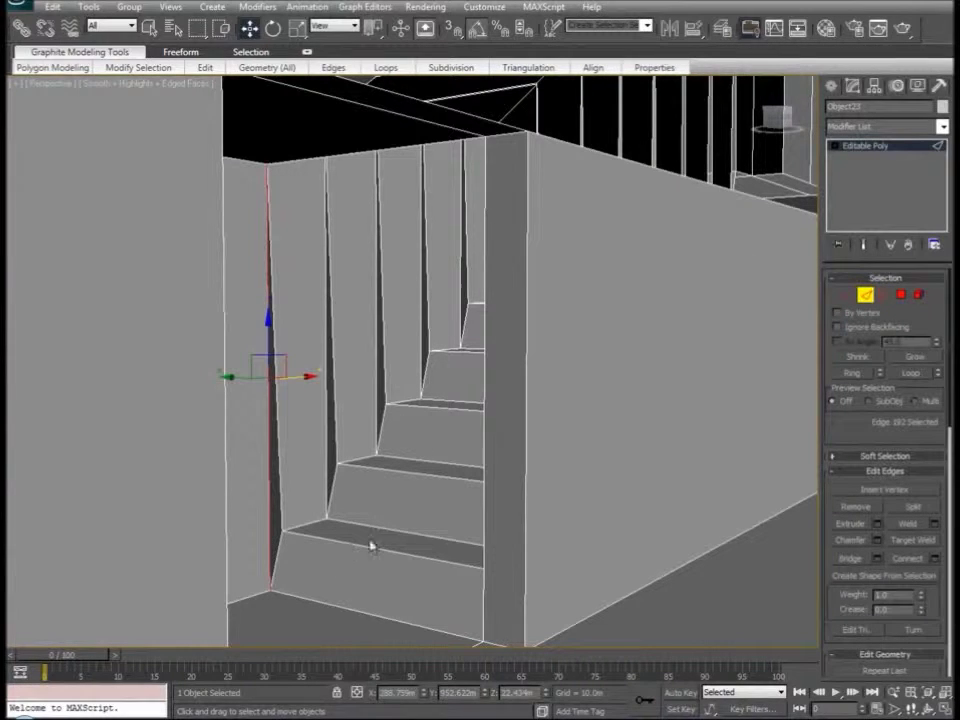
left_click(884, 490)
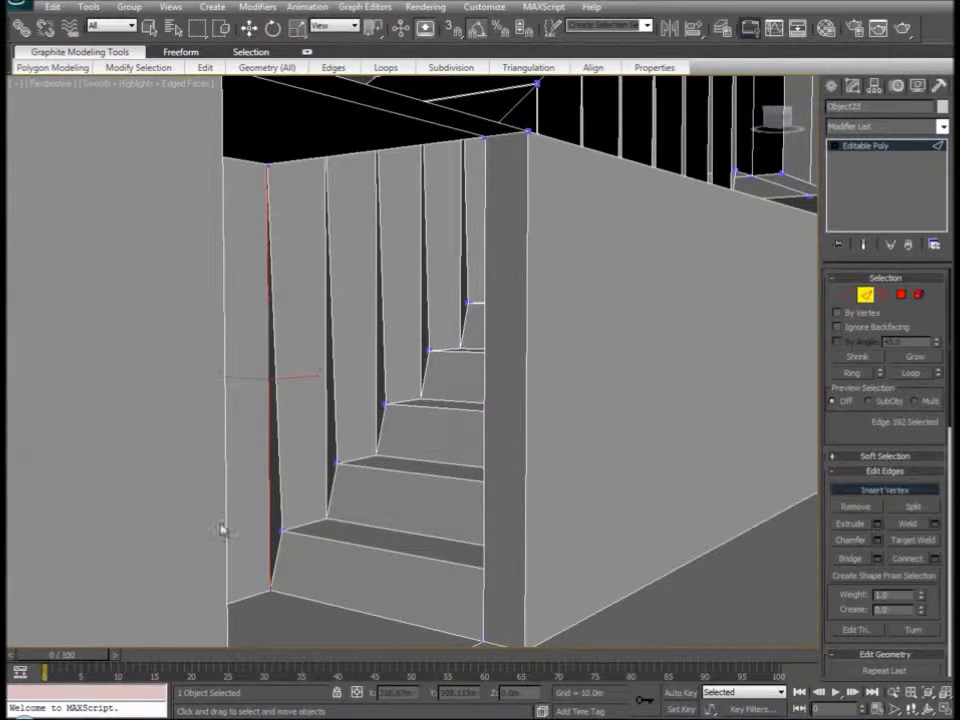
left_click(270, 536)
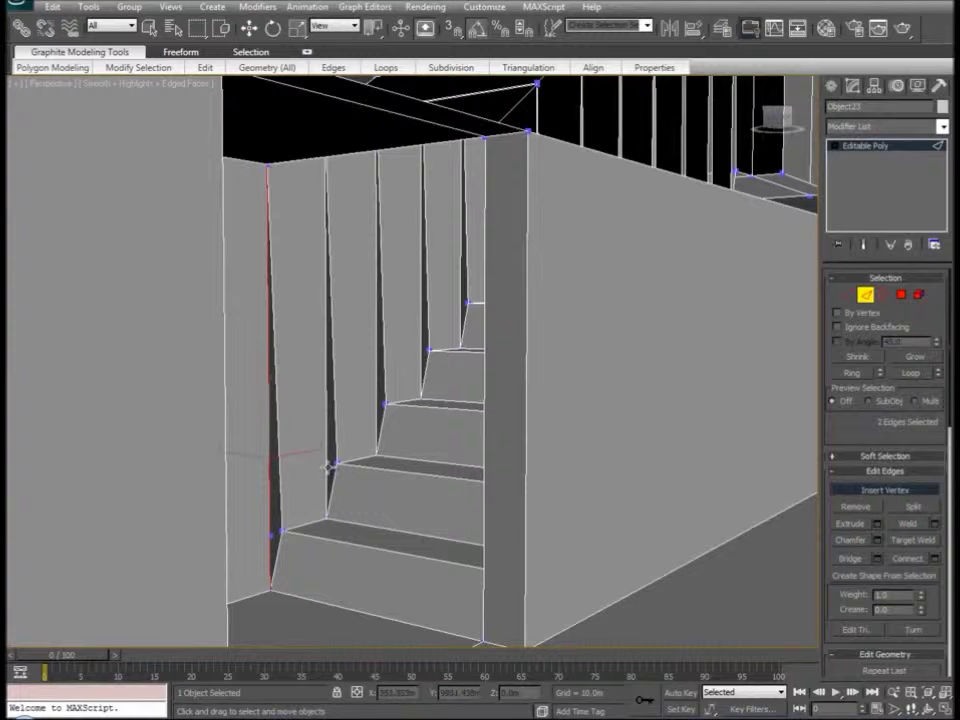
left_click(377, 407)
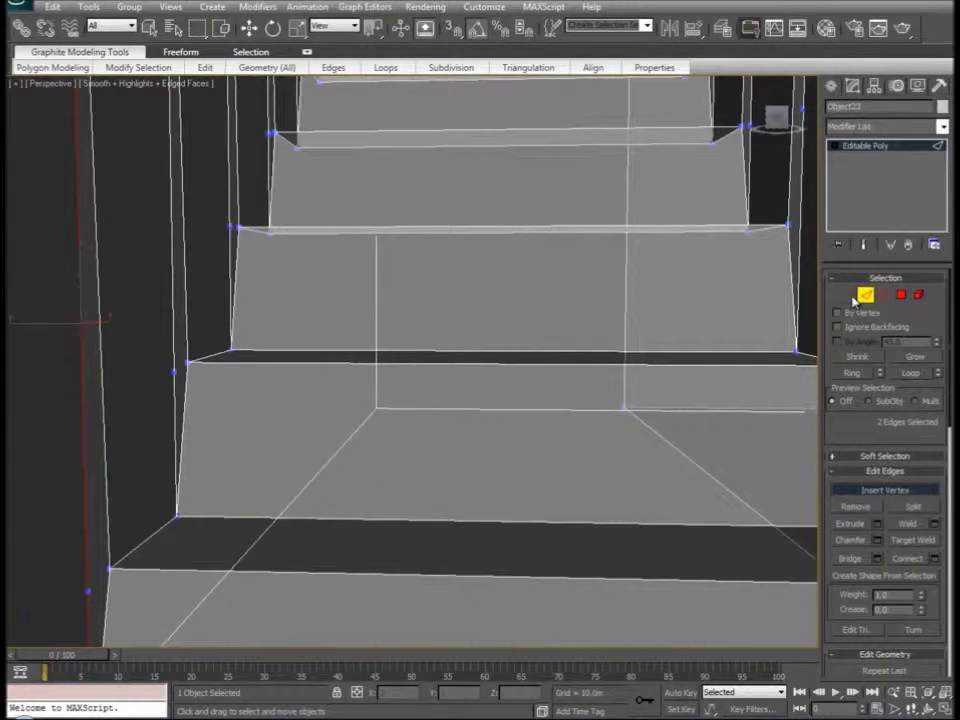
In the front view, reduce the selection to 20 tread corner vertices and shift them horizontally until they line up with the vertical wall edges
scroll(636, 519, "down", 6)
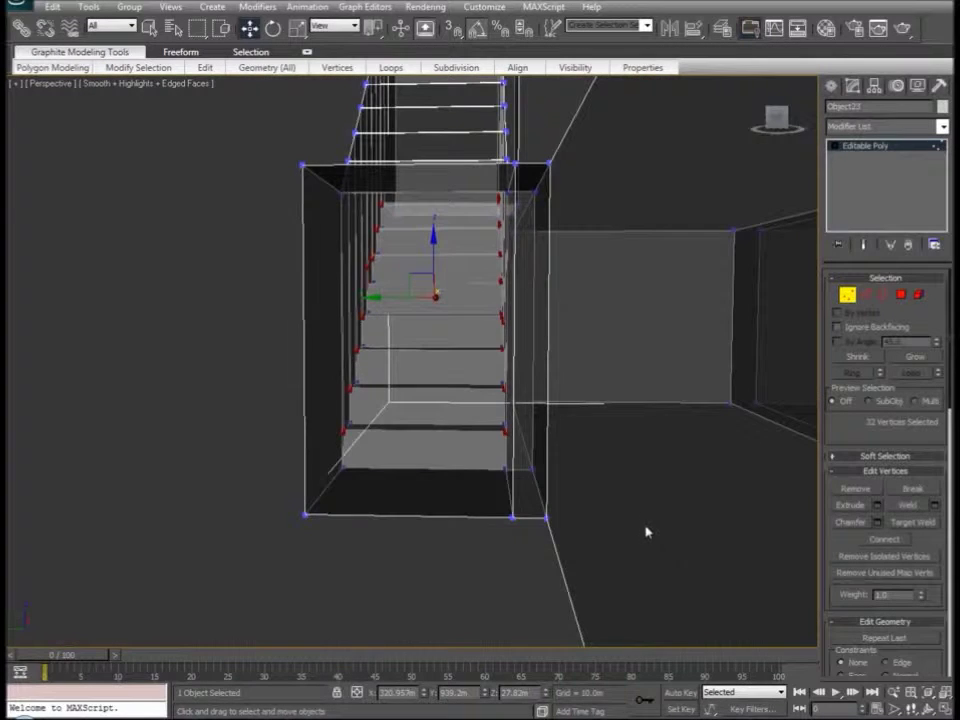
key("f")
middle_click_drag(632, 452, 742, 357)
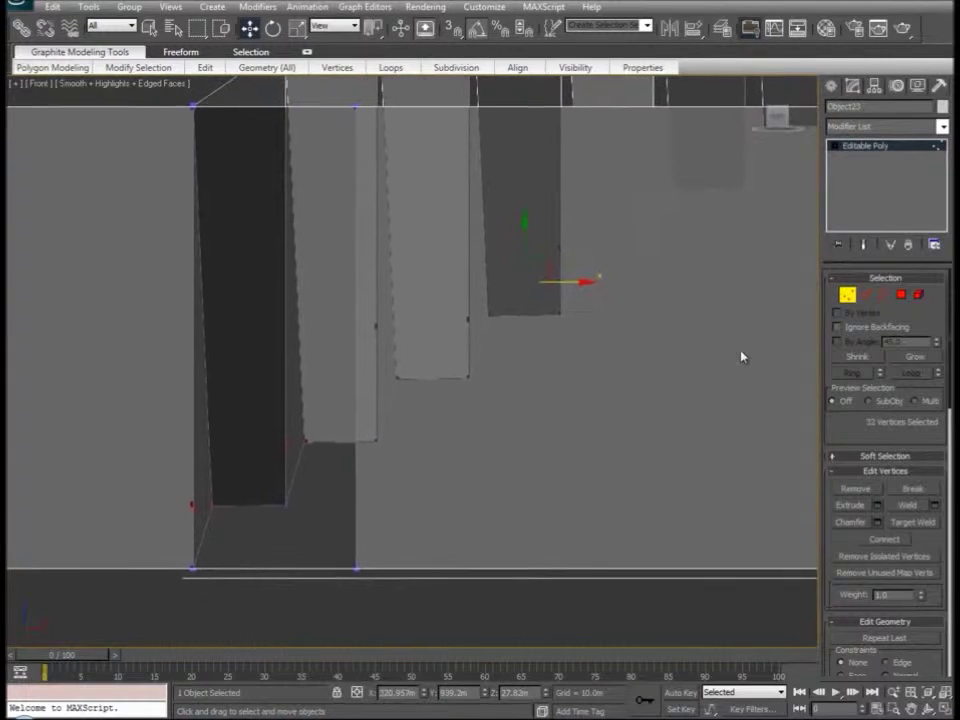
left_click_drag(249, 414, 291, 479)
left_click_drag(342, 356, 385, 389, "alt")
left_click_drag(460, 289, 473, 331, "alt")
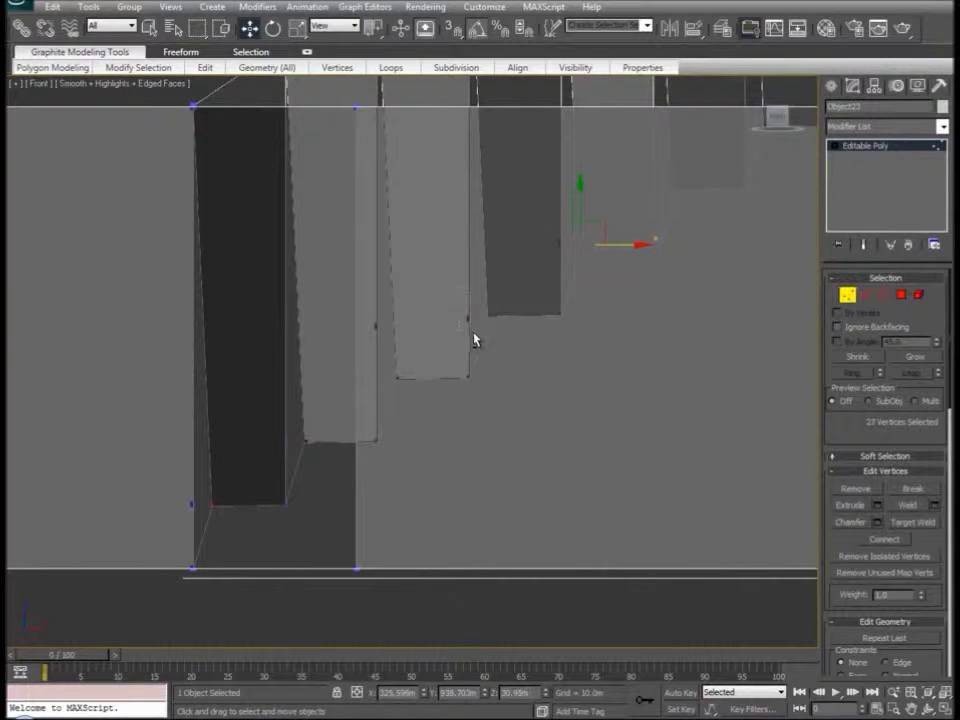
middle_click_drag(574, 291, 399, 461)
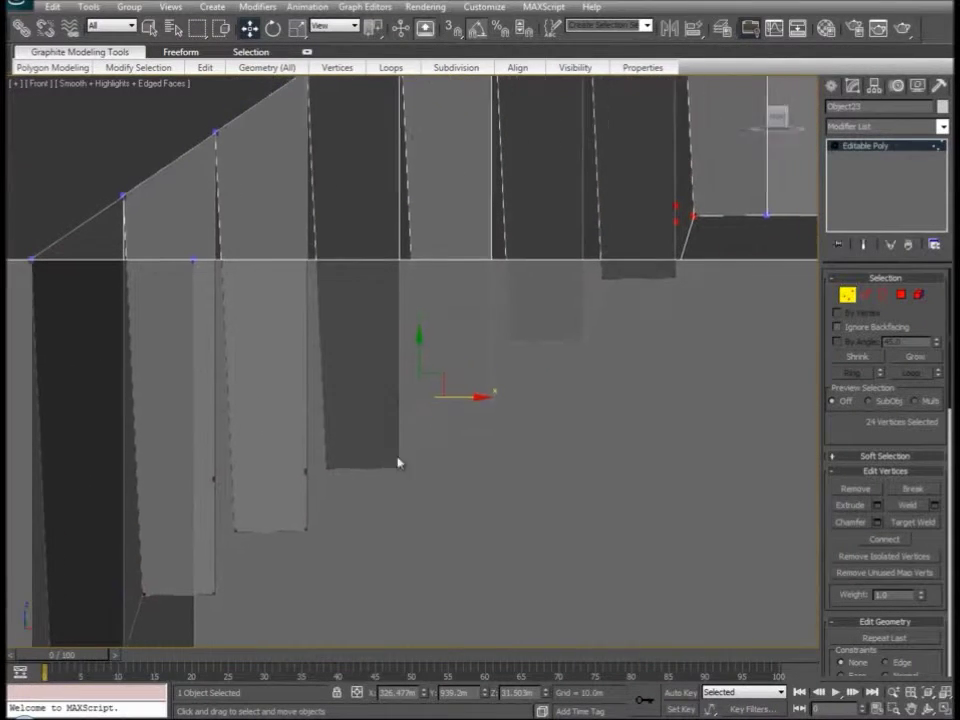
left_click_drag(500, 361, 503, 366, "alt")
left_click_drag(559, 254, 590, 315, "alt")
left_click_drag(650, 189, 686, 274, "alt")
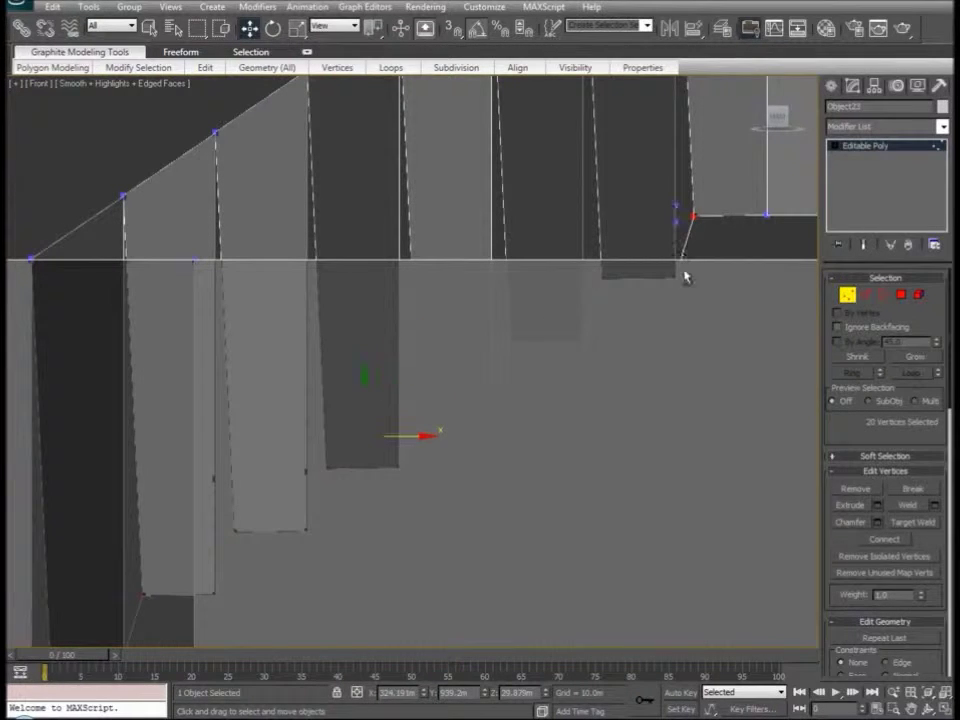
left_click_drag(420, 437, 402, 452)
Lower the stray vertex at the landing's front edge, and flatten the landing's 10 floor vertices to one height with Scale
left_click(675, 213)
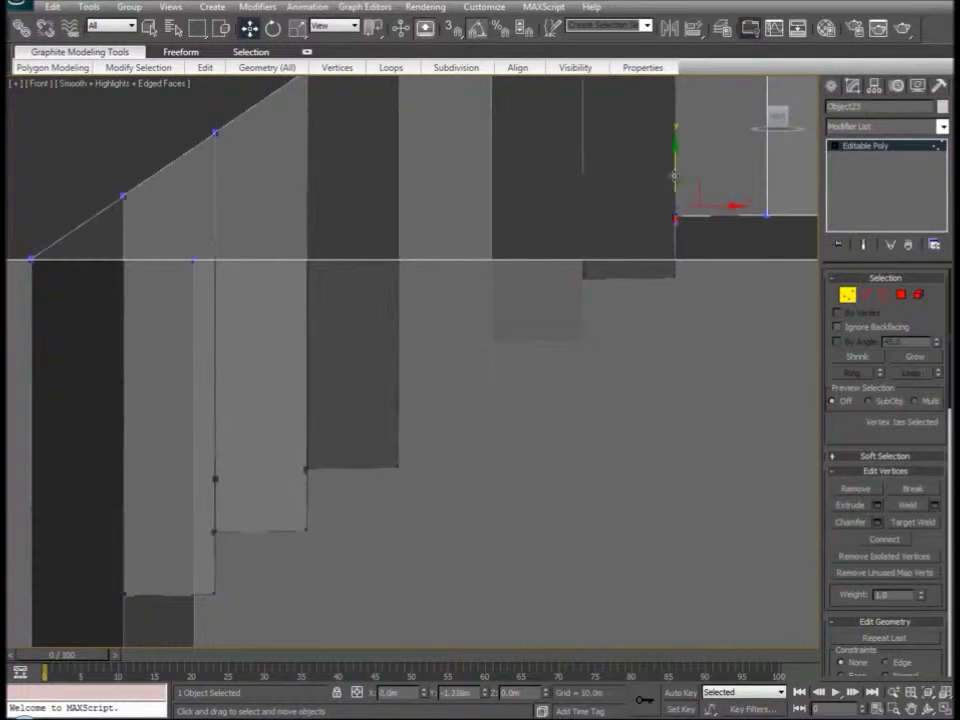
left_click_drag(676, 173, 676, 172)
left_click(688, 264)
middle_click_drag(688, 266, 288, 327)
left_click_drag(710, 262, 195, 308)
right_click(454, 214)
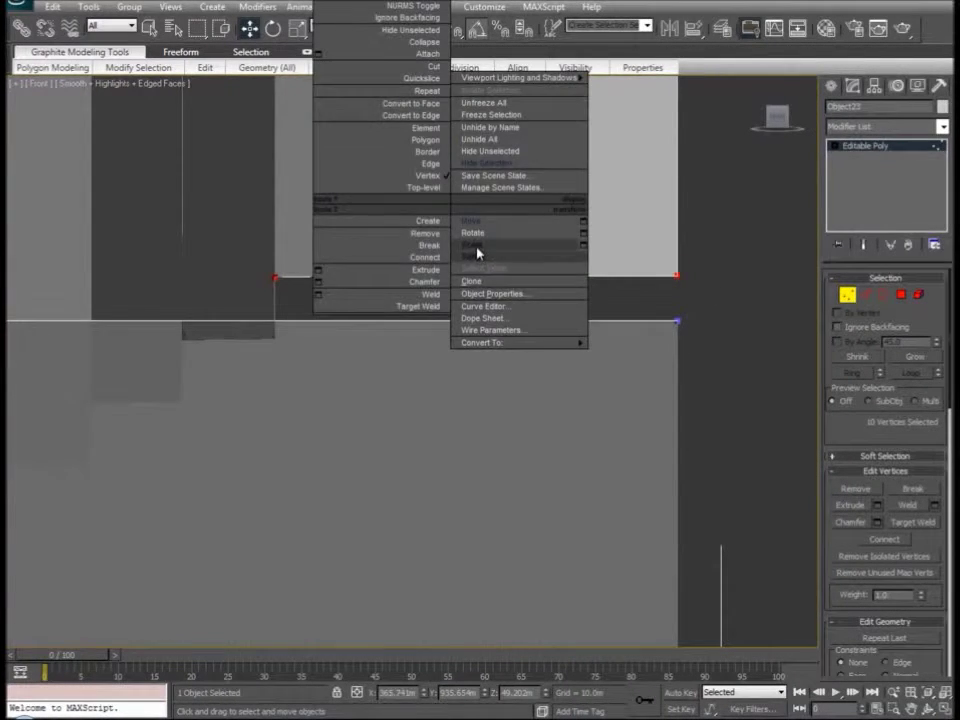
left_click(476, 251)
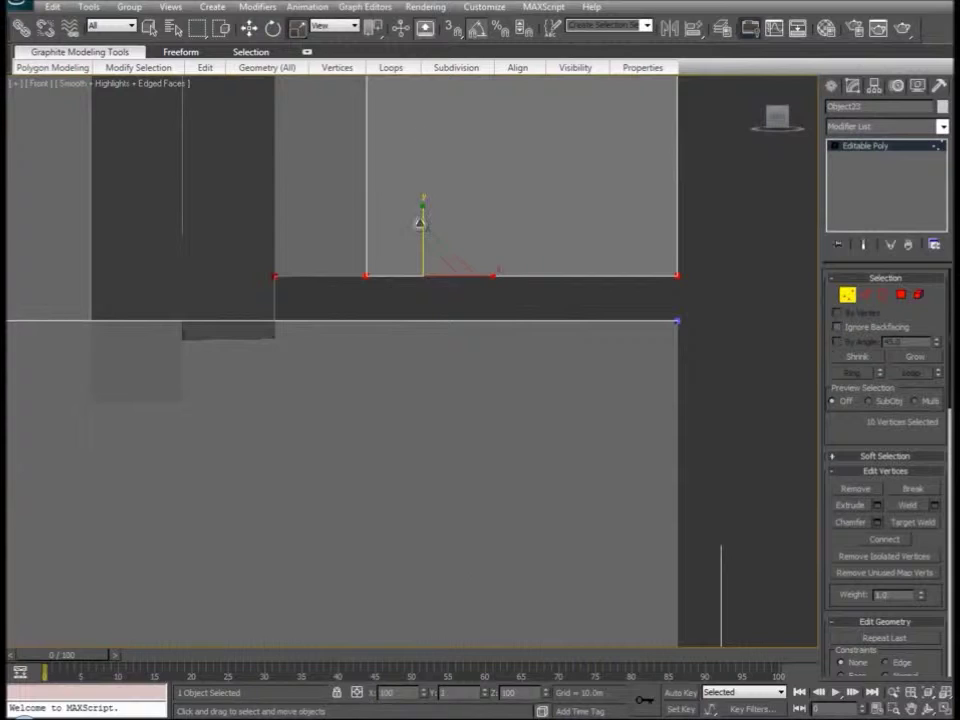
Scale the six vertices of each of the four treads below the landing vertically so that each tread lies flat
middle_click_drag(361, 307, 704, 217)
left_click_drag(671, 221, 510, 262)
left_click_drag(555, 189, 380, 566)
left_click_drag(541, 301, 399, 333)
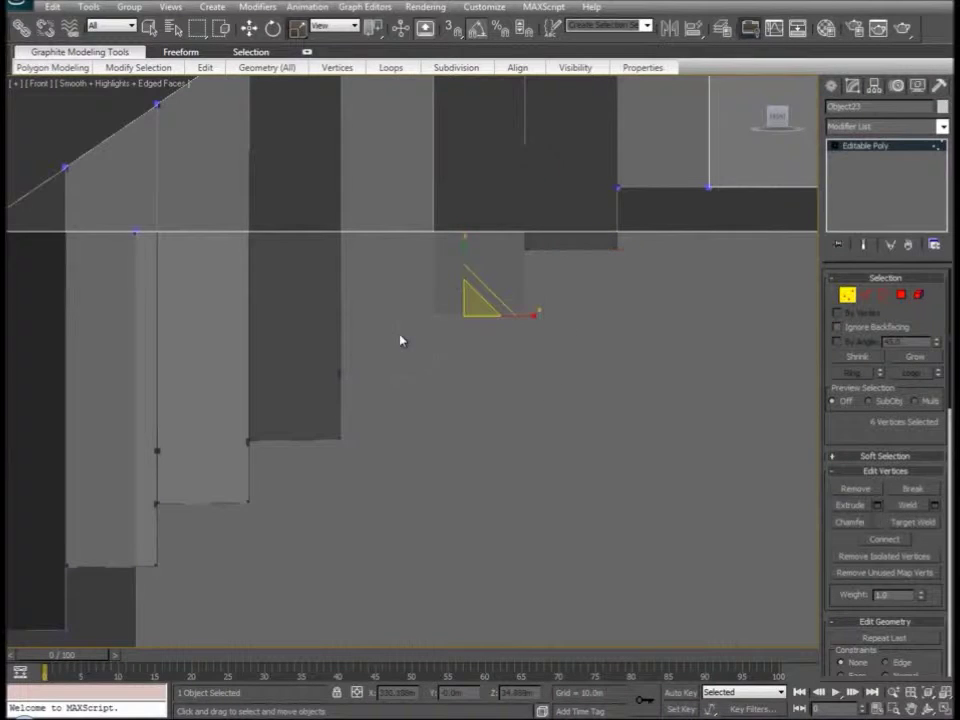
left_click_drag(461, 257, 449, 163)
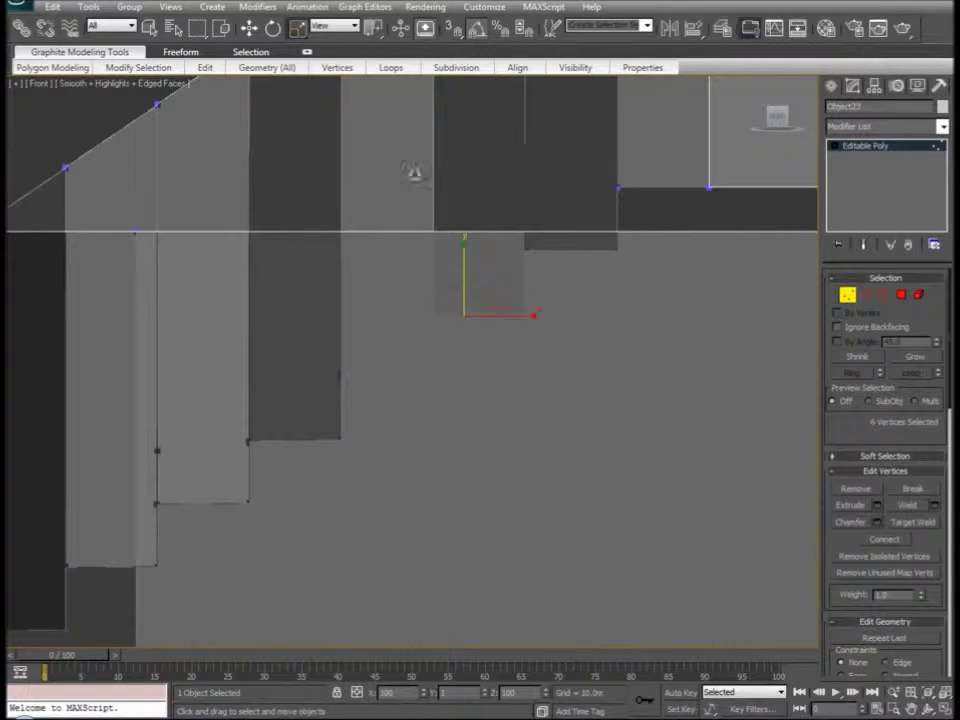
key("F8")
left_click_drag(326, 393, 324, 396)
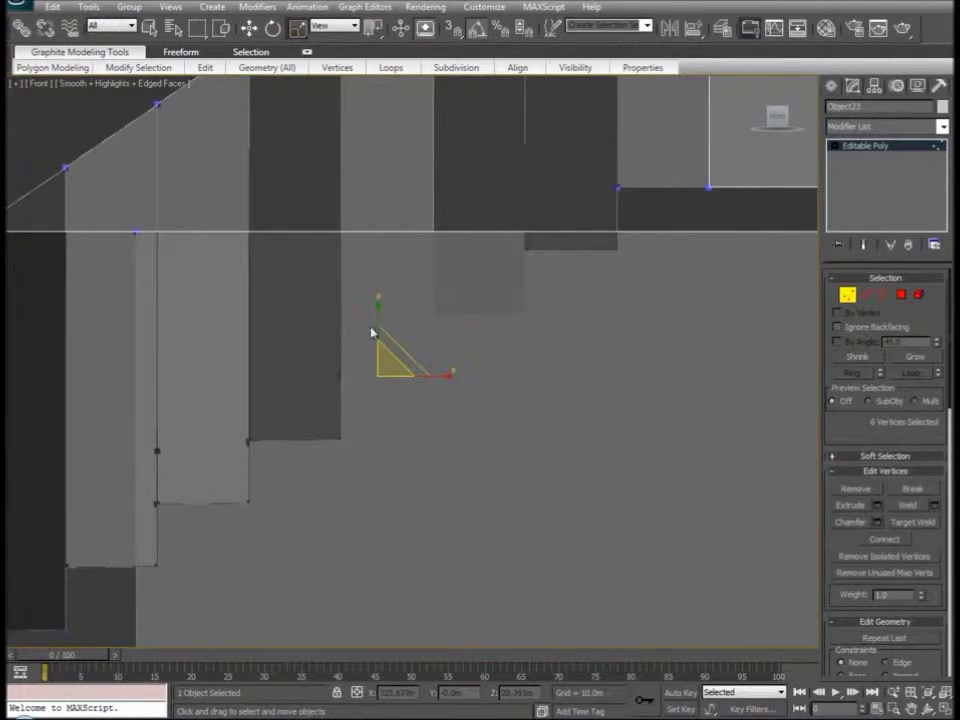
left_click_drag(379, 304, 576, 608)
middle_click_drag(225, 499, 502, 335)
left_click_drag(382, 386, 362, 394)
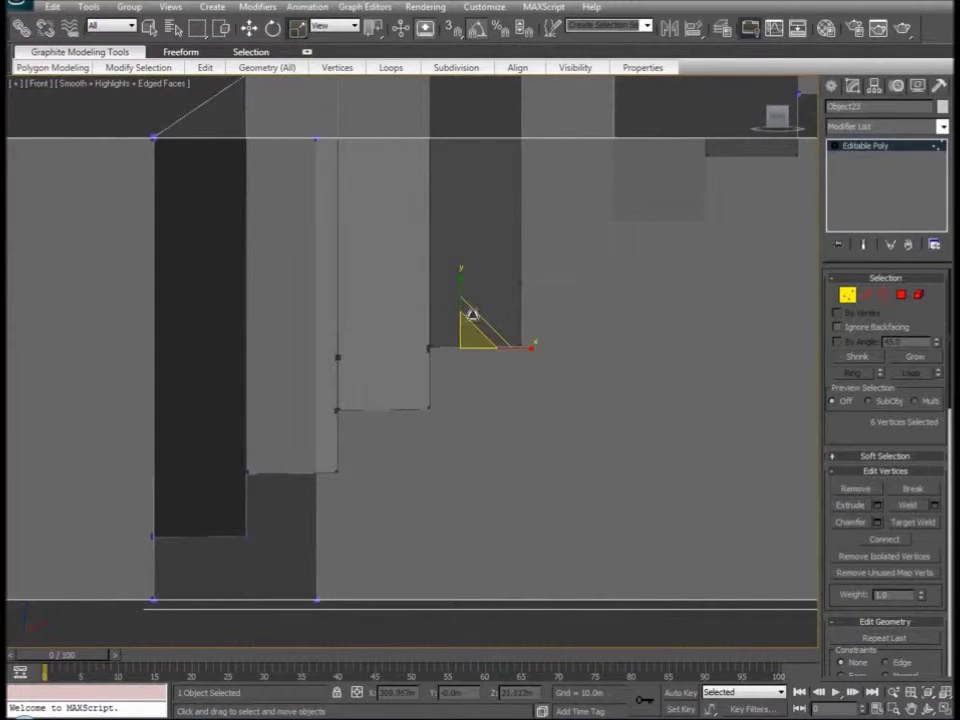
left_click_drag(461, 280, 648, 580)
left_click_drag(640, 640, 426, 26)
Move the stray vertex on the riser line above the third-lowest tread vertically down to that tread's corner
left_click(339, 357)
right_click(345, 318)
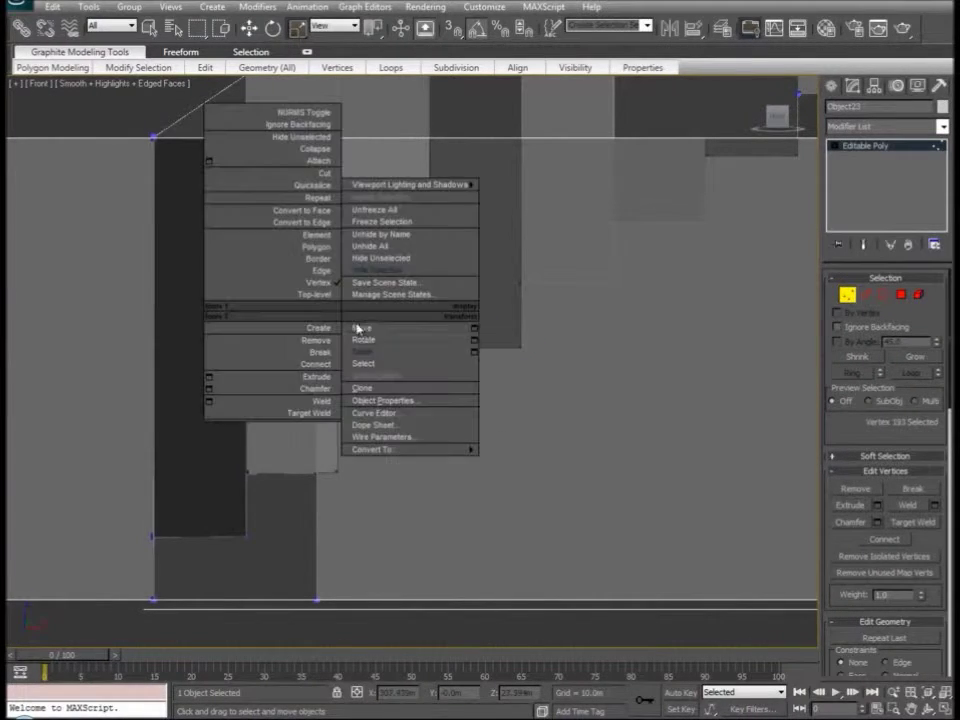
left_click(357, 328)
left_click_drag(338, 308, 332, 361)
Flatten the third-lowest and second-lowest treads by vertically scaling the six vertices of each
left_click_drag(451, 389, 311, 421)
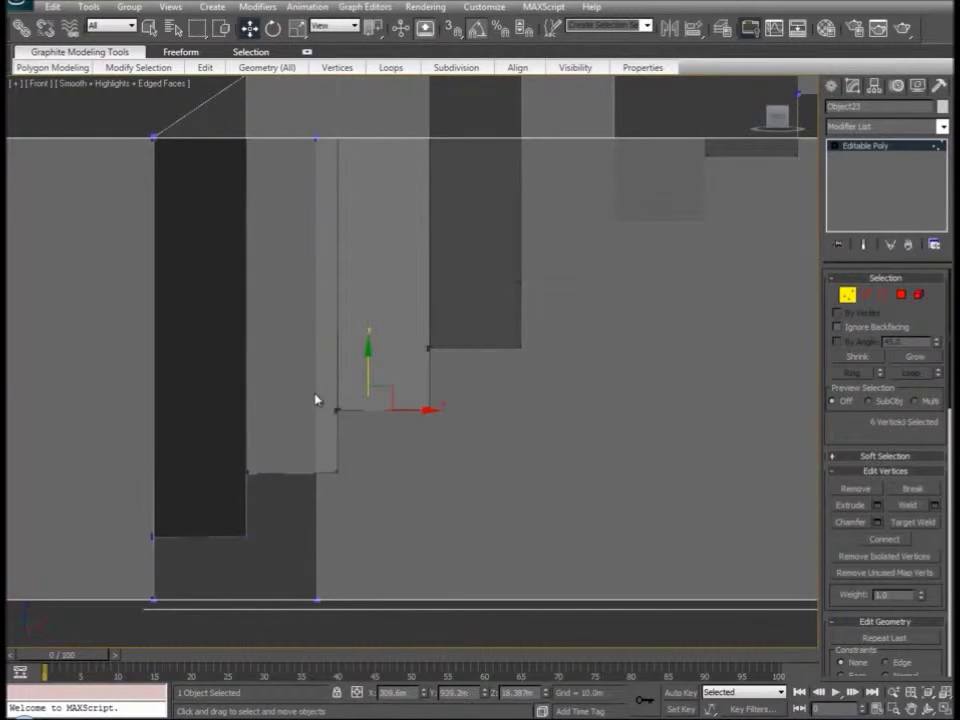
right_click(348, 349)
left_click(366, 380)
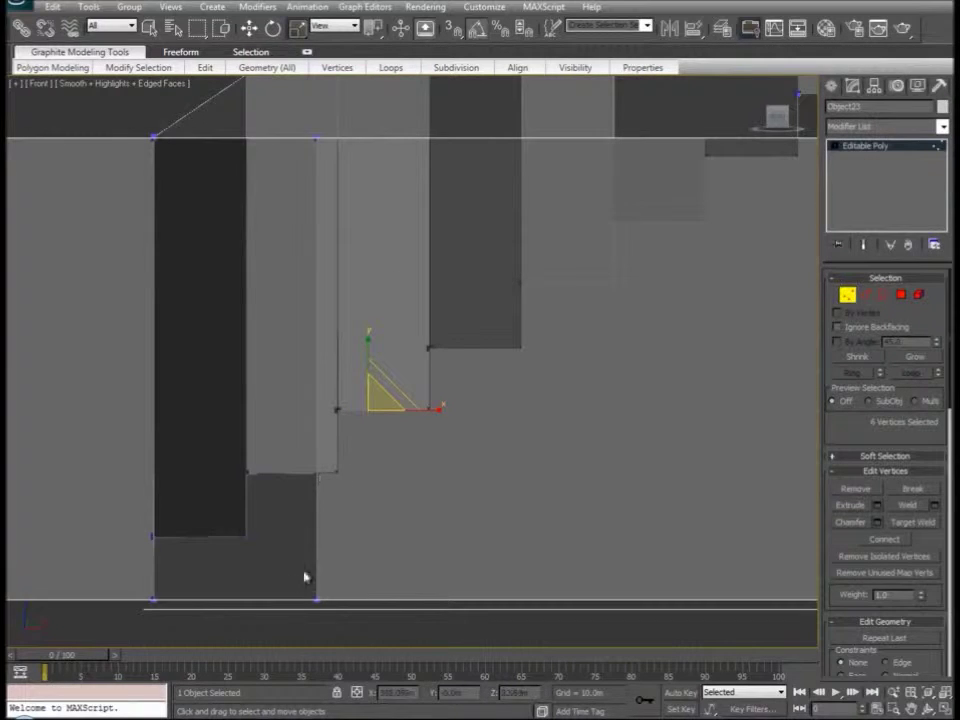
left_click_drag(359, 451, 226, 484)
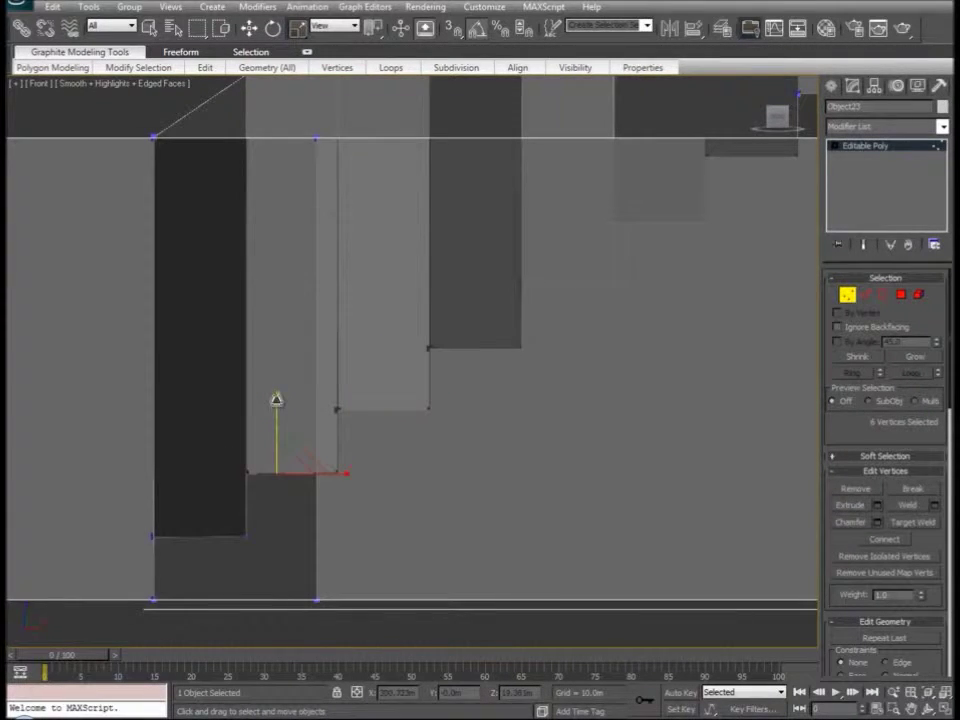
left_click_drag(276, 400, 567, 712)
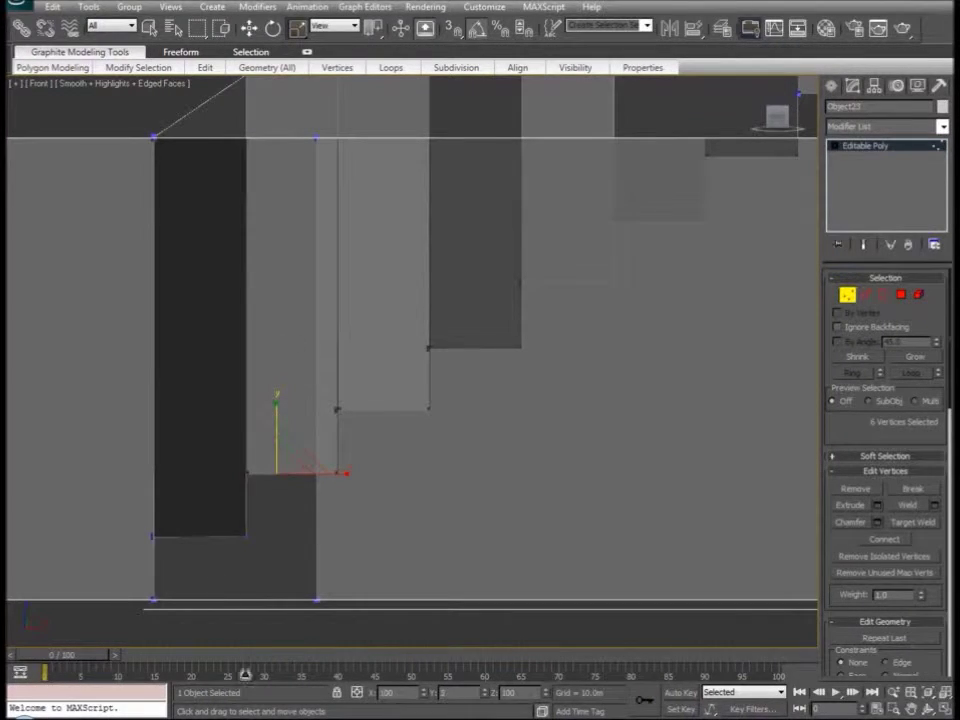
In the perspective view, reselect the 46 tread and riser vertices along the whole flight of stairs
key("p")
key("z")
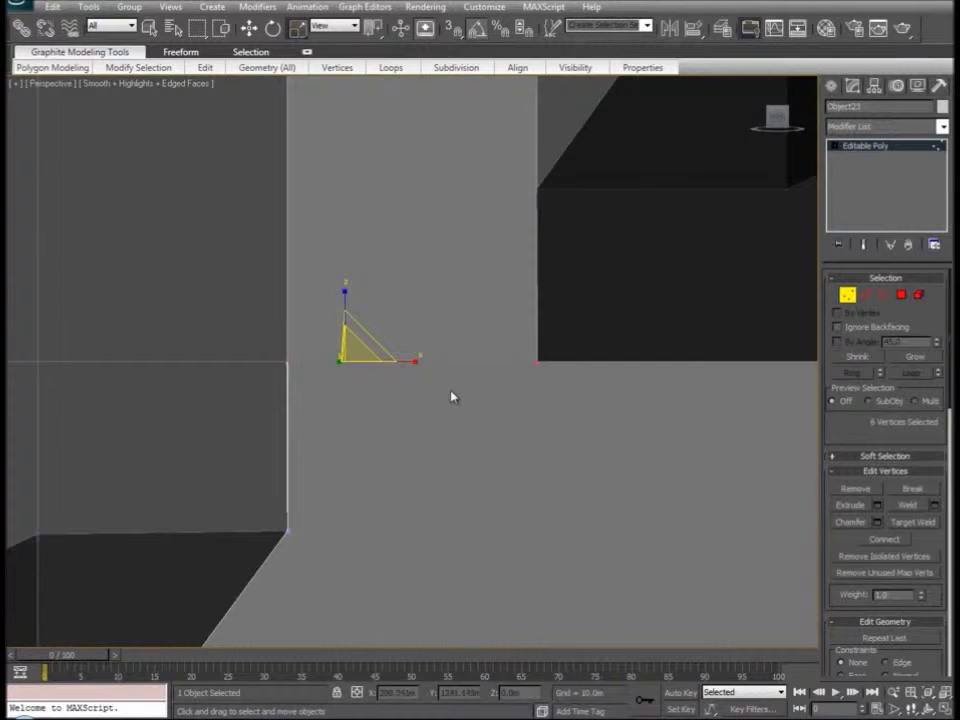
middle_click_drag(451, 397, 463, 447, "alt")
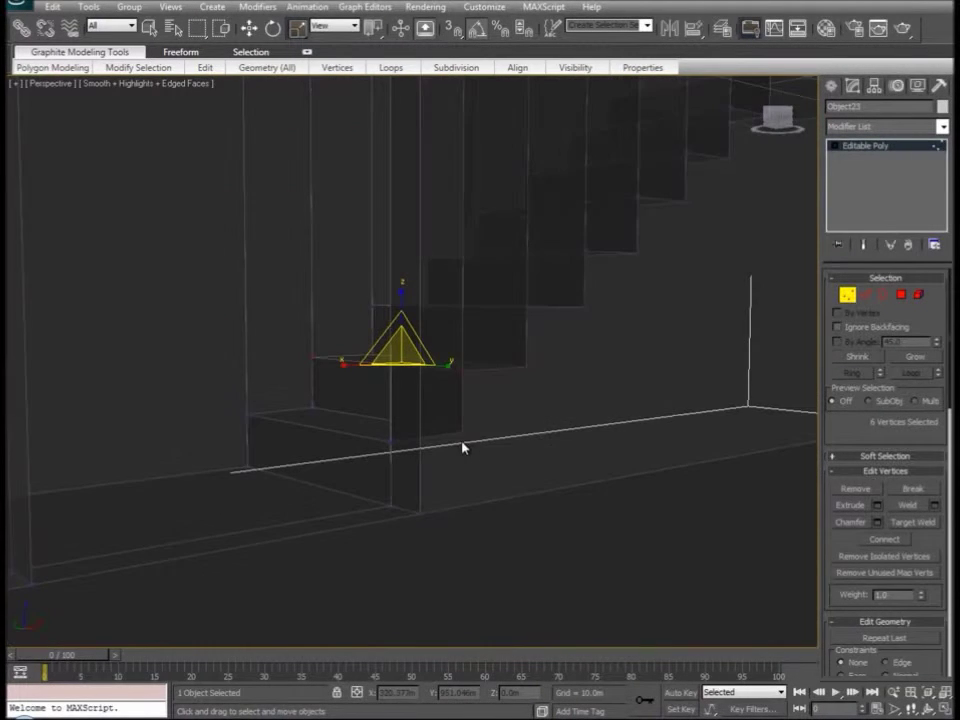
scroll(461, 448, "up", 2)
scroll(455, 454, "down", 2)
middle_click_drag(478, 463, 490, 463, "alt")
left_click(848, 297)
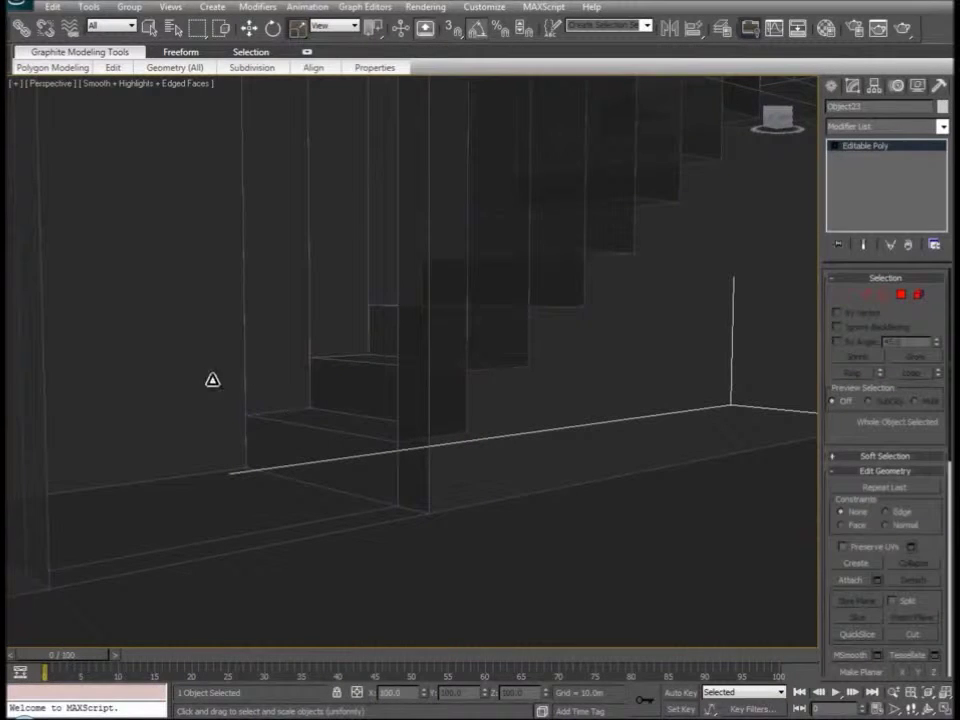
left_click(848, 294)
left_click_drag(226, 391, 476, 454)
left_click_drag(327, 284, 560, 391, "ctrl")
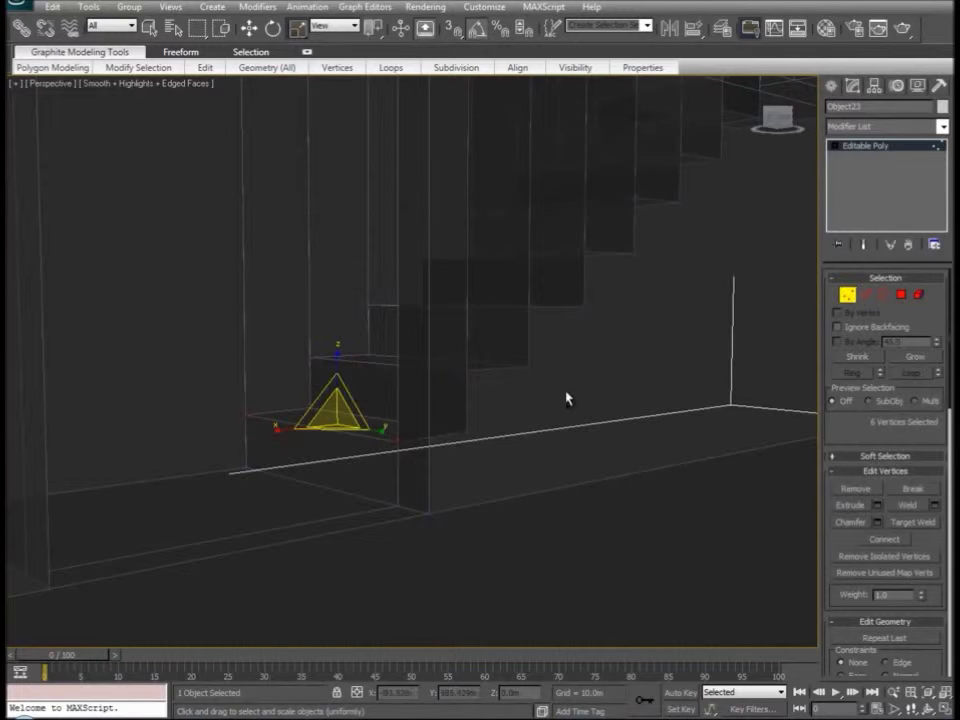
middle_click_drag(663, 172, 531, 302)
left_click_drag(262, 325, 548, 458, "ctrl")
Add the vertices along the sloping ceiling above the stairs to the selection, giving 80 selected vertices
key("w")
scroll(555, 425, "down", 3)
middle_click_drag(521, 416, 433, 207, "alt")
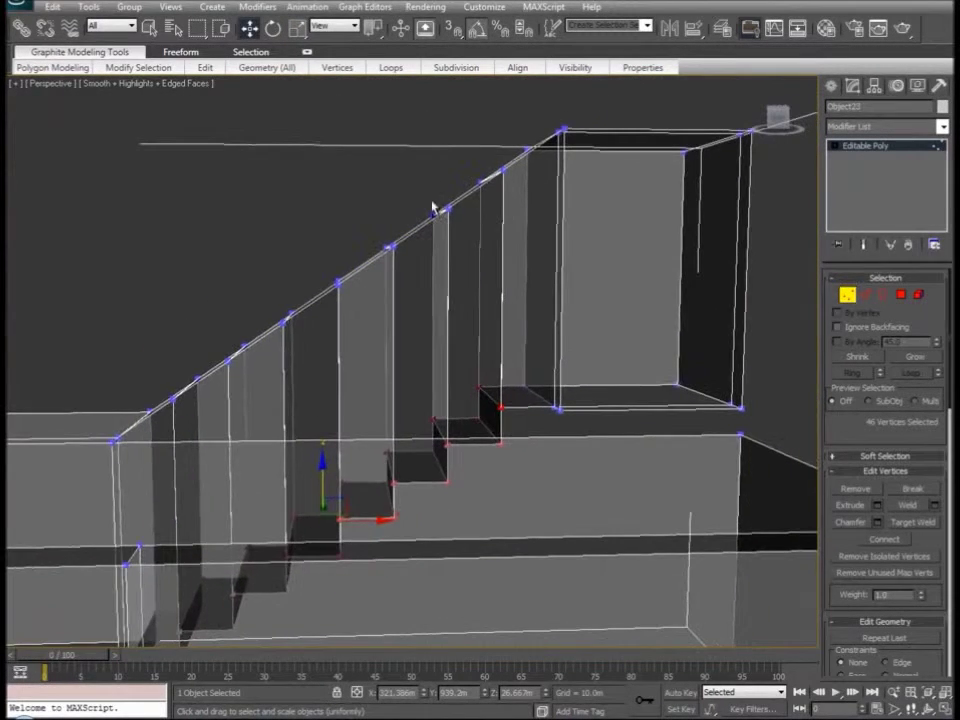
left_click_drag(86, 179, 487, 322, "ctrl")
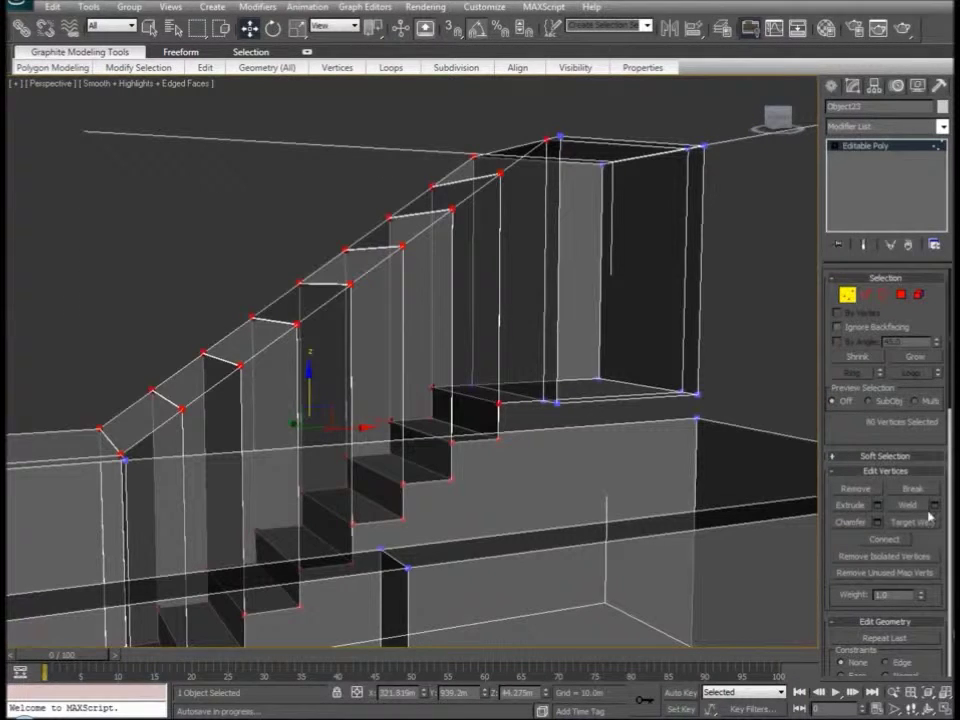
Weld the 80 selected stair and sloping-ceiling vertices and inspect the lowest treads
left_click(934, 505)
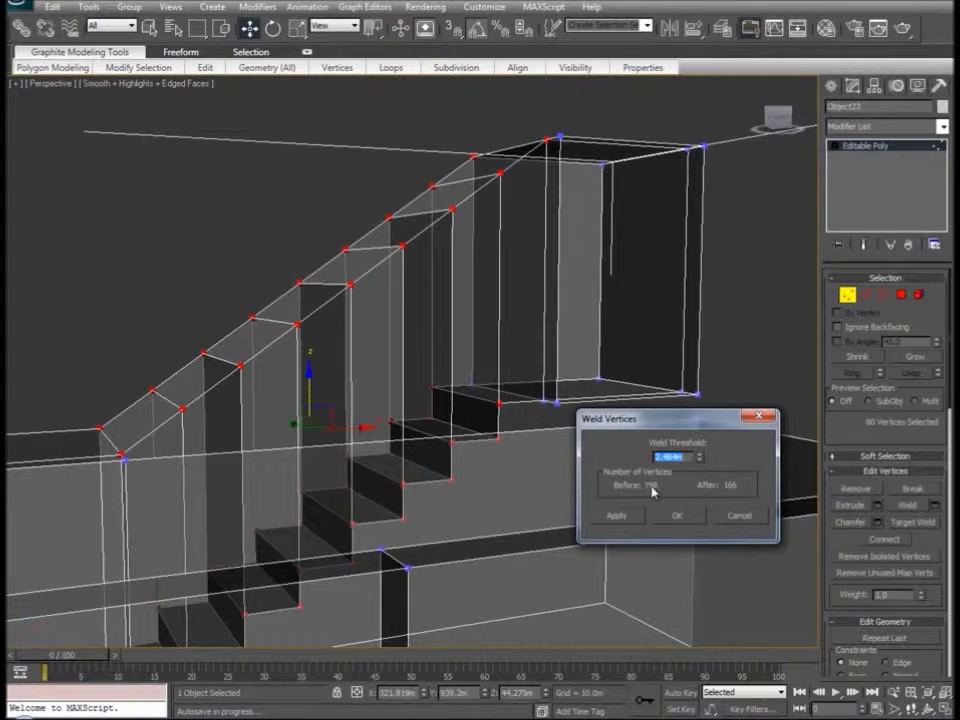
left_click(694, 519)
middle_click_drag(357, 517, 582, 425, "alt")
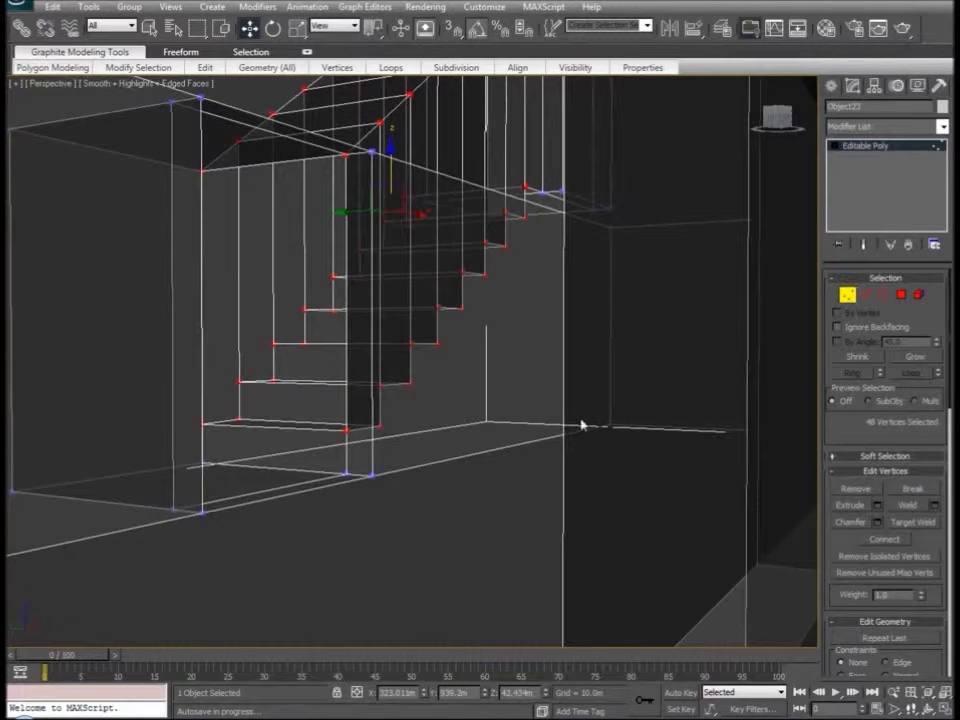
left_click(240, 383)
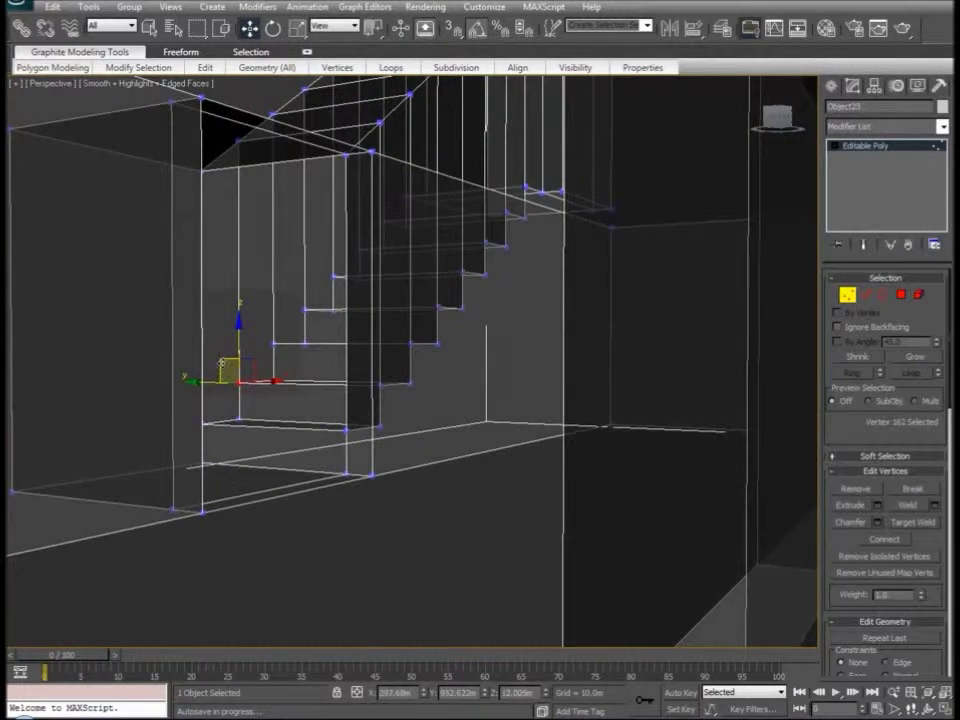
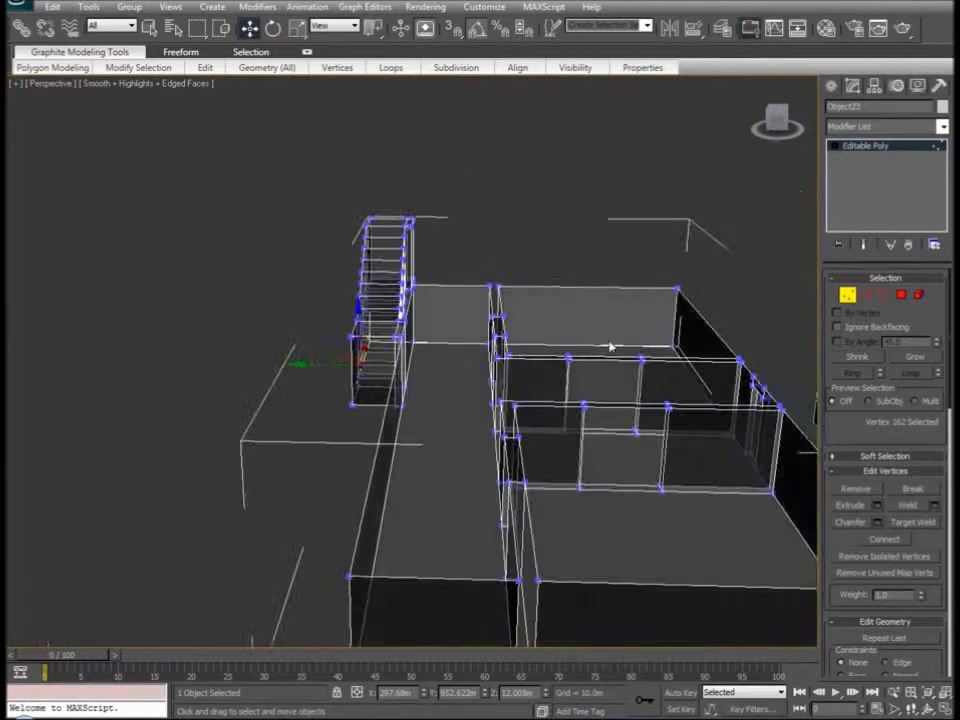
Leave vertex editing and unhide all hidden polygons of the building at polygon level
left_click(848, 296)
scroll(915, 440, "down", 10)
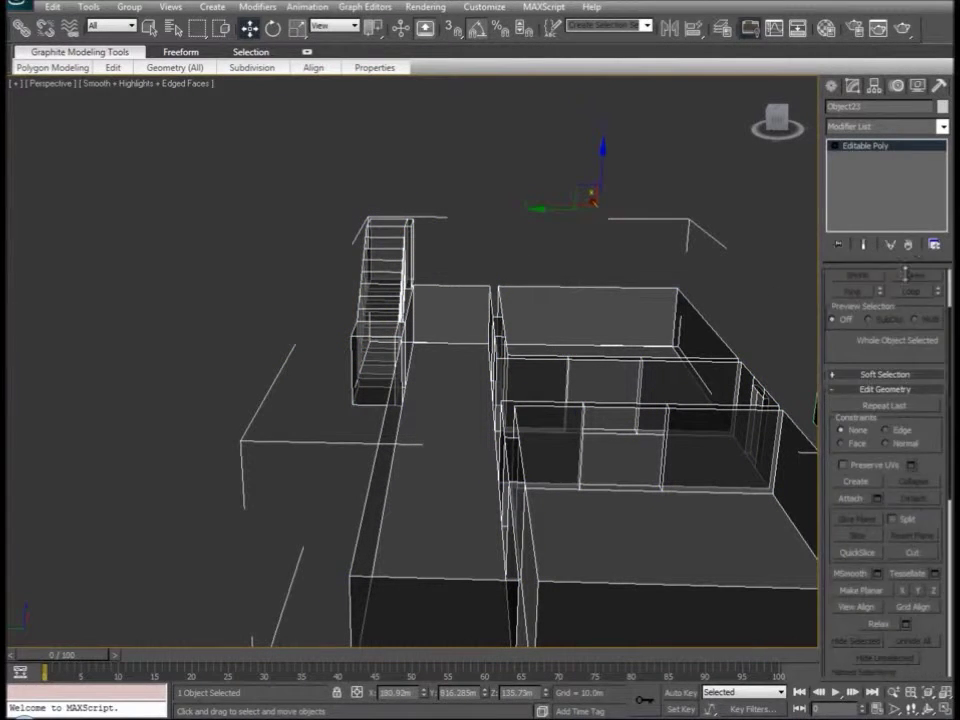
key("4")
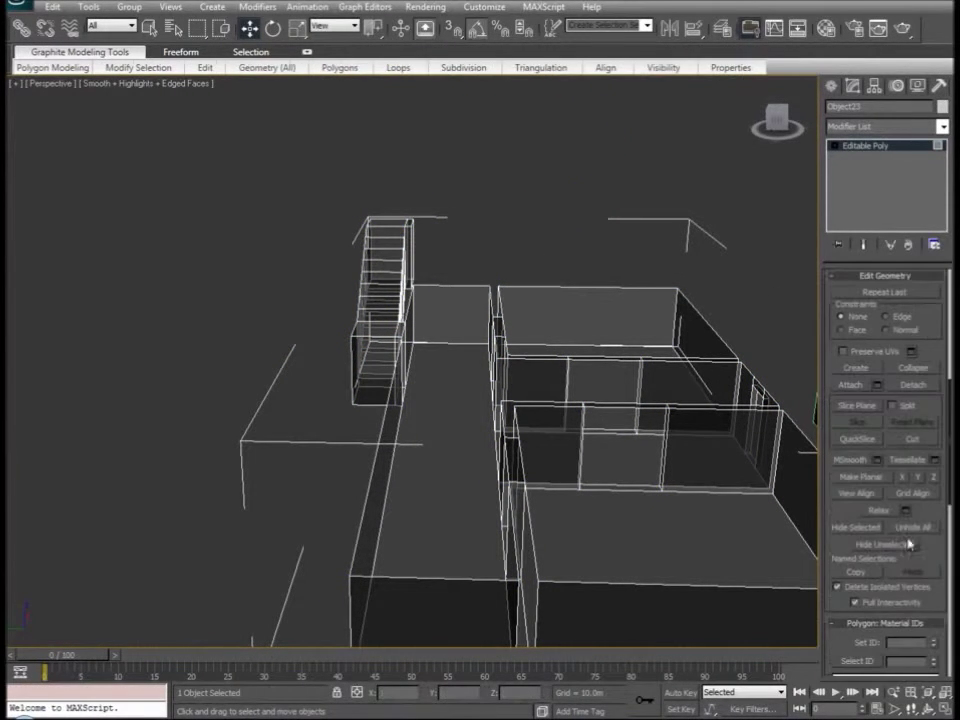
left_click(918, 533)
In the top view, move the 12 outer corner vertices on the stairwell side outward along Y to about 963.2 m, enclosing the stairwell
middle_click_drag(319, 418, 493, 416, "alt")
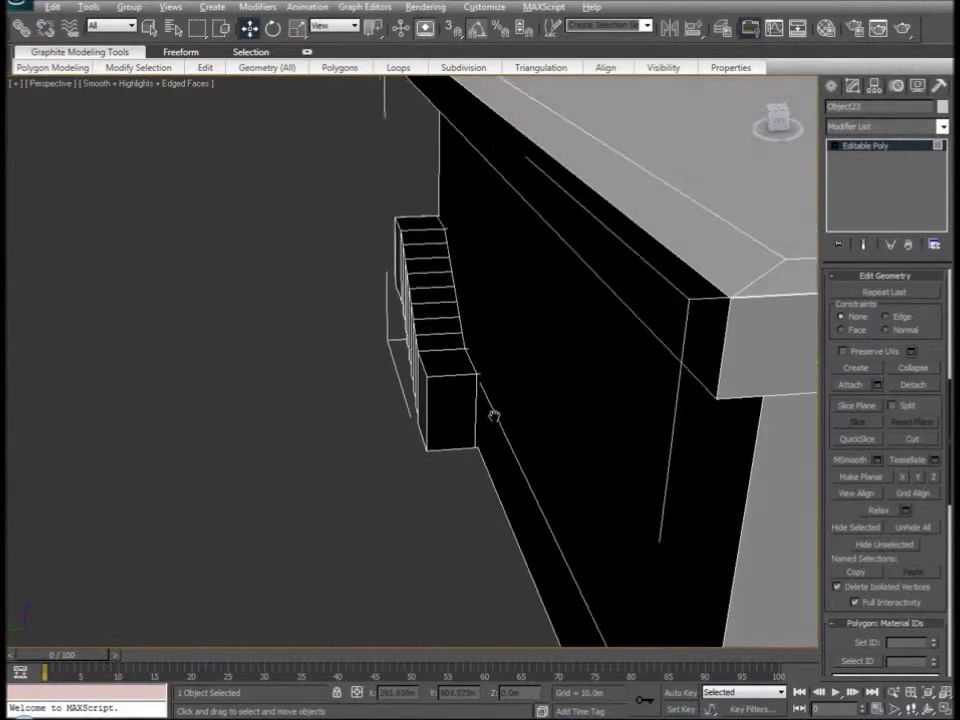
key("t")
key("z")
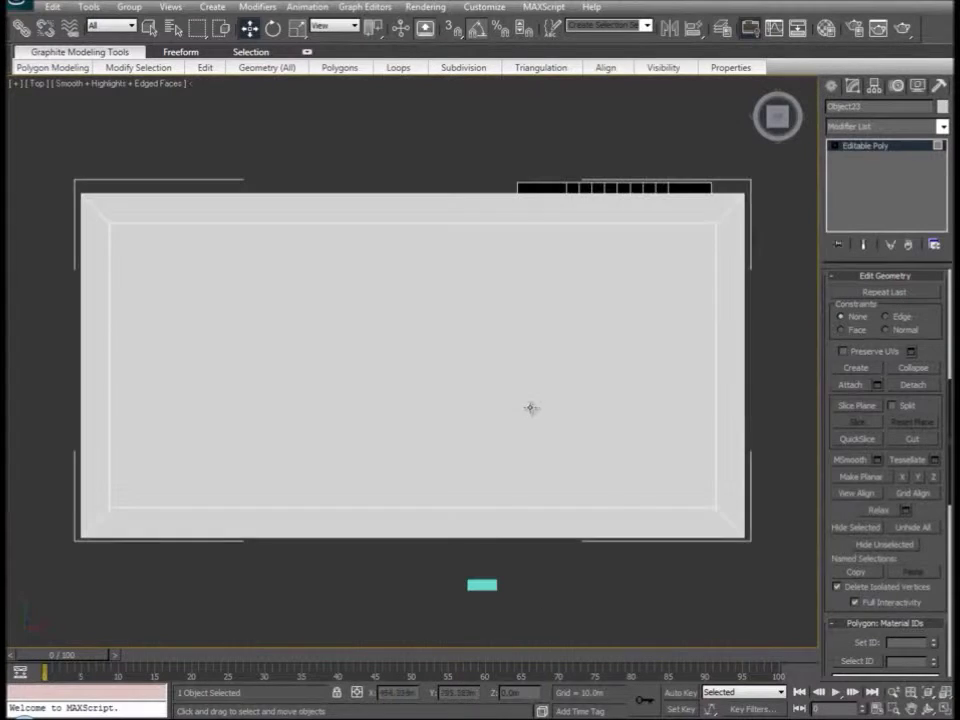
left_click(731, 284)
scroll(934, 318, "up", 5)
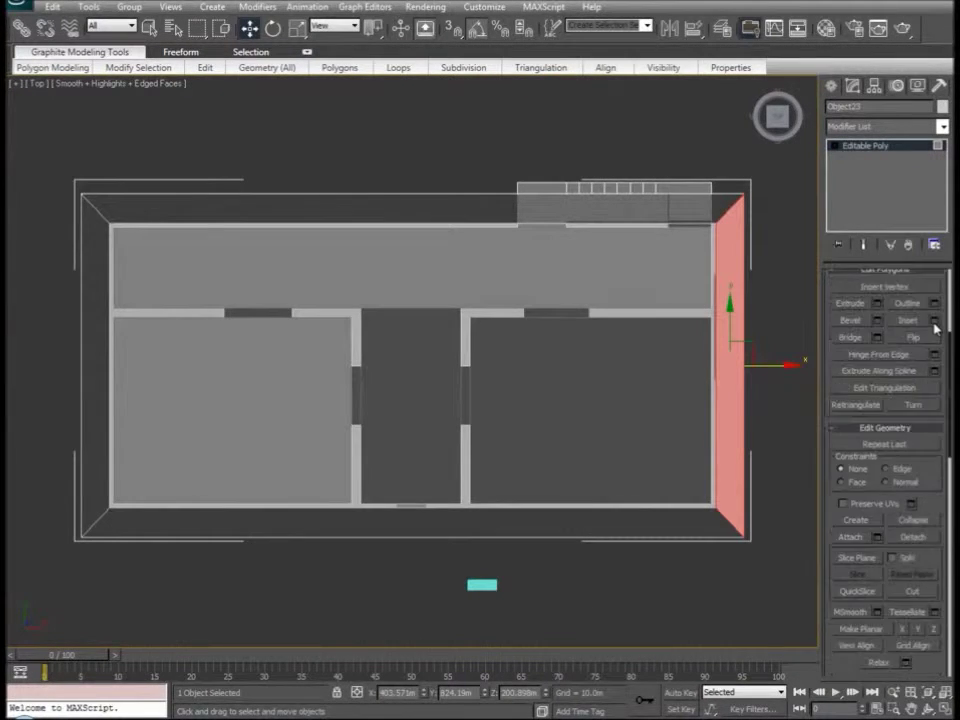
key("1")
left_click_drag(758, 192, 701, 244)
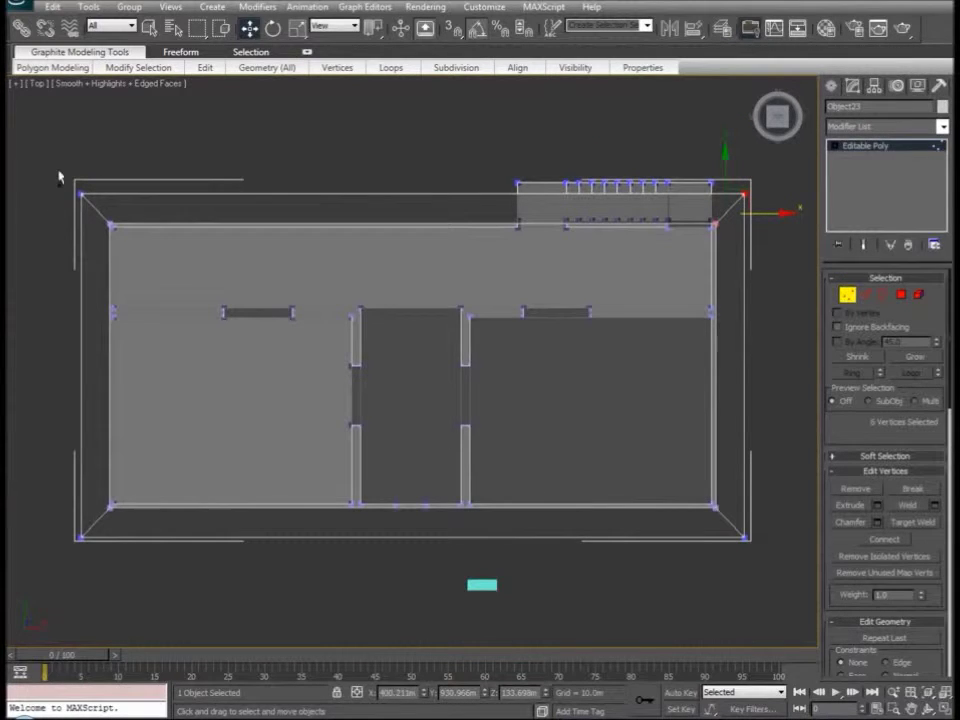
left_click_drag(97, 199, 115, 244, "ctrl")
left_click_drag(417, 166, 420, 119)
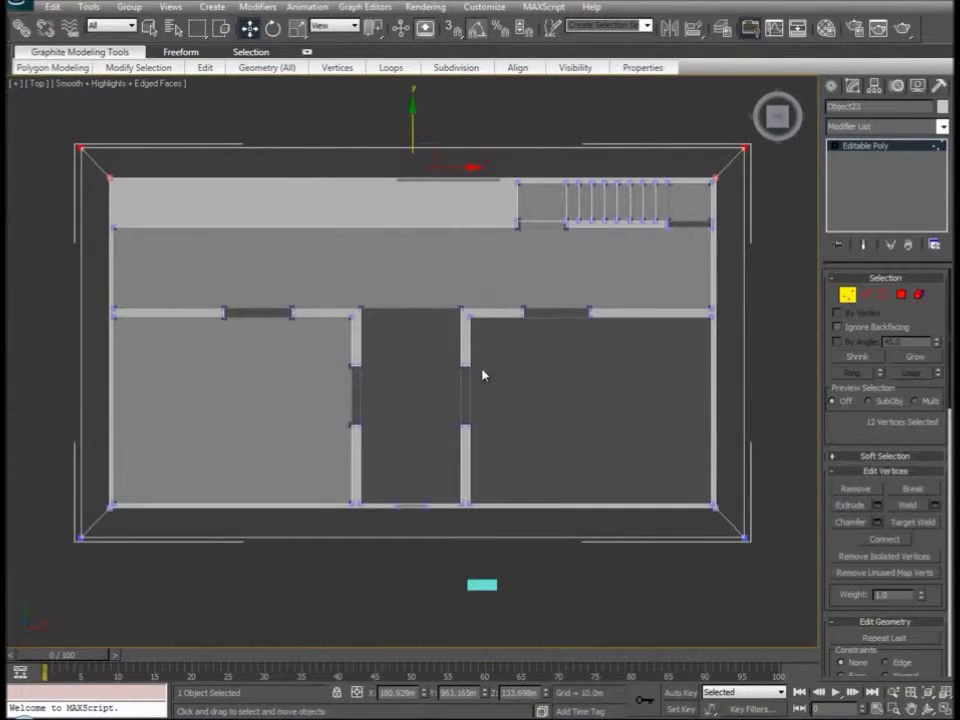
Examine the widened outer shell and the stairwell in perspective, with and without see-through display, from outside and inside the corridor
middle_click_drag(368, 422, 779, 312, "alt")
key("p")
scroll(750, 338, "down", 3)
key("alt+x")
middle_click_drag(321, 431, 232, 321, "alt")
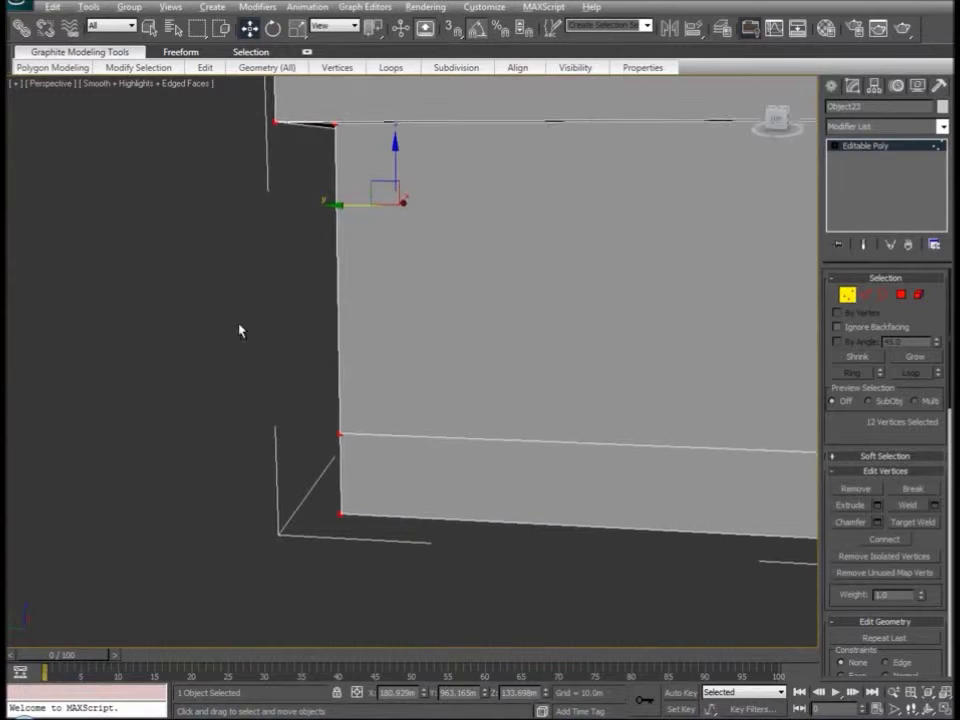
key("alt+x")
middle_click_drag(441, 450, 426, 396, "alt")
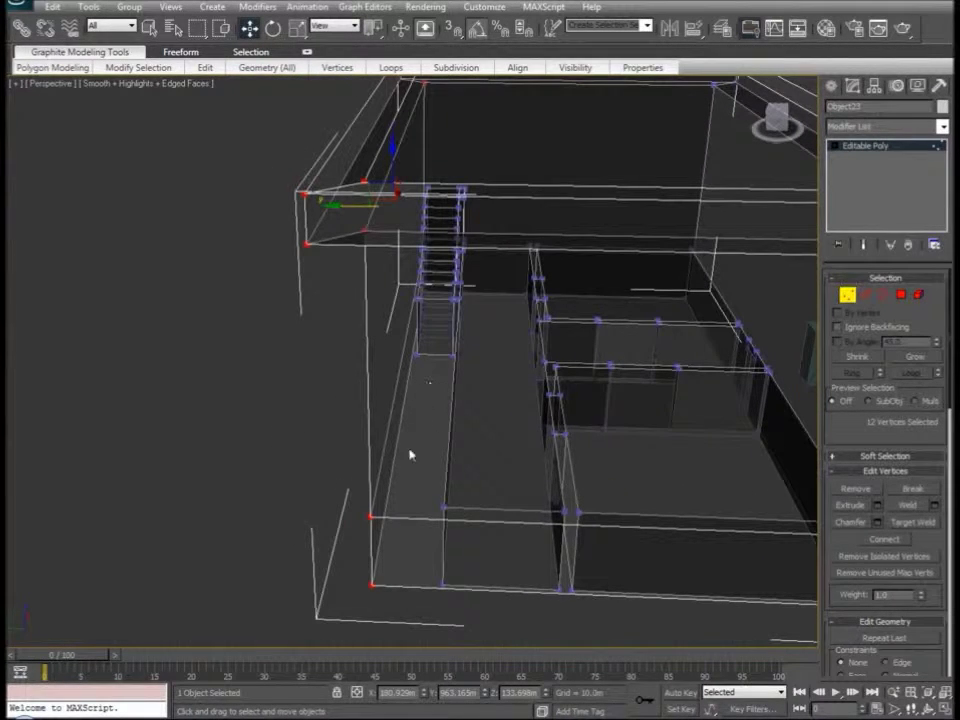
middle_click_drag(464, 544, 484, 425, "alt")
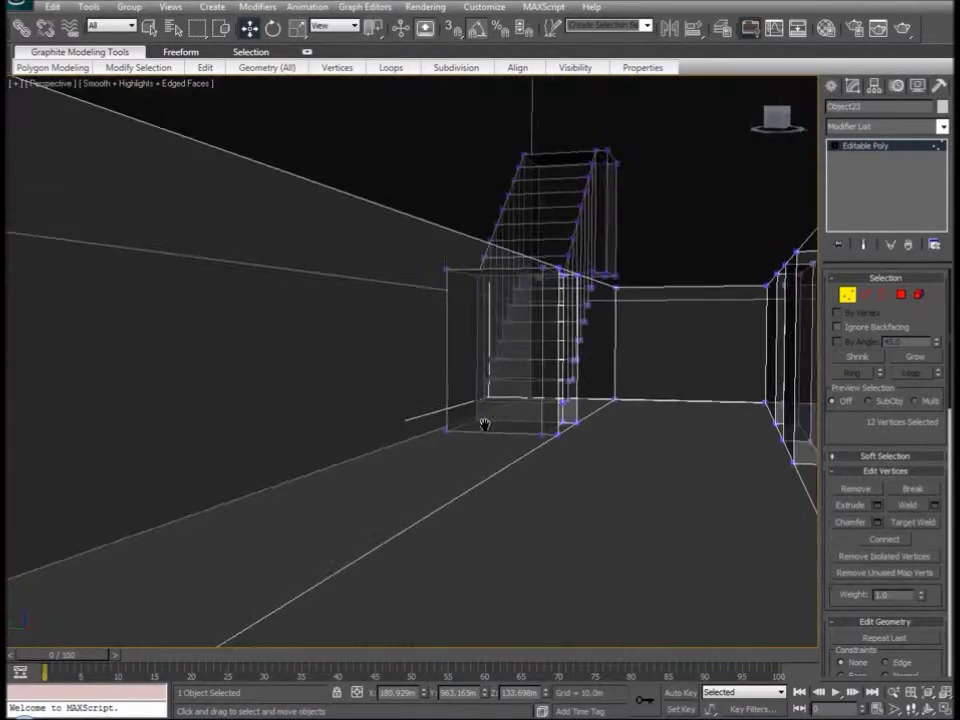
Extrude the corridor side wall polygon before the stairs and move it outward along Y to about 952.5 m, level with the stairwell's outer side
left_click(901, 295)
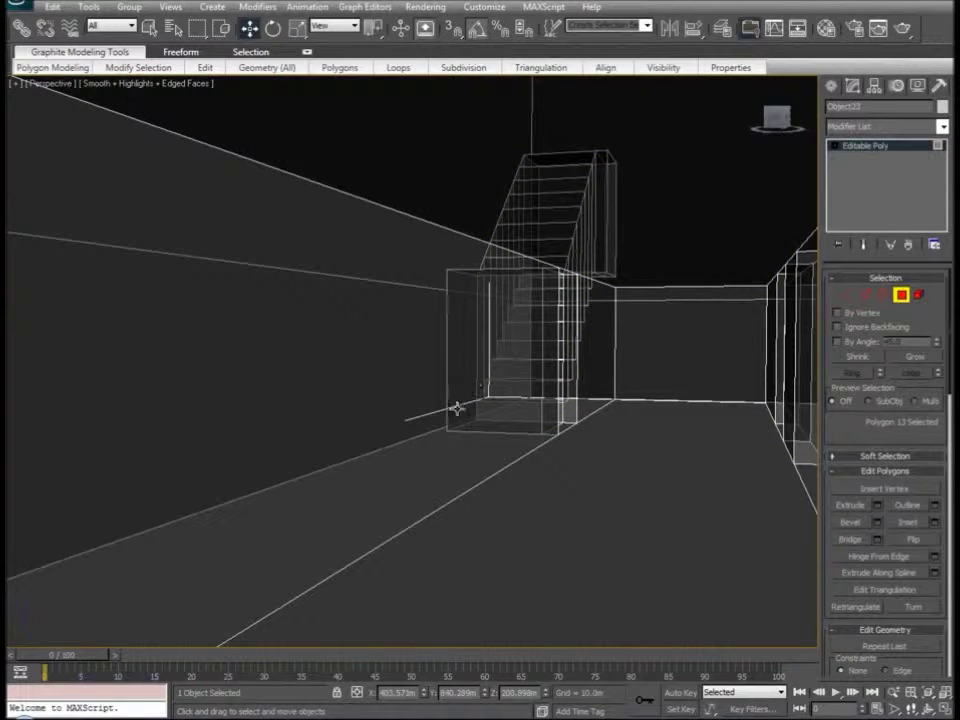
left_click(343, 439)
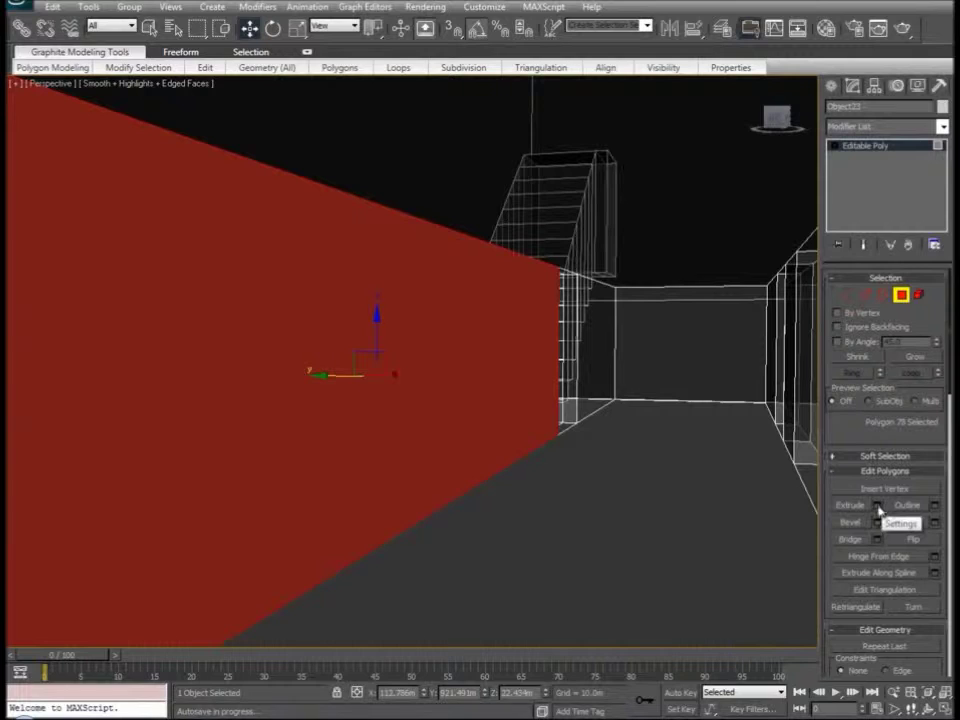
left_click(878, 506)
left_click(681, 508)
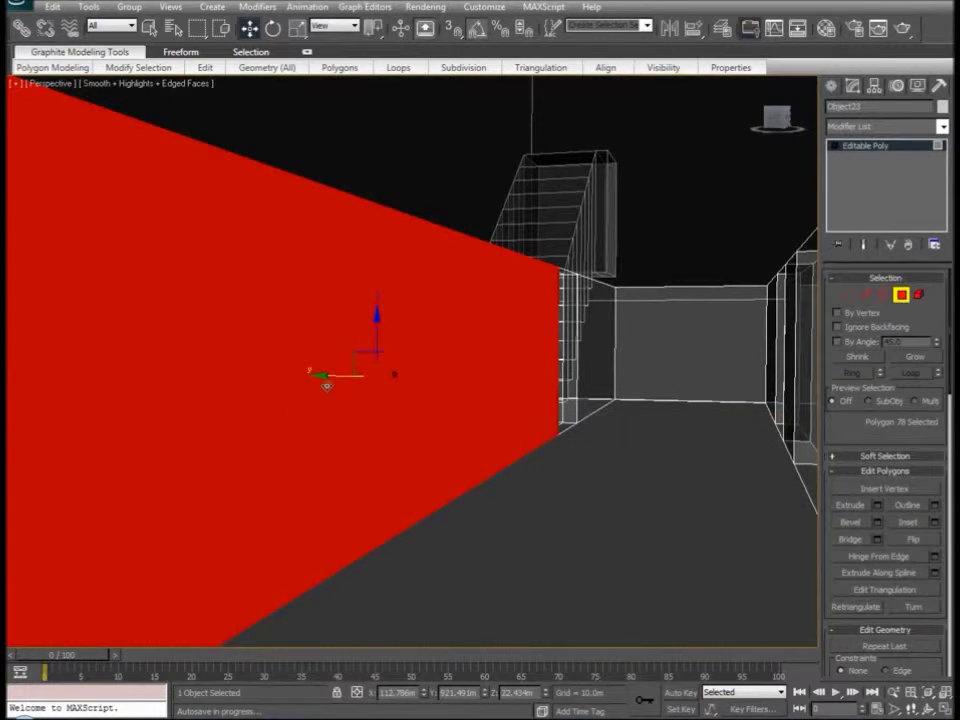
left_click_drag(312, 378, 120, 463)
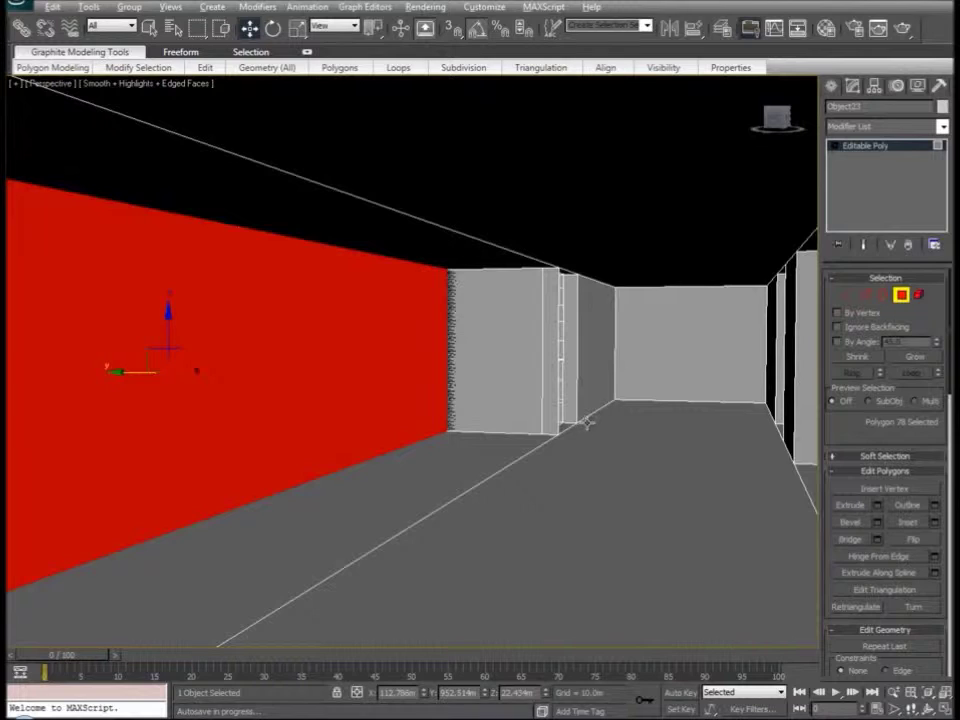
middle_click_drag(587, 423, 670, 378, "alt")
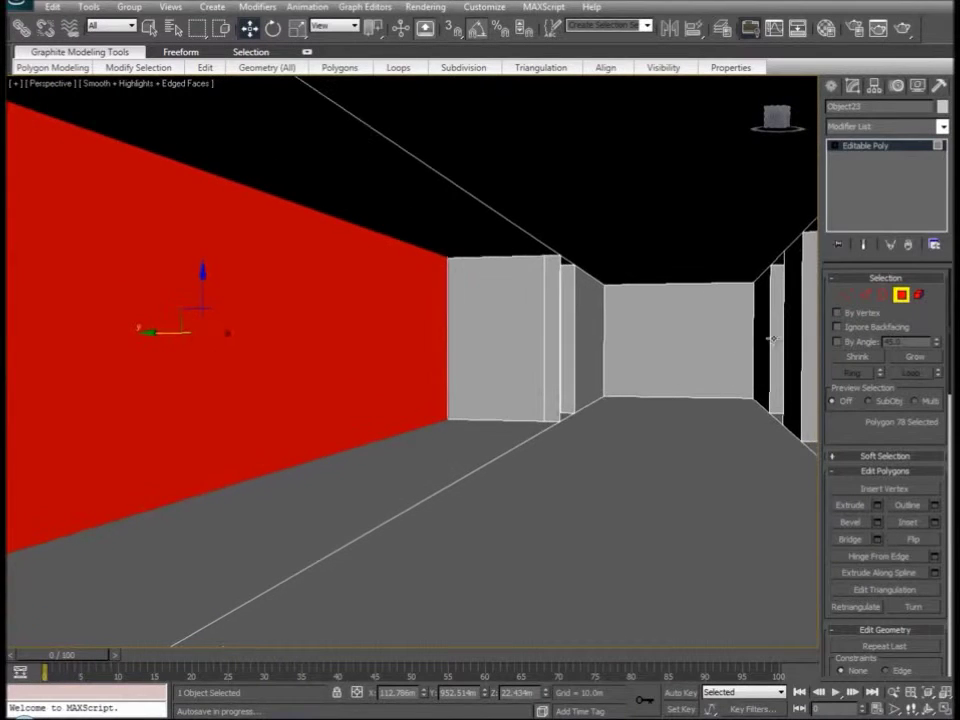
Delete the wide polygon and the narrow strip beside it that block the foot of the stairs
left_click(519, 309)
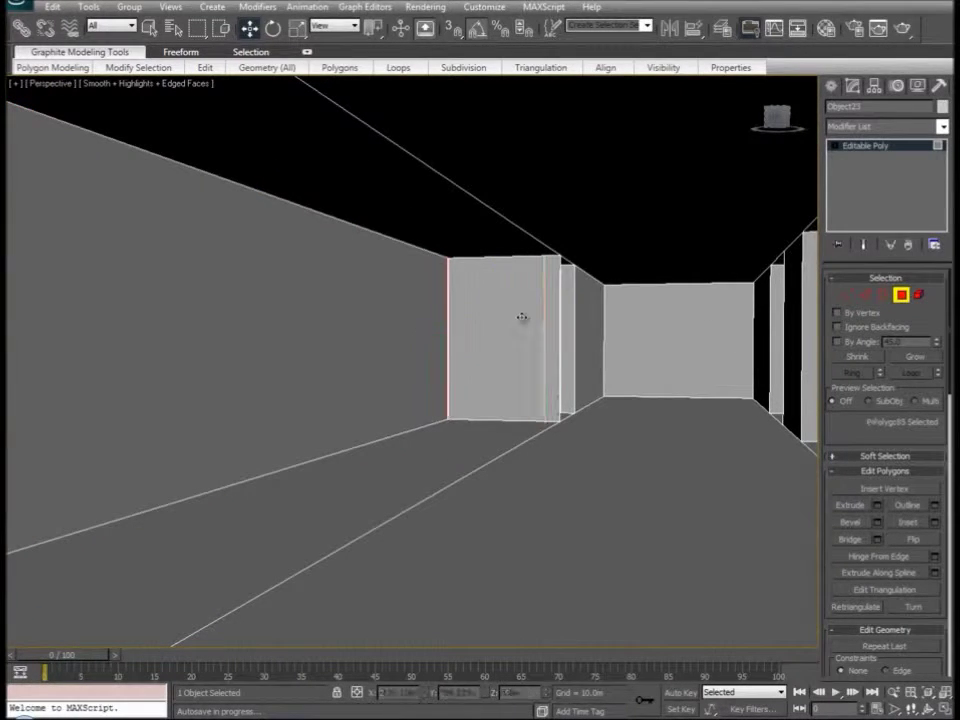
key("Delete")
left_click(558, 365)
key("Delete")
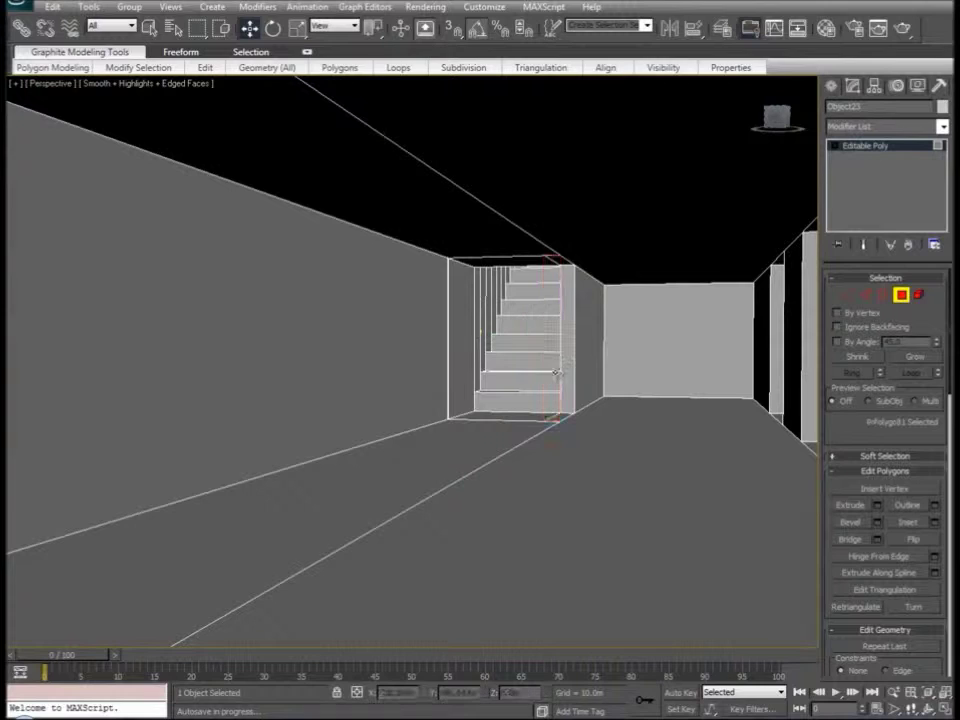
Weld the vertices around the opened stair entrance and clear the selection
key("1")
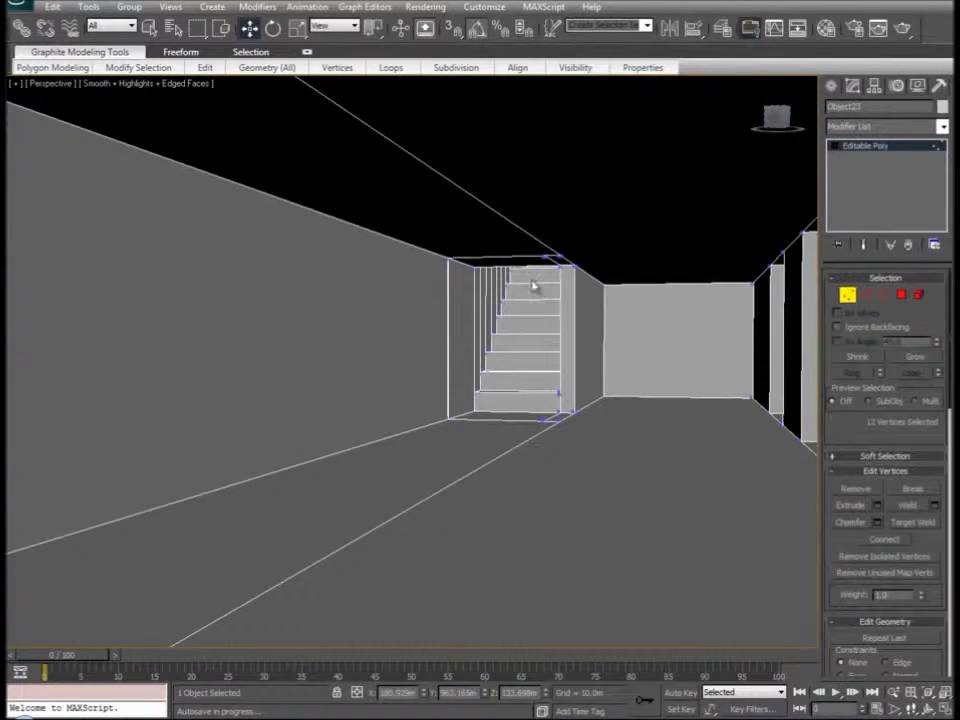
left_click_drag(611, 229, 325, 494)
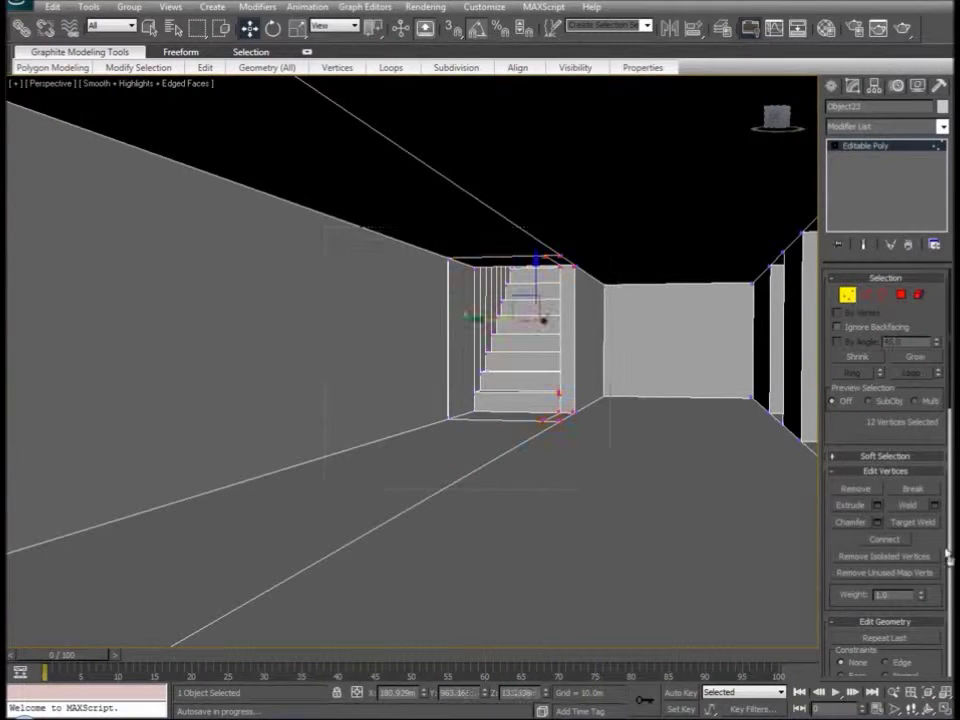
left_click(917, 505)
left_click(653, 240)
Remove the leftover edge loop that runs around the corridor along the old side wall line
key("alt+x")
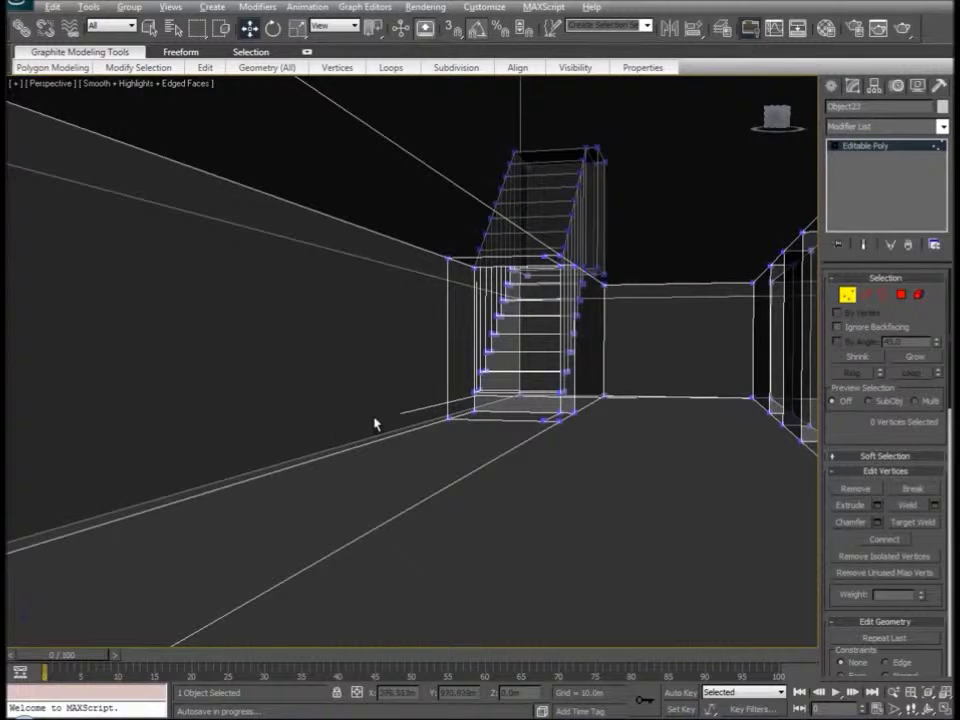
middle_click_drag(375, 420, 395, 433, "alt")
scroll(395, 437, "down", 5)
scroll(457, 454, "up", 10)
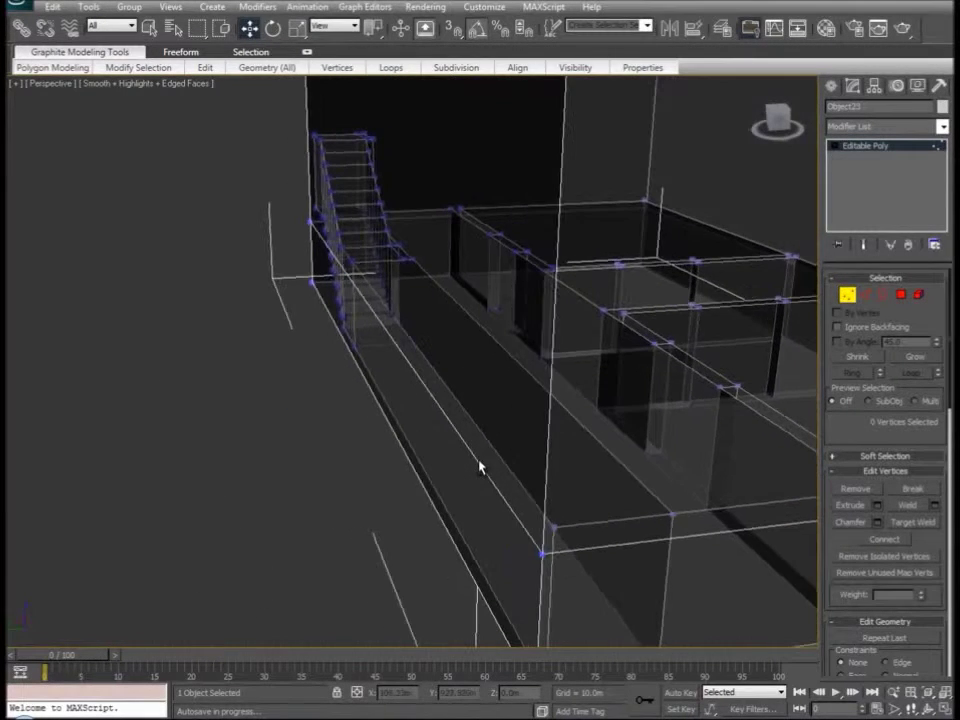
scroll(446, 450, "down", 8)
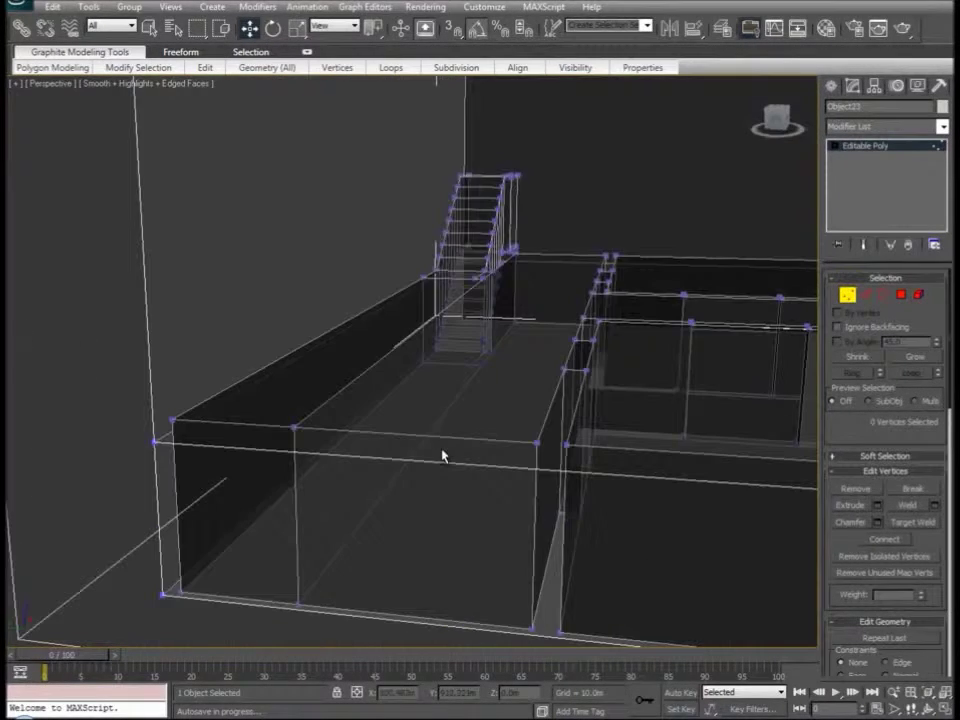
key("2")
left_click(438, 422)
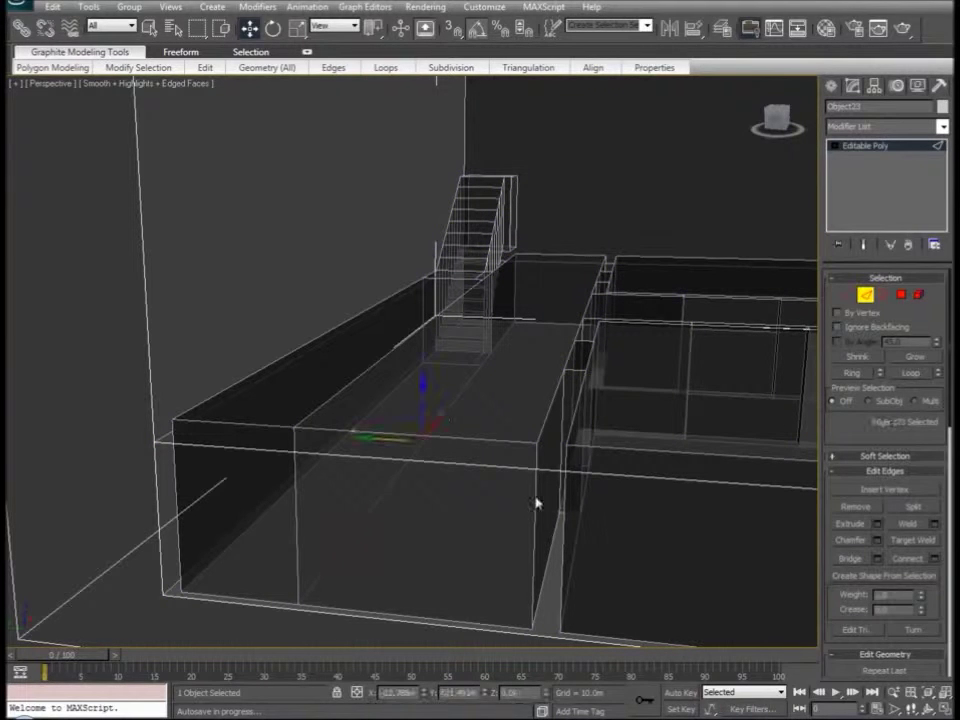
left_click(911, 374)
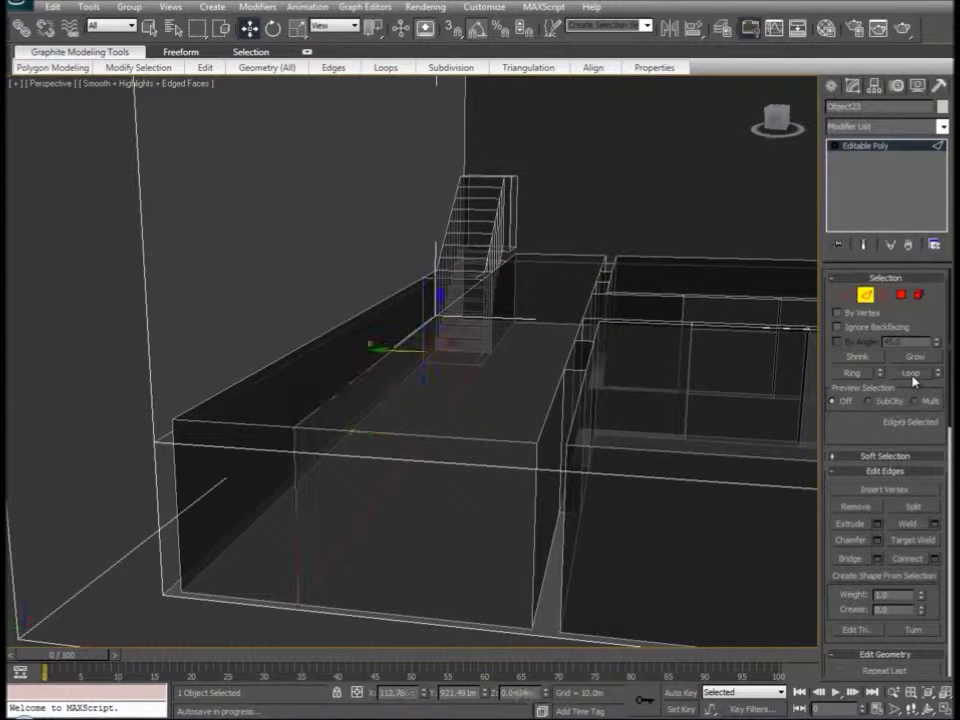
left_click(860, 507)
Remove the two stray vertices left on the corridor's end wall, one at the ceiling and one at the floor
left_click(843, 295)
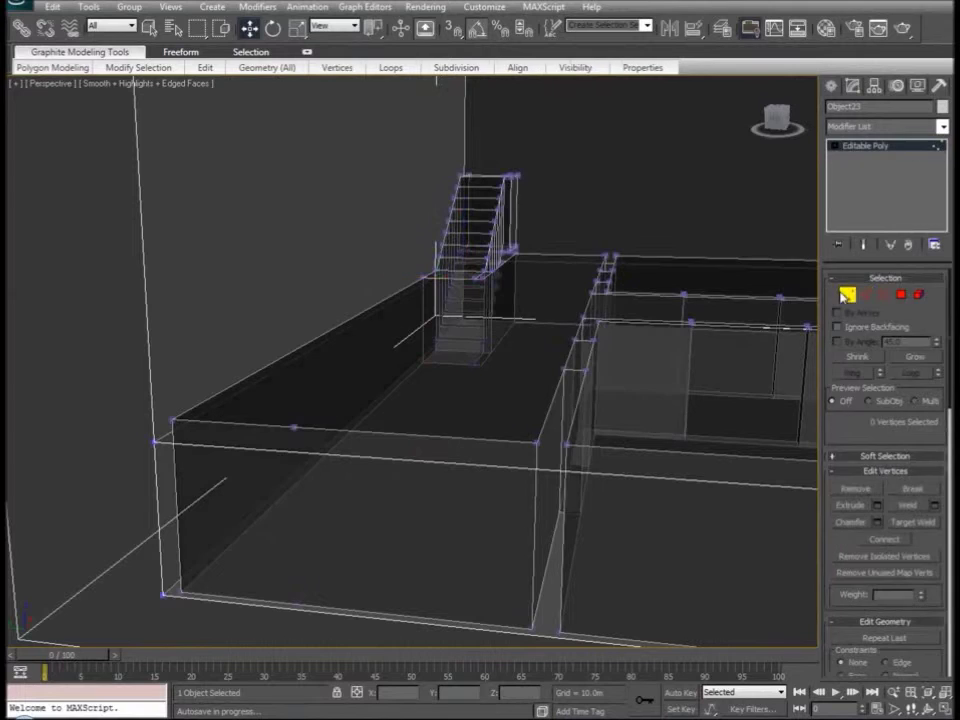
left_click(292, 427)
left_click(299, 604, "ctrl")
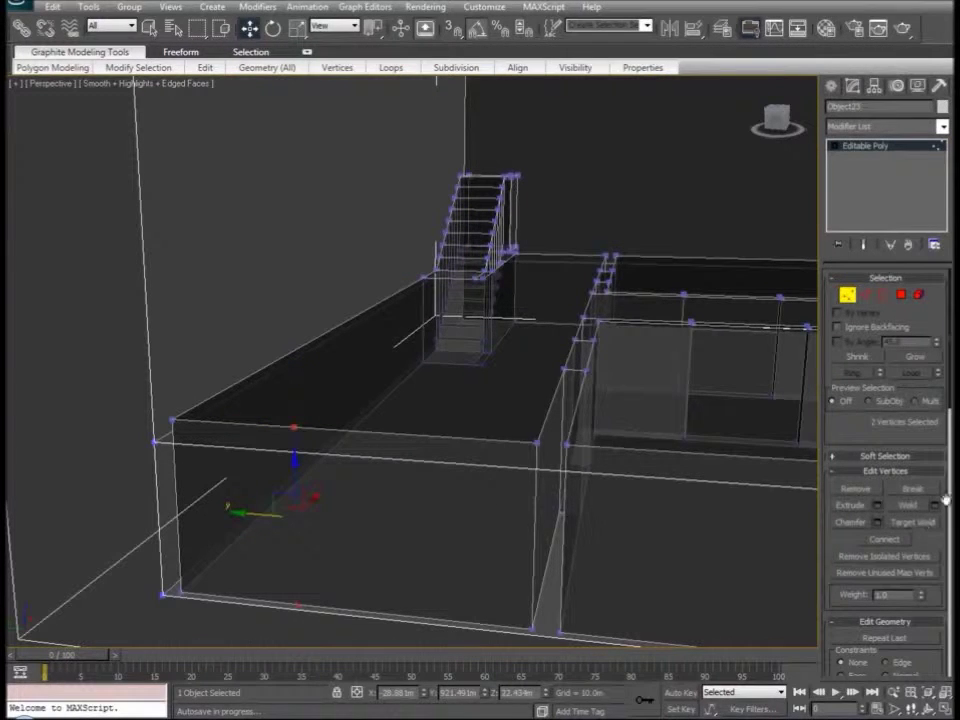
left_click(866, 489)
Connect the ceiling vertex at the stair entrance's corridor-side corner to the ceiling corner across the corridor
scroll(560, 340, "up", 5)
middle_click_drag(590, 385, 578, 356, "alt")
left_click(752, 274)
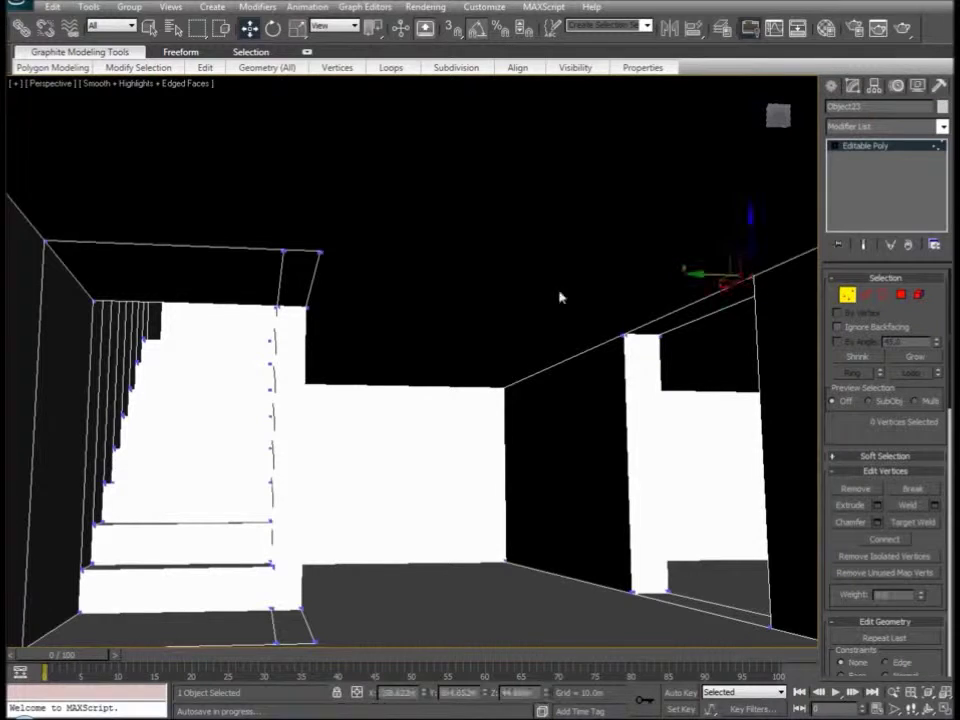
left_click(320, 251, "ctrl")
right_click(317, 257)
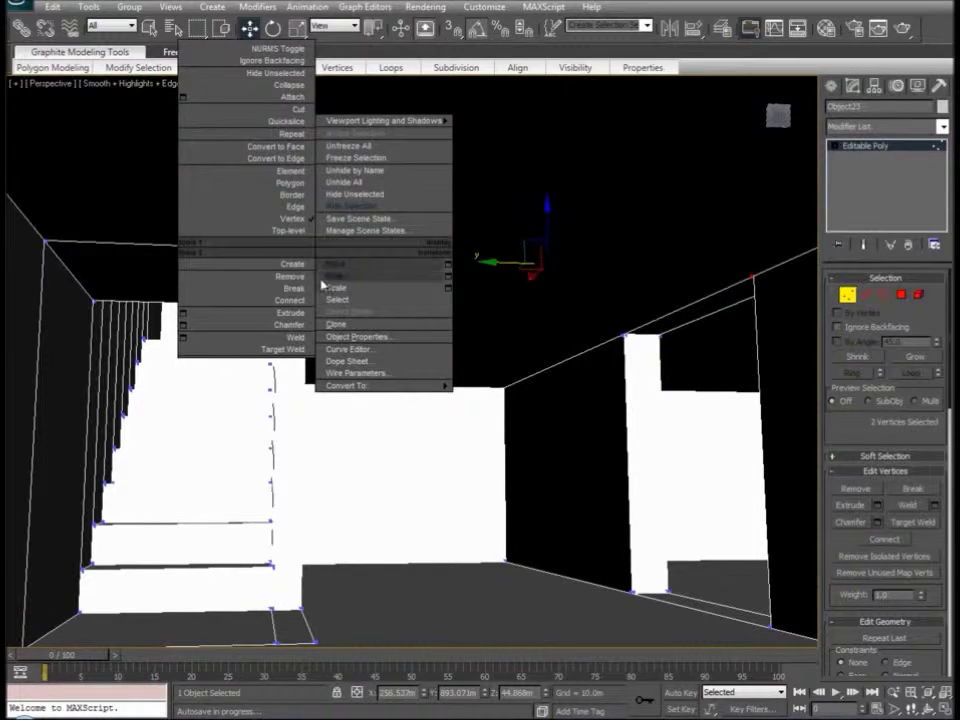
left_click(305, 305)
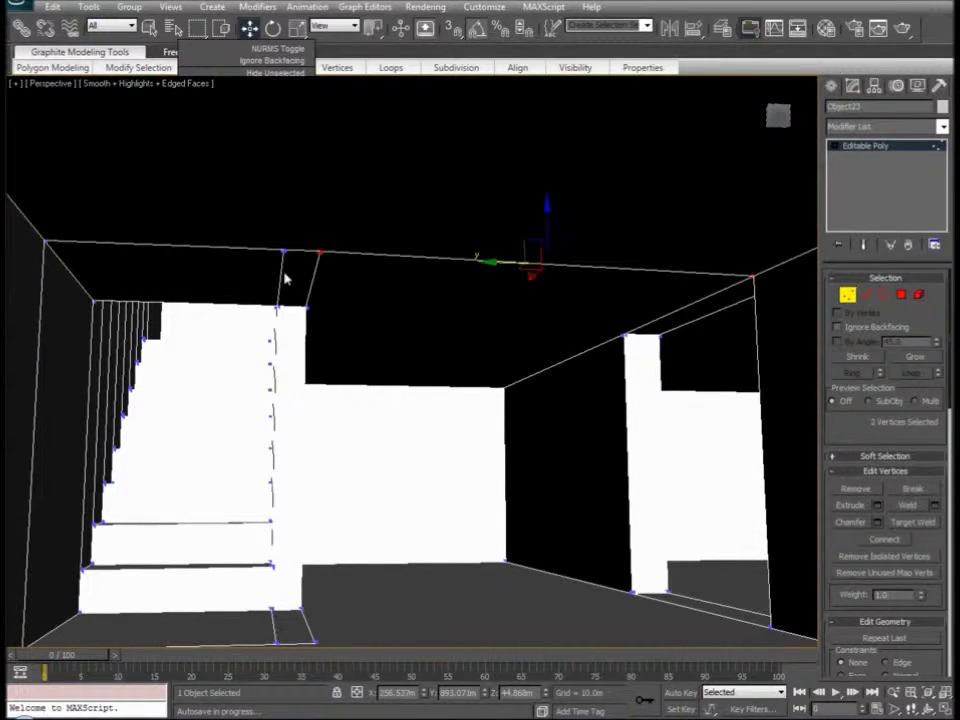
Connect the floor vertex at the stair entrance's corridor-side corner to the floor corner across the corridor
middle_click_drag(332, 424, 334, 440, "alt")
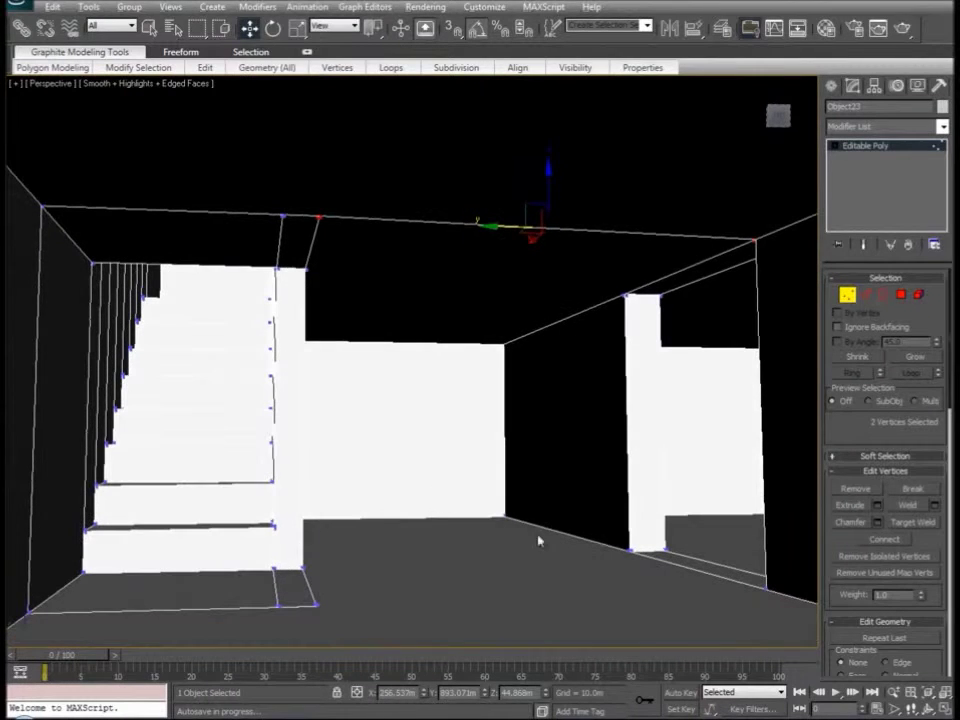
left_click(769, 590)
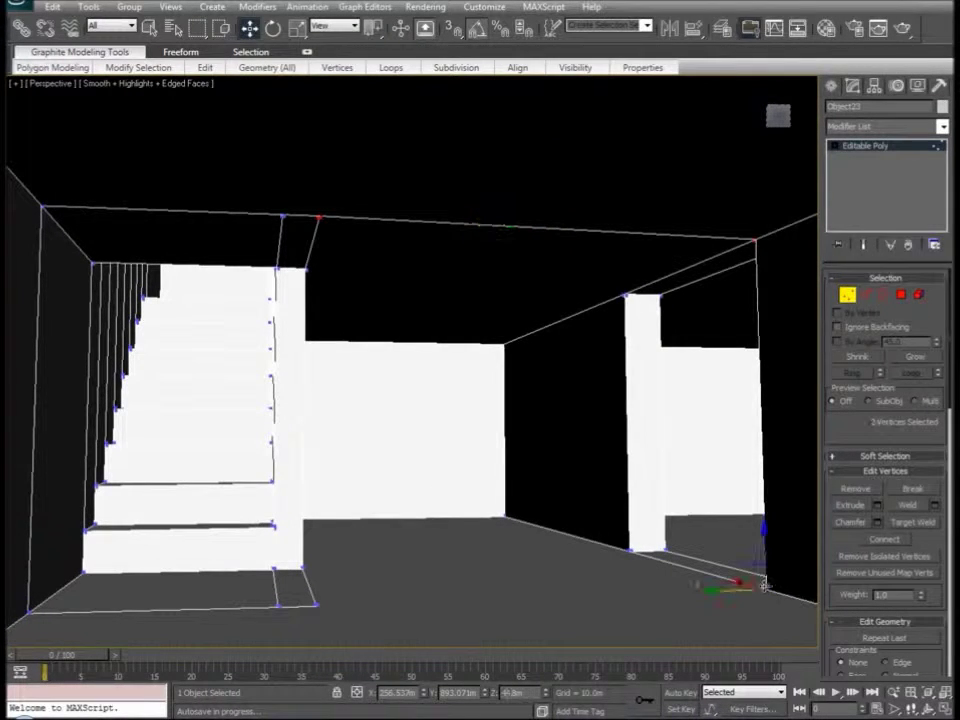
left_click(316, 605, "ctrl")
right_click(315, 576)
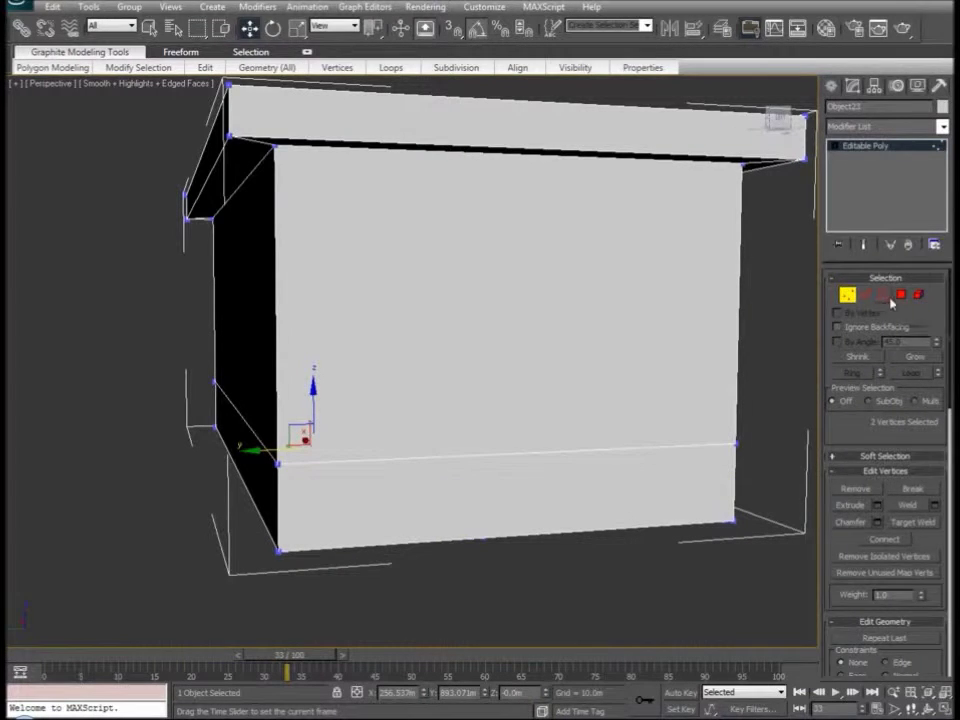
Select the polygons of the outer shell and hide them so only the interior rooms and stairway show
left_click(901, 294)
left_click(594, 163)
left_click(439, 130, "ctrl")
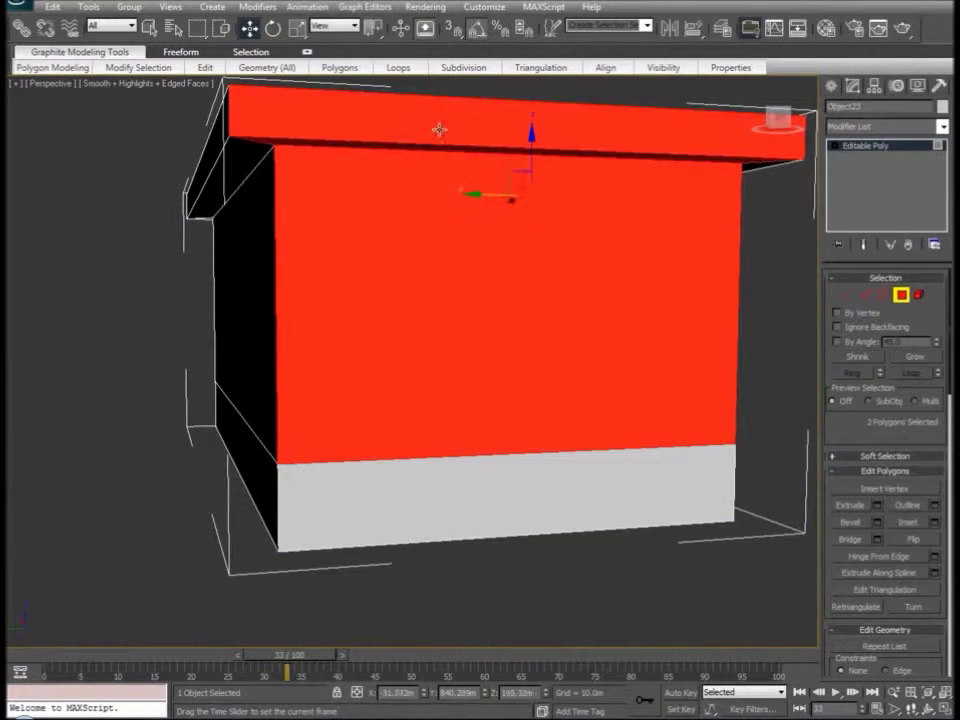
left_click(207, 142, "ctrl")
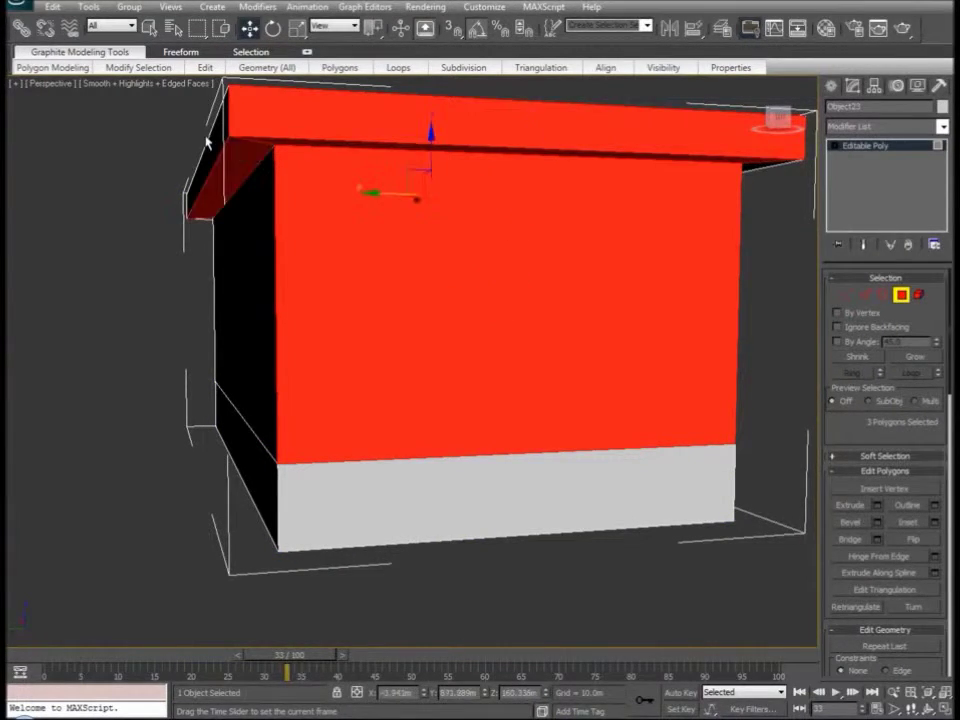
left_click(326, 472, "ctrl")
left_click(258, 479, "ctrl")
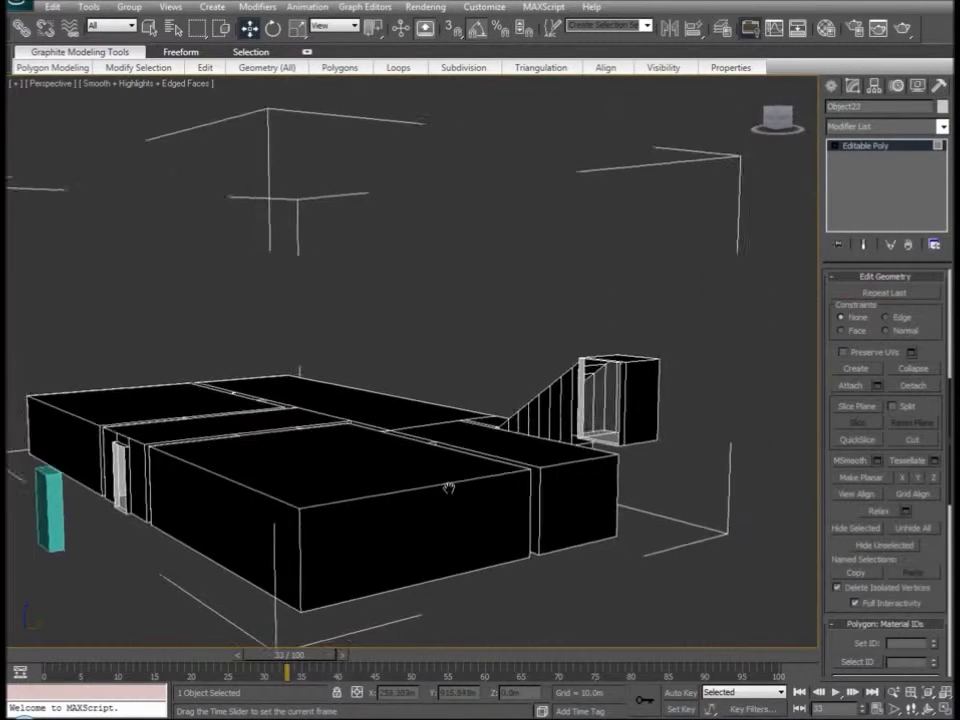
Clone all interior polygons as an element about 50 m upward to form a second level, and clear the selection
middle_click_drag(439, 493, 659, 484)
key("alt+x")
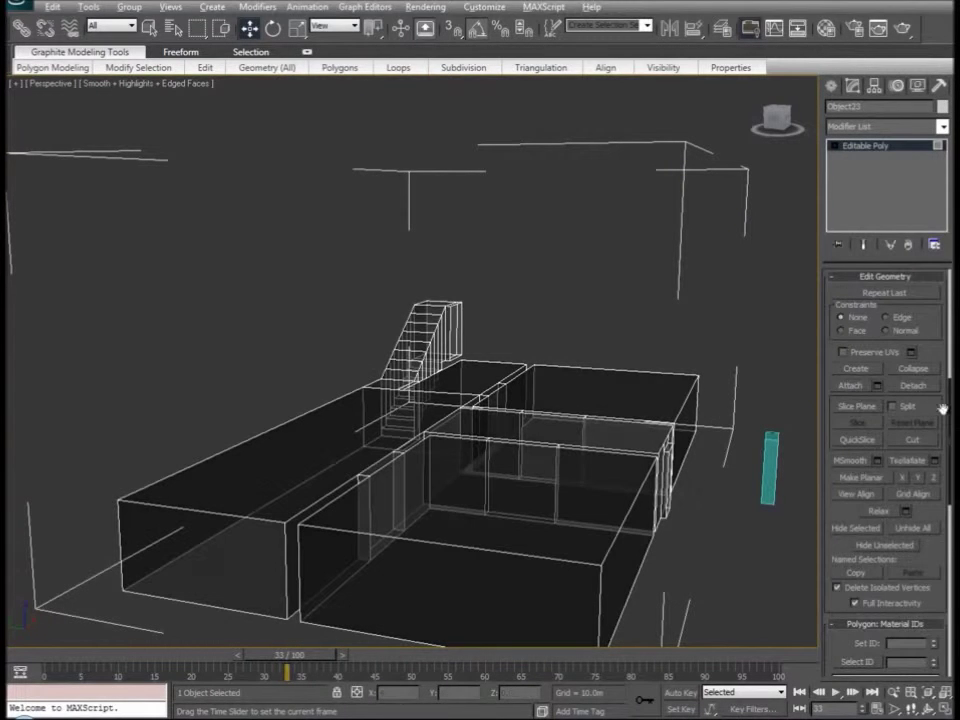
scroll(899, 448, "up", 5)
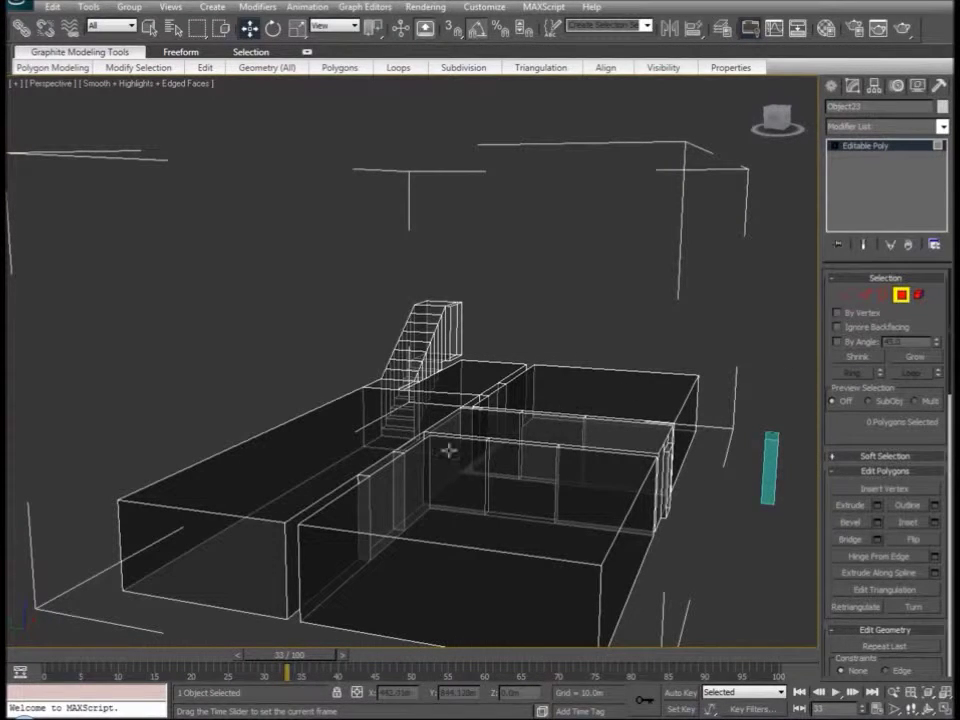
key("ctrl+a")
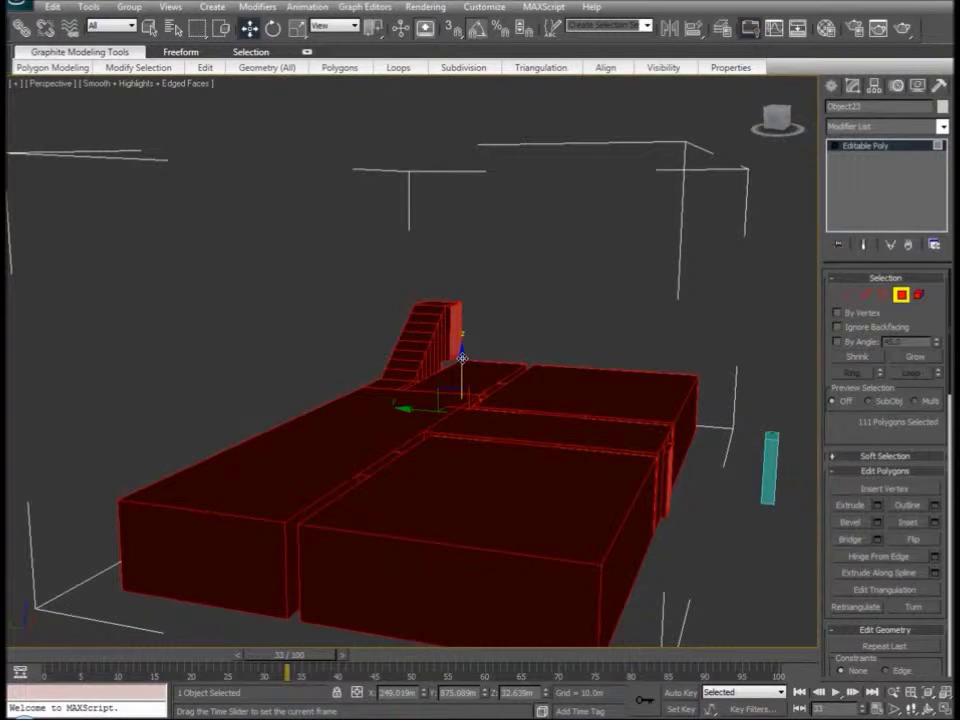
left_click_drag(462, 357, 462, 292)
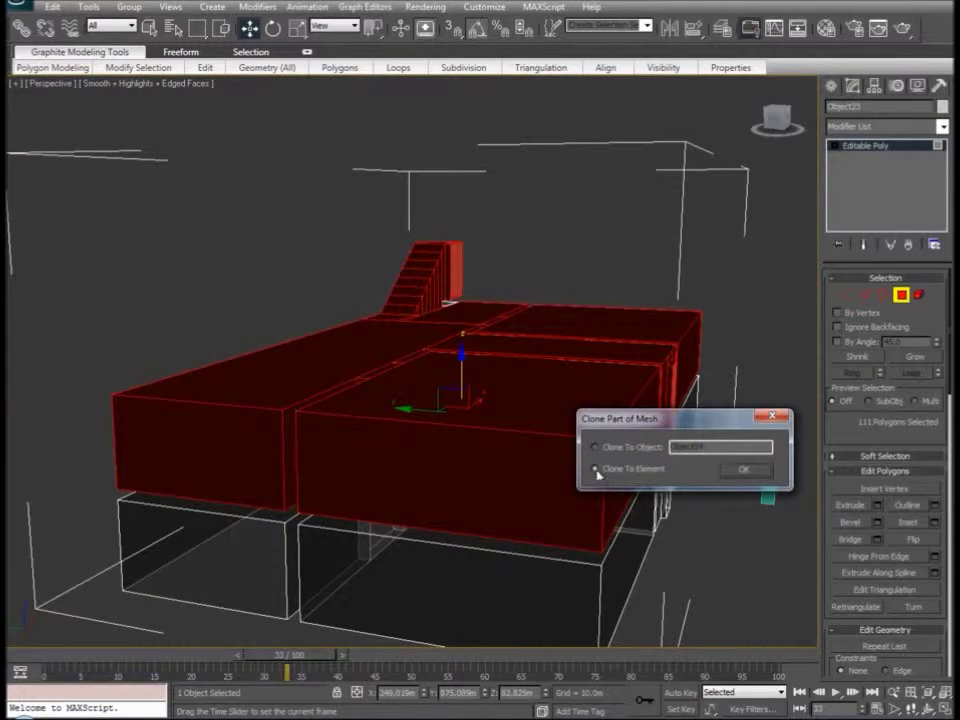
left_click(753, 476)
middle_click_drag(729, 484, 784, 332, "alt")
scroll(784, 332, "up", 4)
left_click(784, 332)
Connect the ceiling and floor edges of the wall beside the upper stairs with one vertical edge
mouse_move(450, 469)
middle_mouse_down("alt")
mouse_move(529, 480)
mouse_move(598, 462)
middle_mouse_up("alt")
middle_click_drag(598, 462, 637, 201)
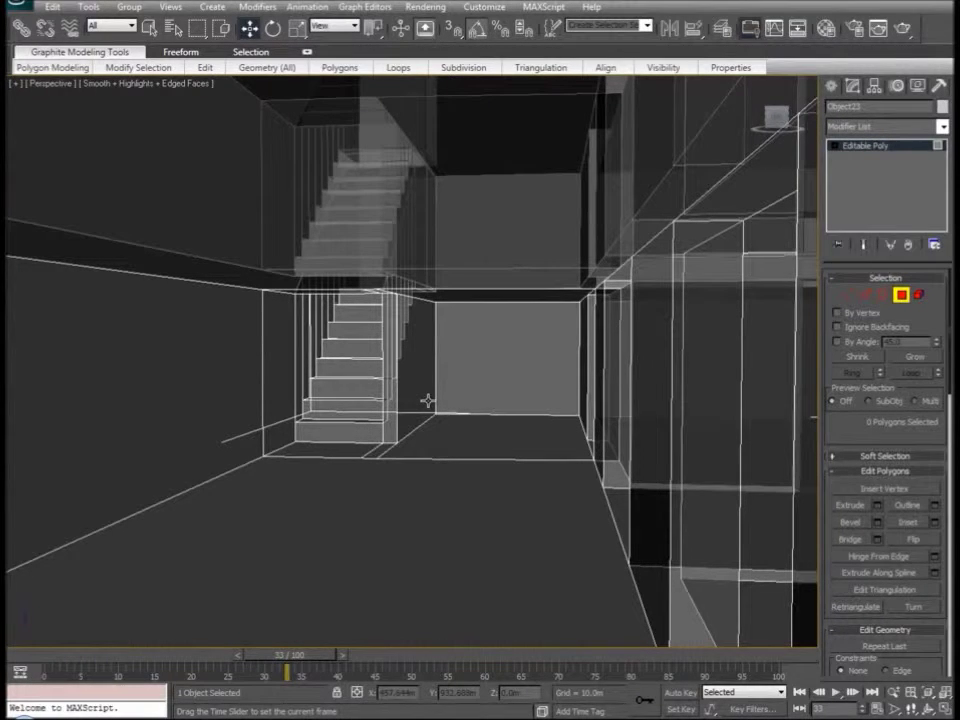
scroll(483, 266, "up", 5)
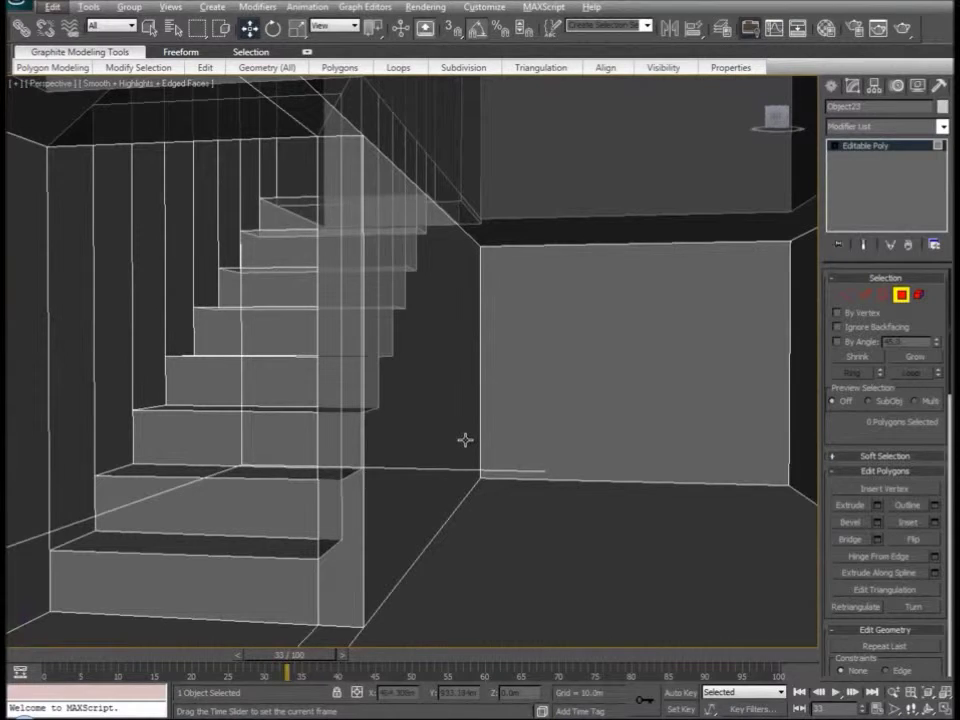
key("alt+x")
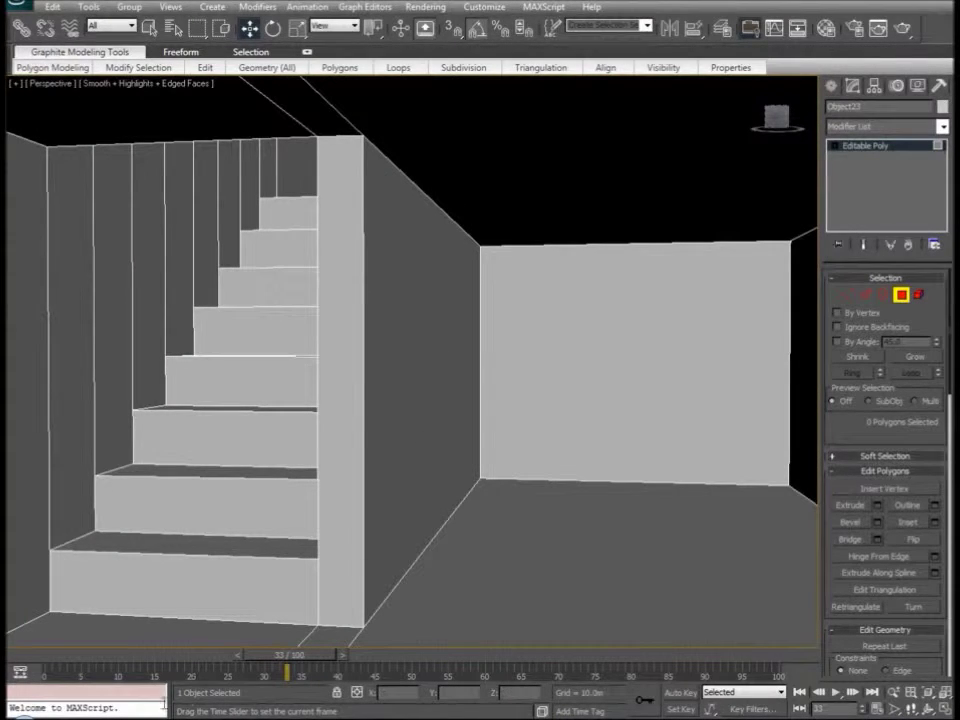
middle_click_drag(500, 280, 428, 290)
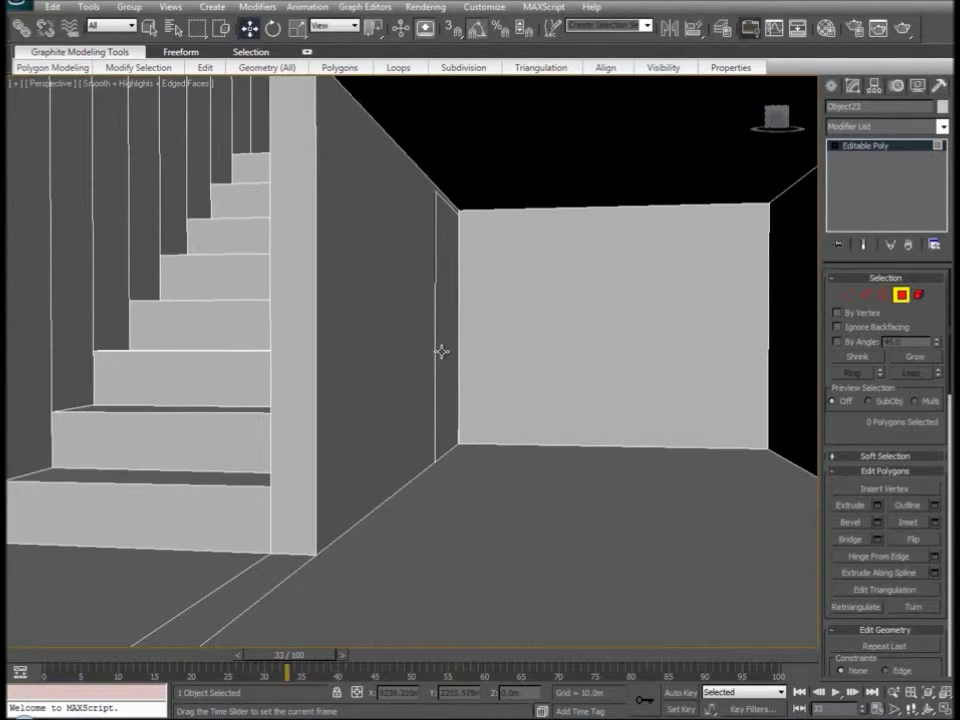
left_click(866, 295)
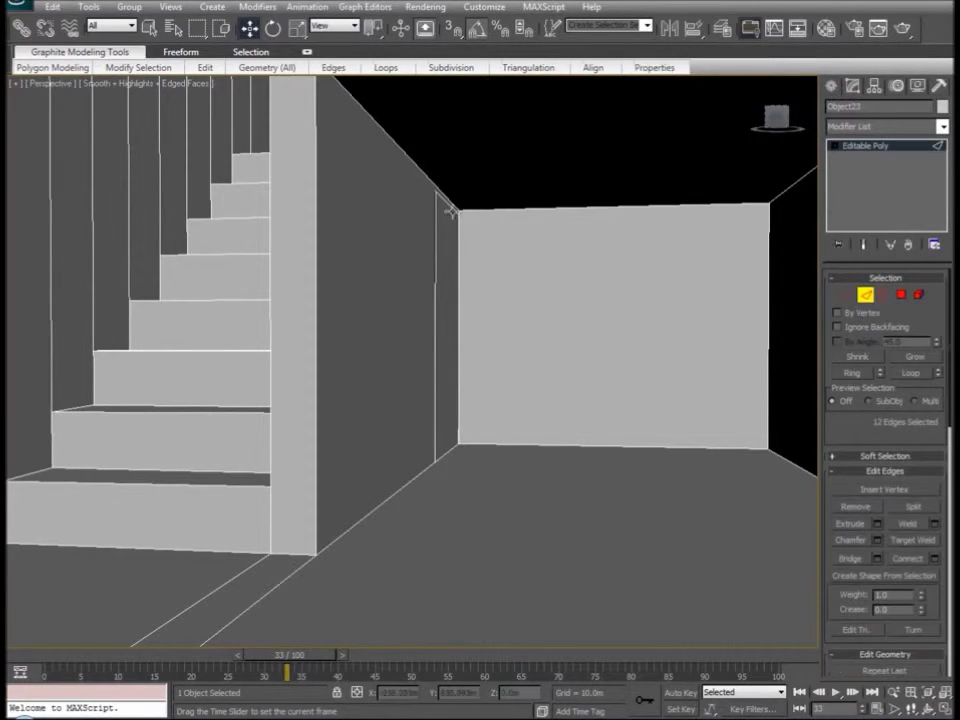
left_click(398, 141)
left_click(391, 497, "ctrl")
right_click(375, 352)
left_click(343, 378)
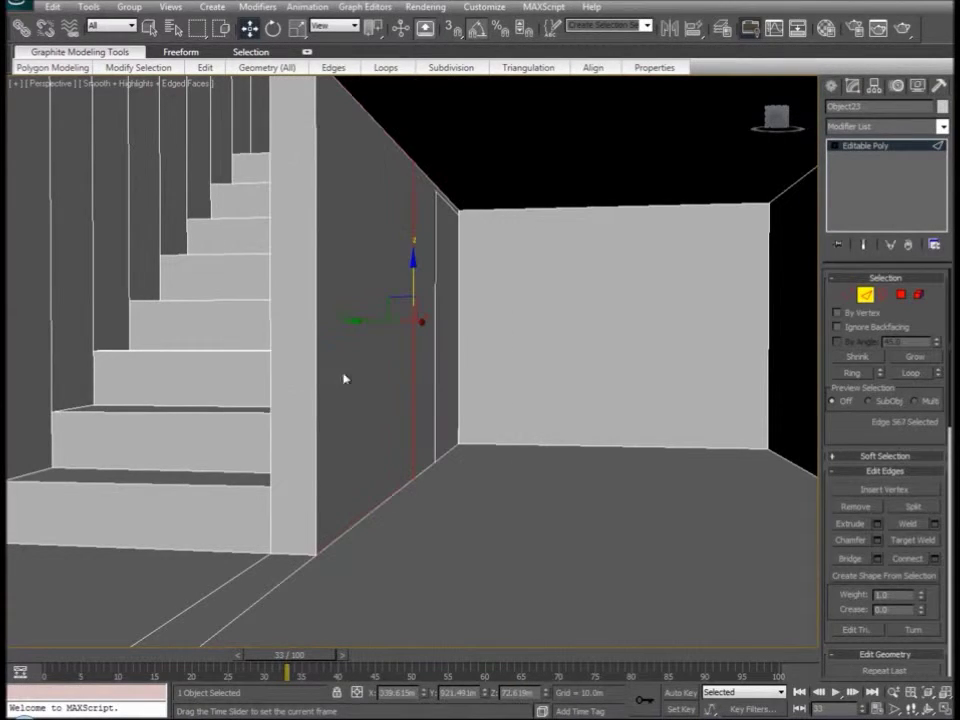
Move the new vertical edge about 20 m along X to the stair landing's edge and delete the wall polygon beyond it
middle_click_drag(500, 361, 476, 360, "alt")
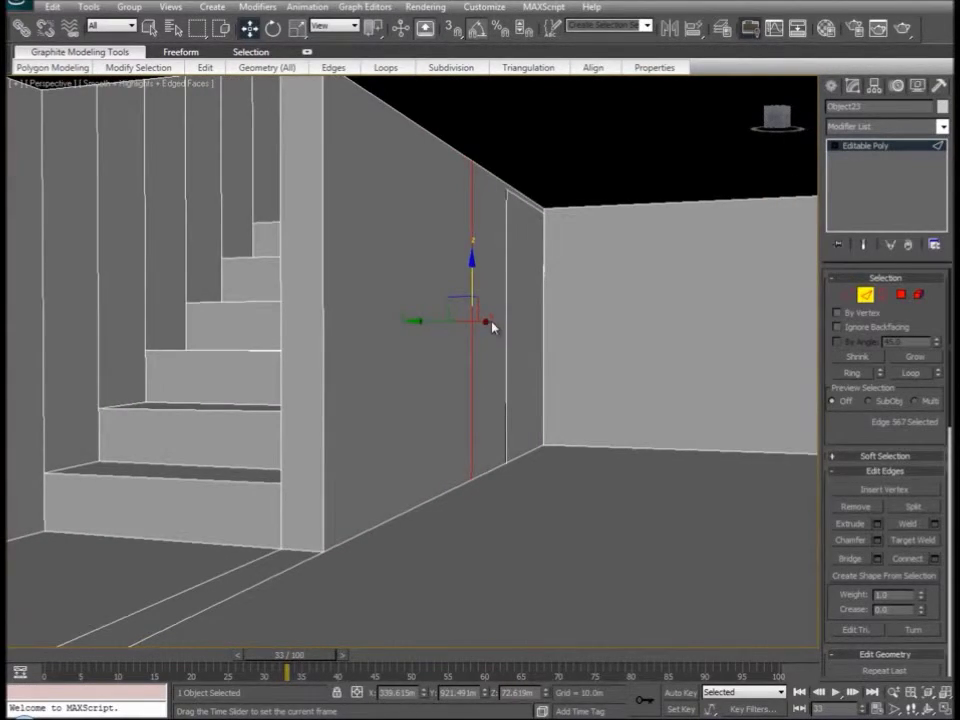
left_click_drag(483, 320, 518, 322)
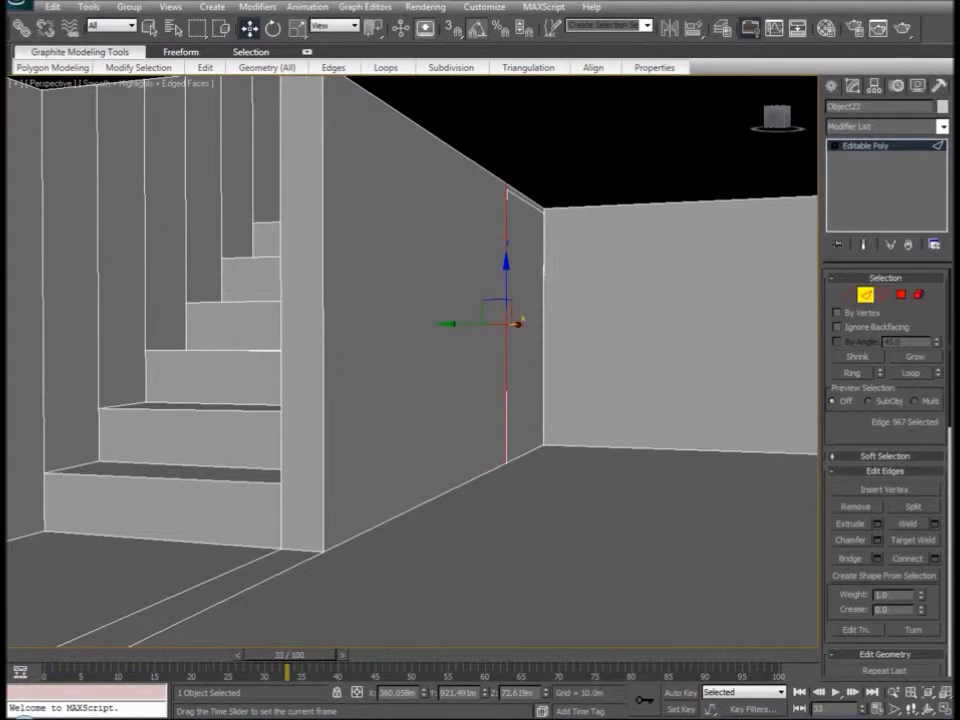
left_click(903, 295)
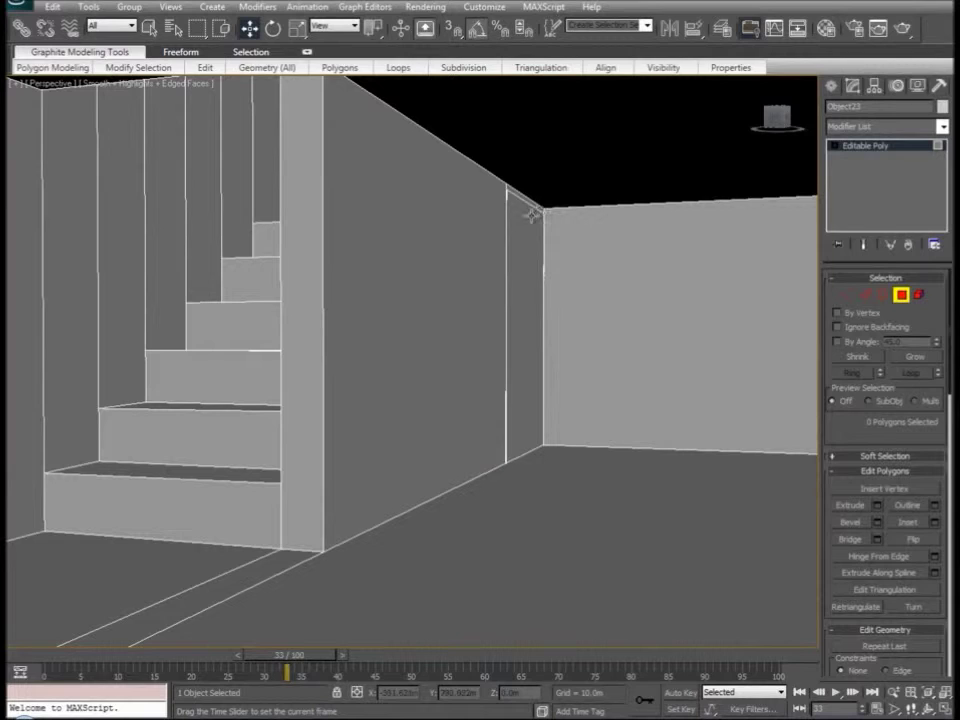
left_click(539, 340)
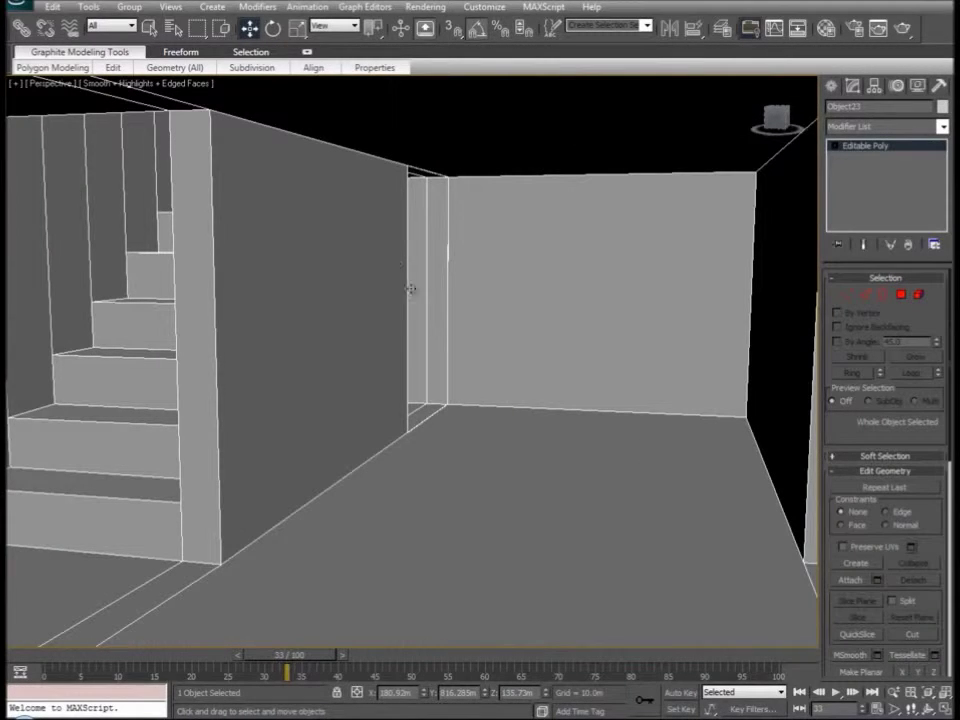
Select all polygons of the lower level, including its stairway, ready for hiding
middle_click_drag(588, 451, 626, 456, "alt")
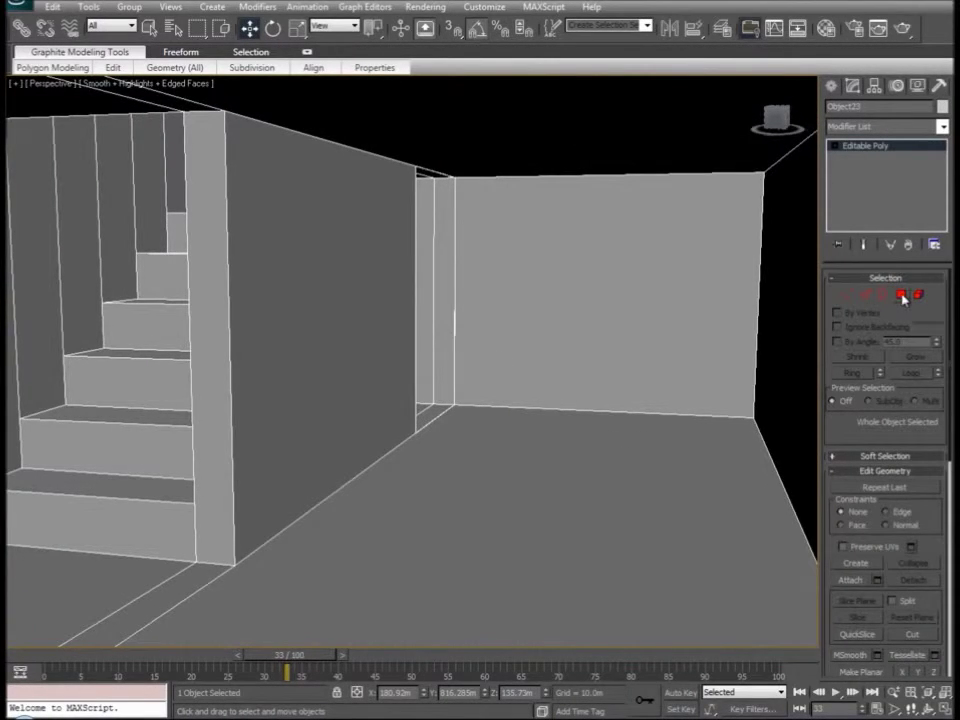
left_click(901, 295)
key("ctrl+a")
scroll(373, 396, "down", 10)
mouse_move(533, 465)
middle_mouse_down("alt")
mouse_move(343, 456)
mouse_move(217, 463)
mouse_move(381, 467)
mouse_move(519, 453)
middle_mouse_up("alt")
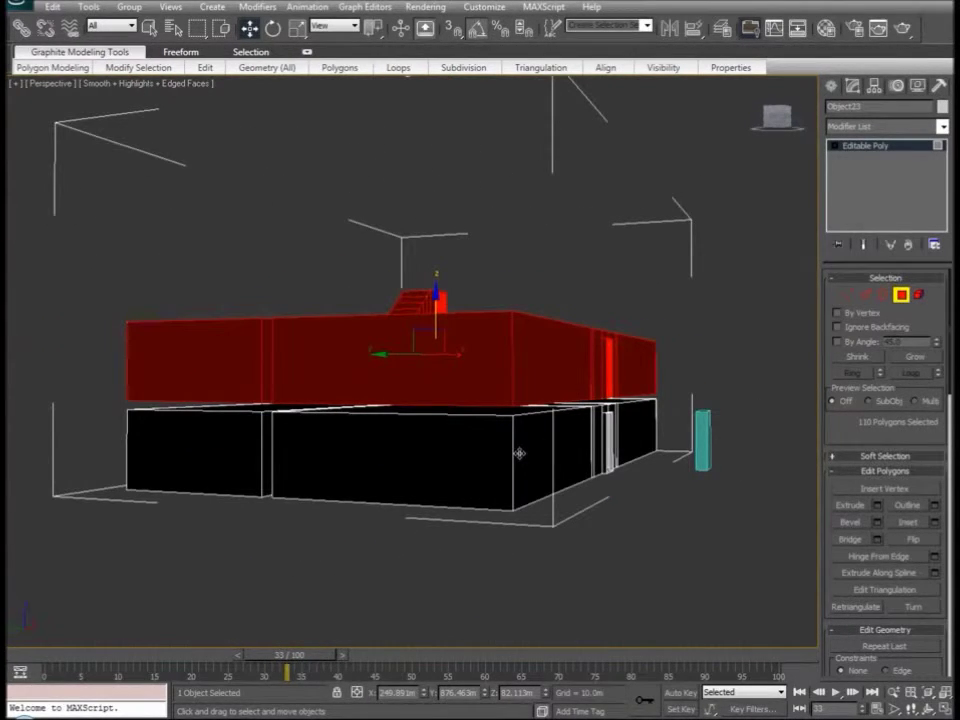
left_click(519, 453)
middle_click_drag(507, 422, 690, 418, "alt")
left_click_drag(859, 430, 862, 306)
left_click_drag(885, 482, 882, 357)
scroll(878, 522, "down", 5)
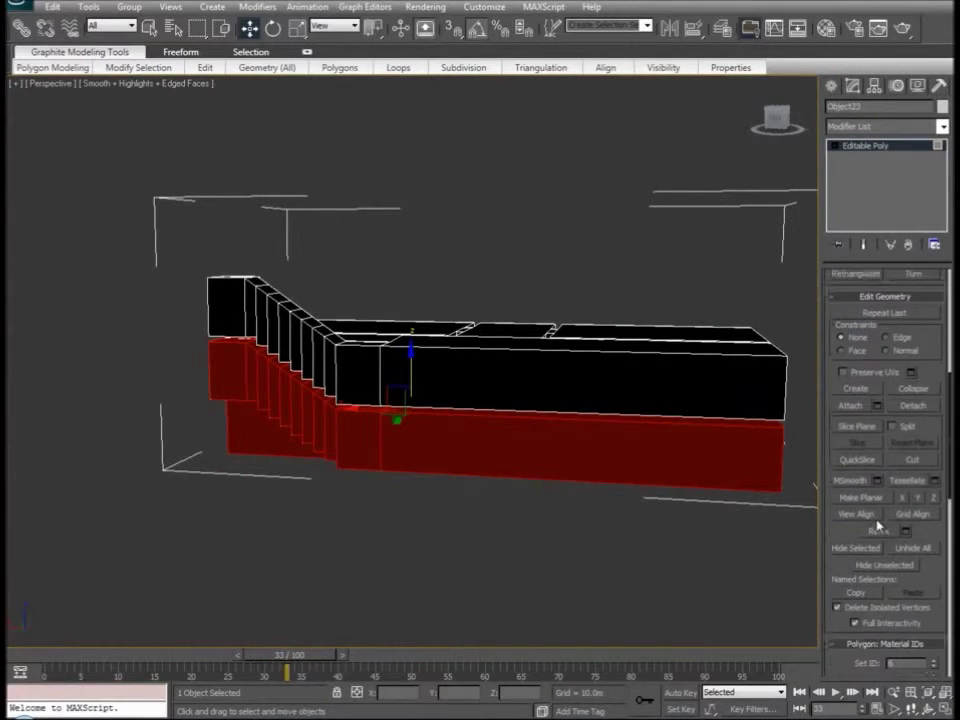